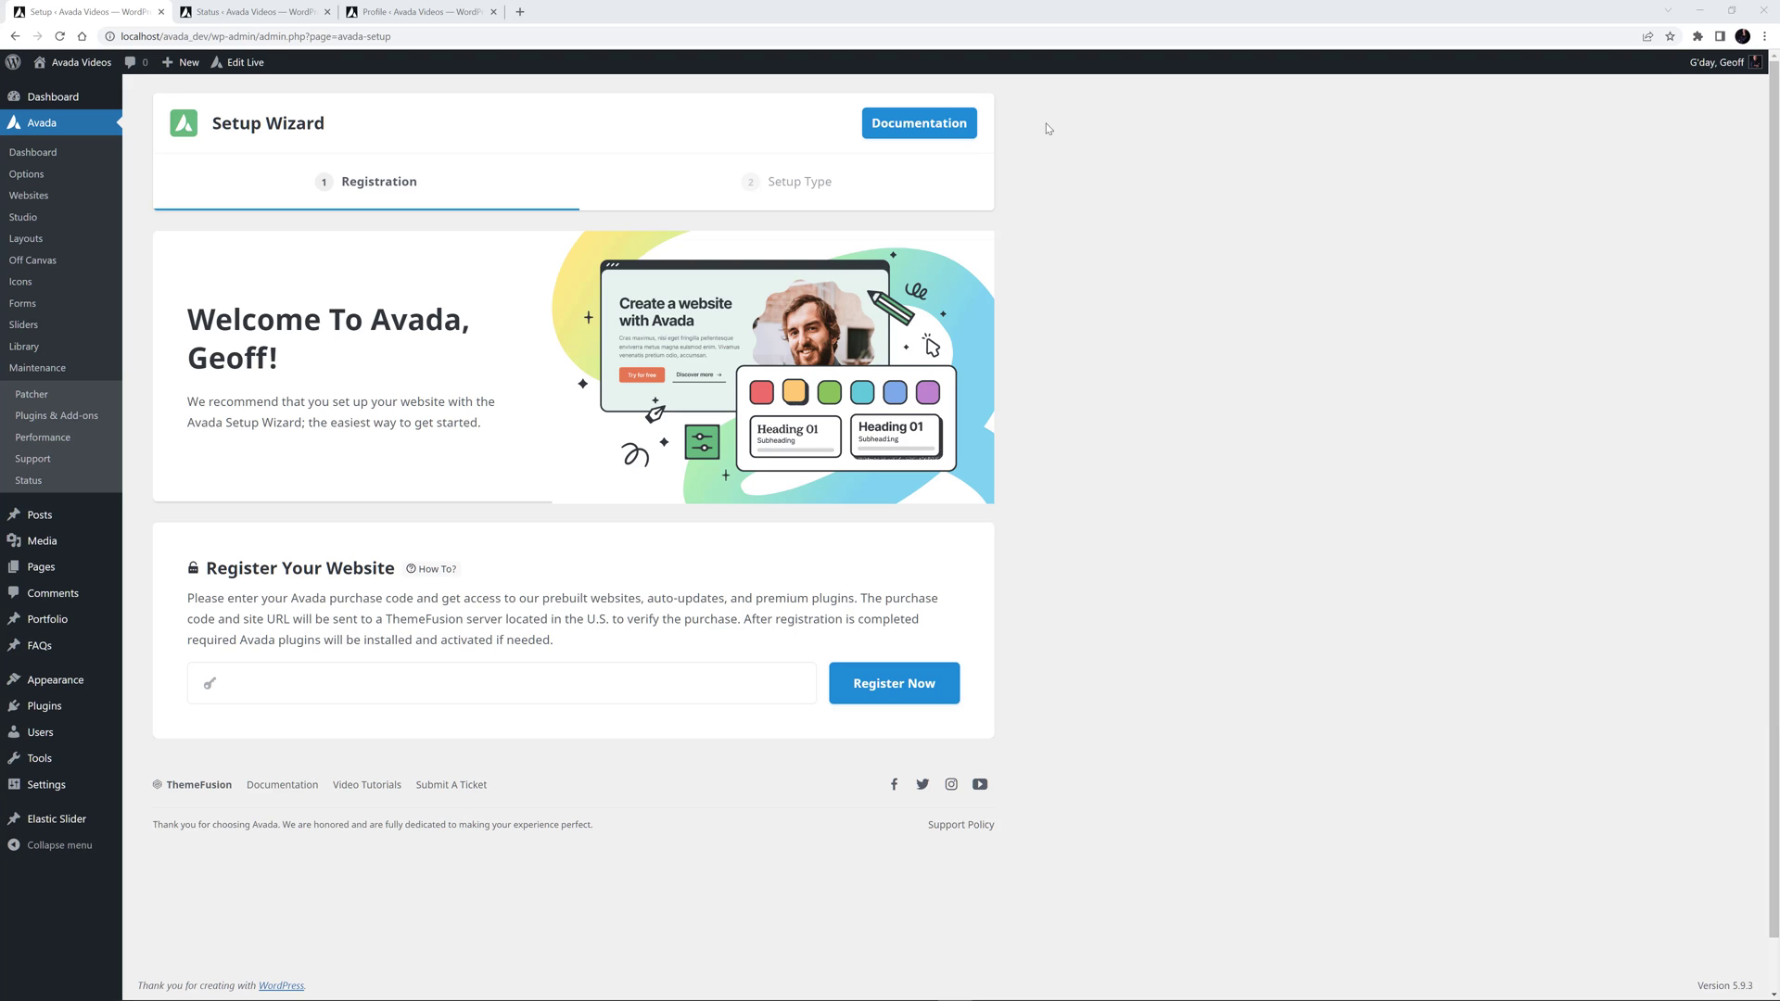
Switch to the tab showing Avada's System Status page (version 7.7, unregistered).
{"action": "left_click", "coordinate": [222, 11]}
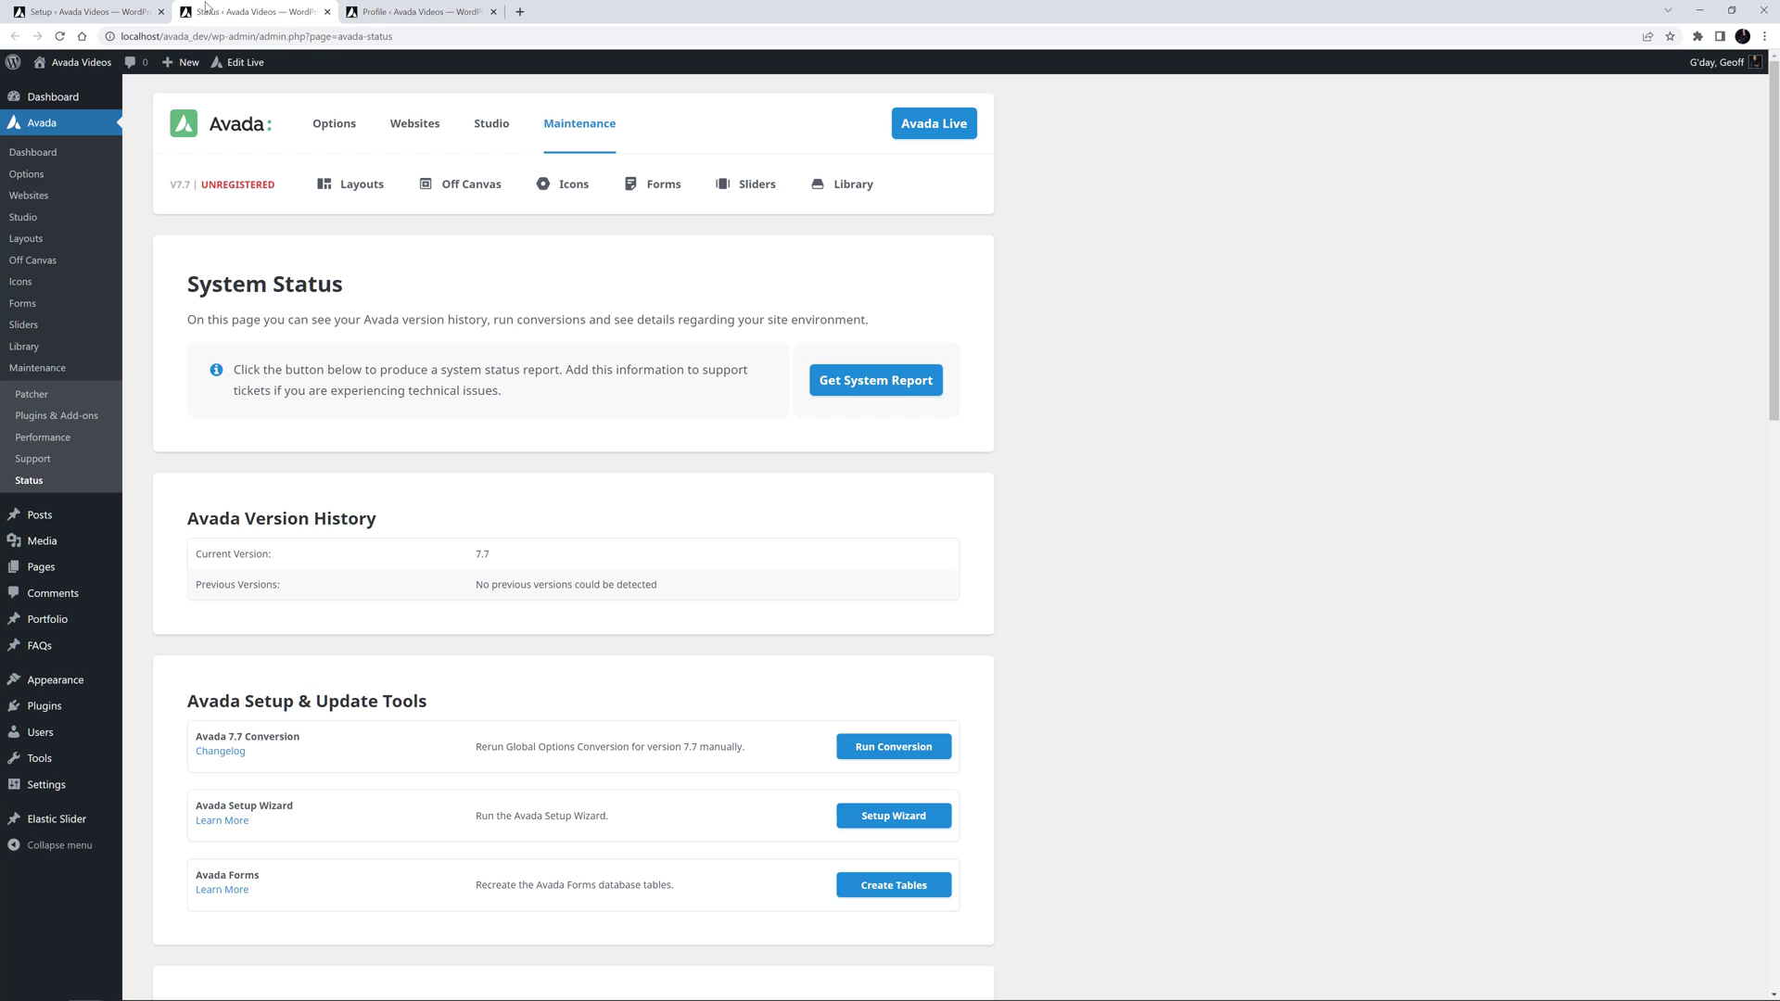
Check the user profile, then return to the Setup Wizard and focus the purchase code field.
{"action": "left_click", "coordinate": [139, 7]}
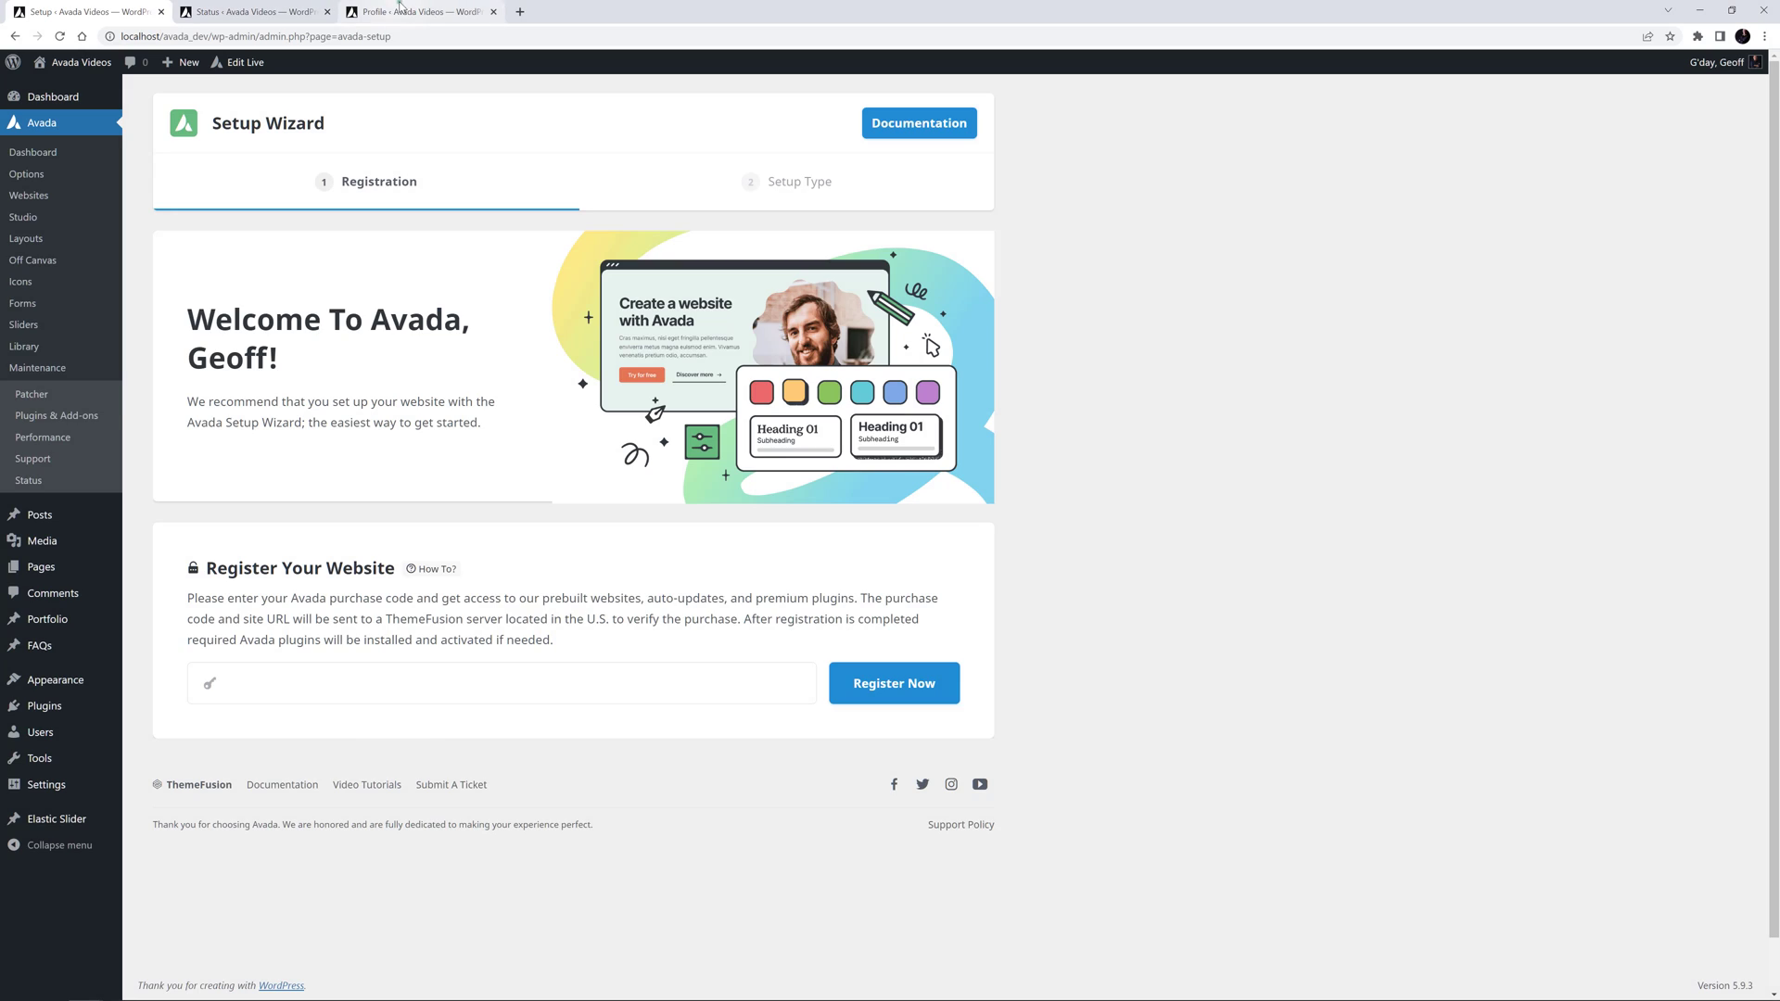
{"action": "left_click", "coordinate": [400, 5]}
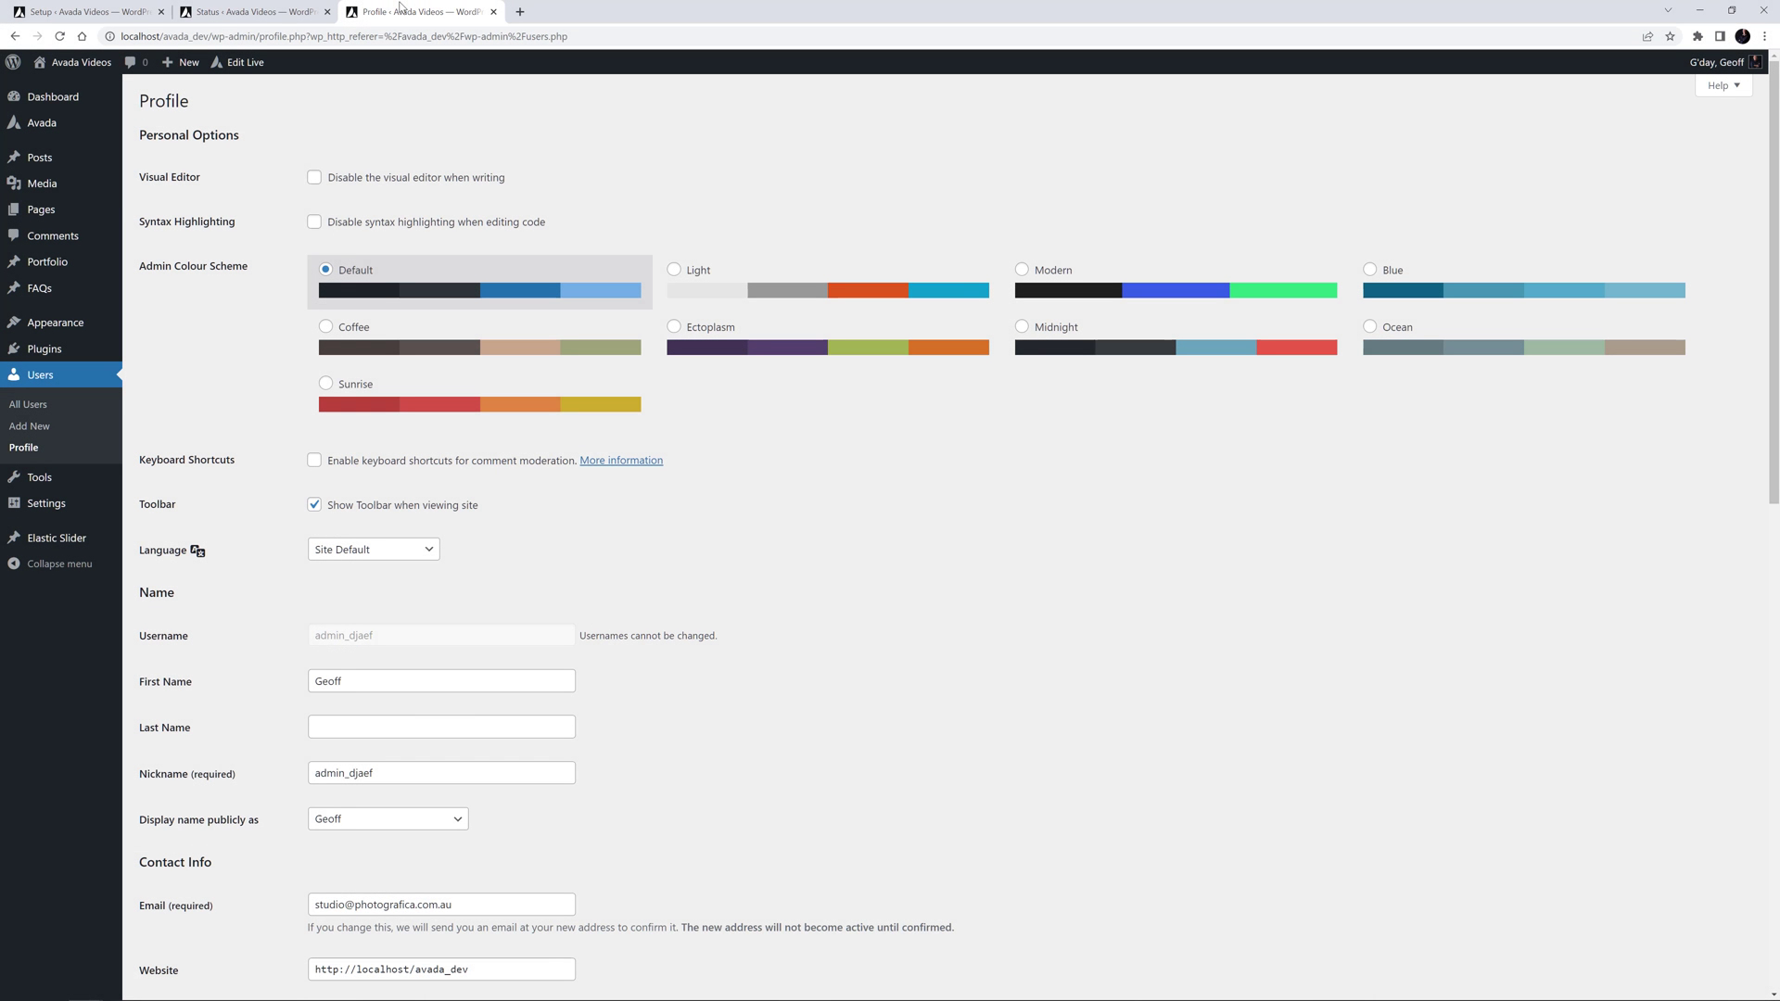
{"action": "left_click", "coordinate": [77, 13]}
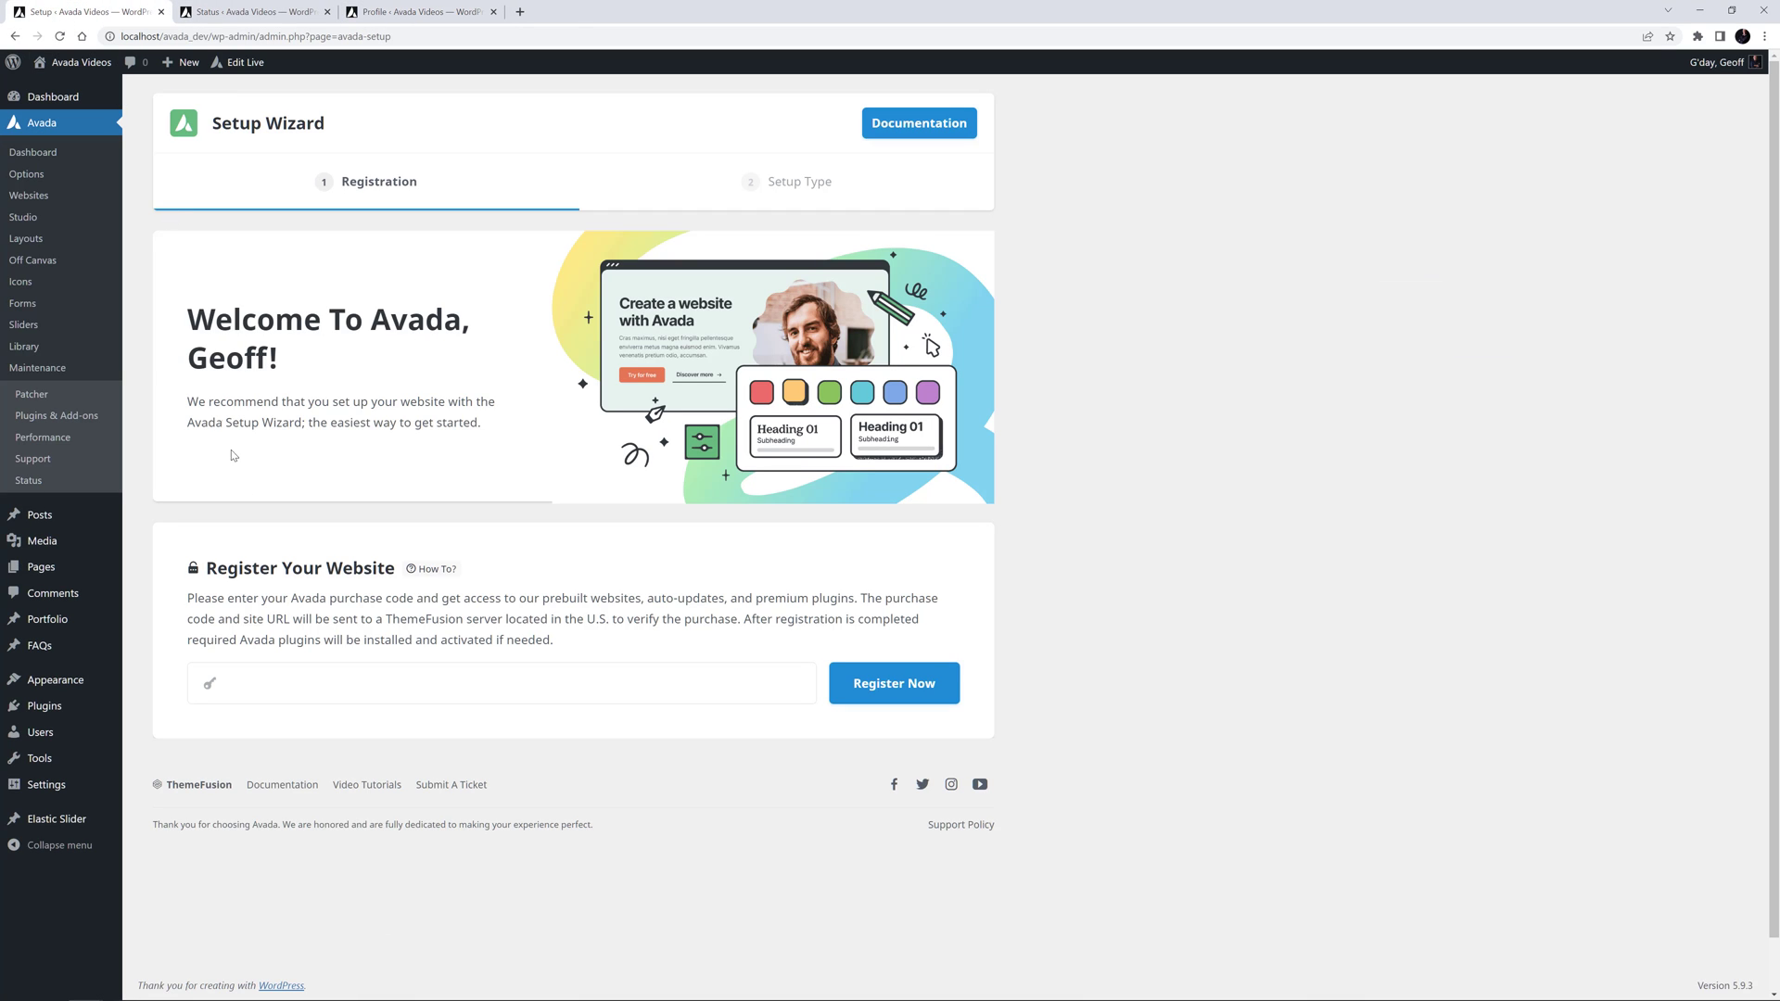
{"action": "left_click", "coordinate": [250, 676]}
Paste the purchase code, register the site, and select the existing Site Tagline text.
{"action": "key", "text": "ctrl+v"}
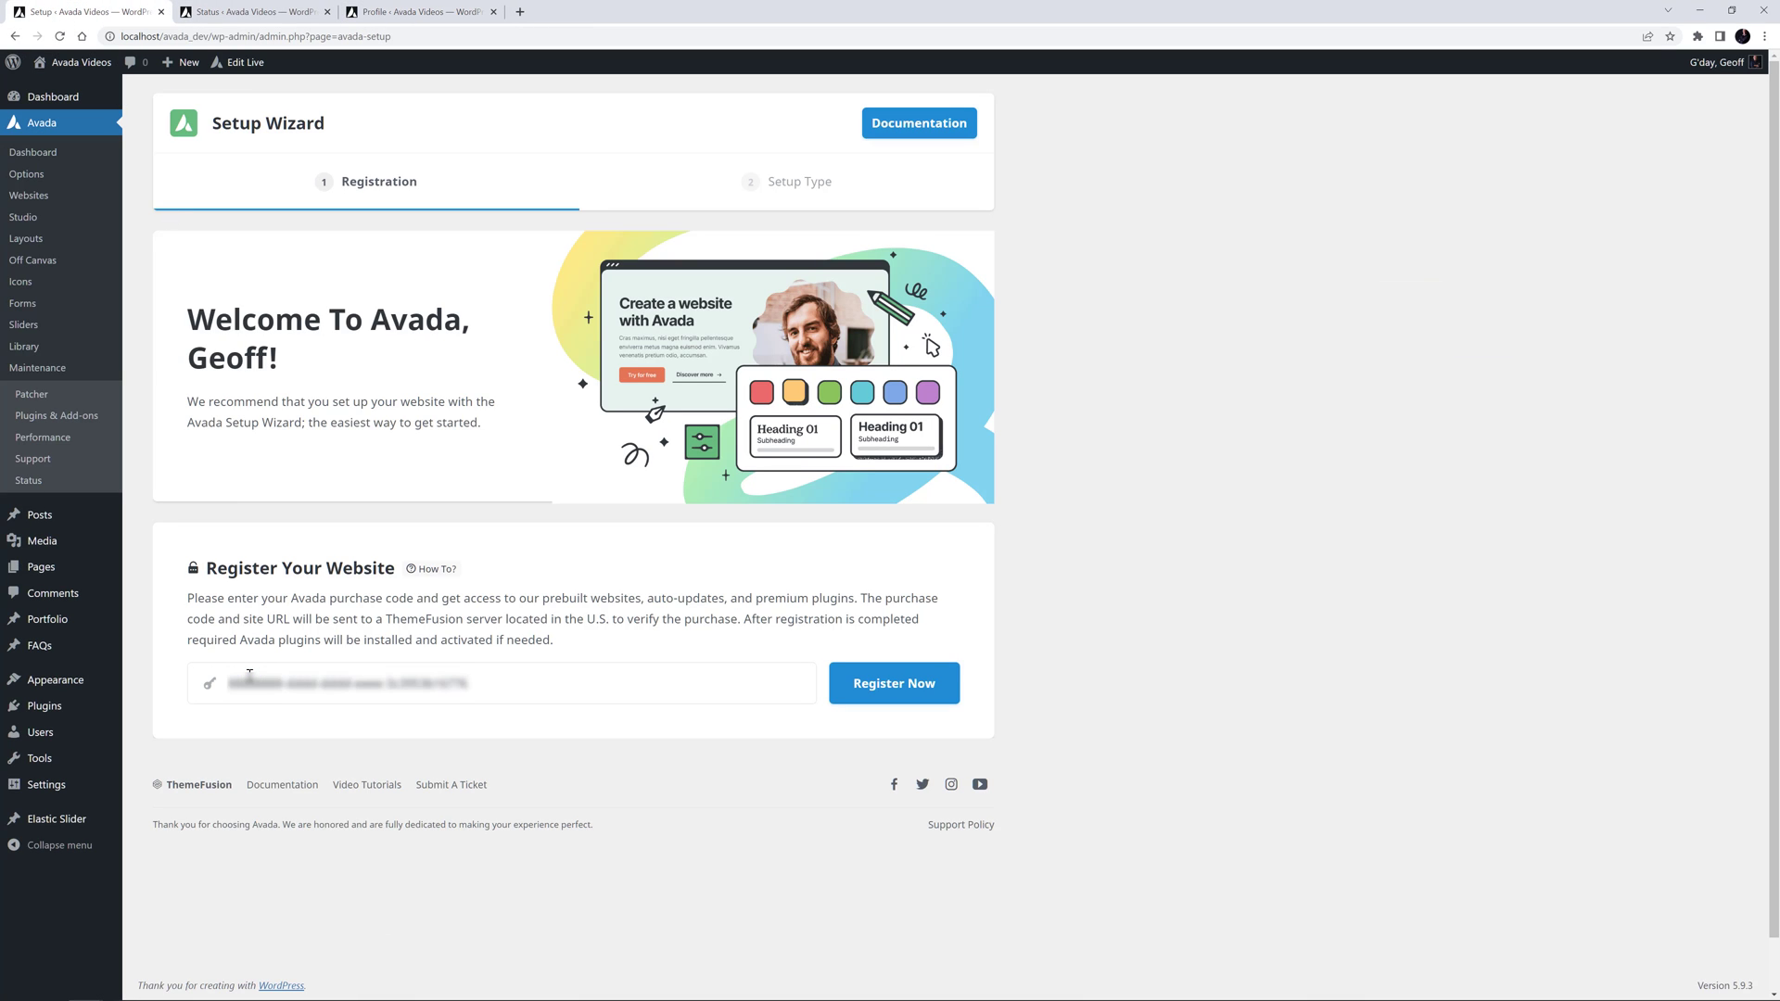
{"action": "left_click", "coordinate": [865, 695]}
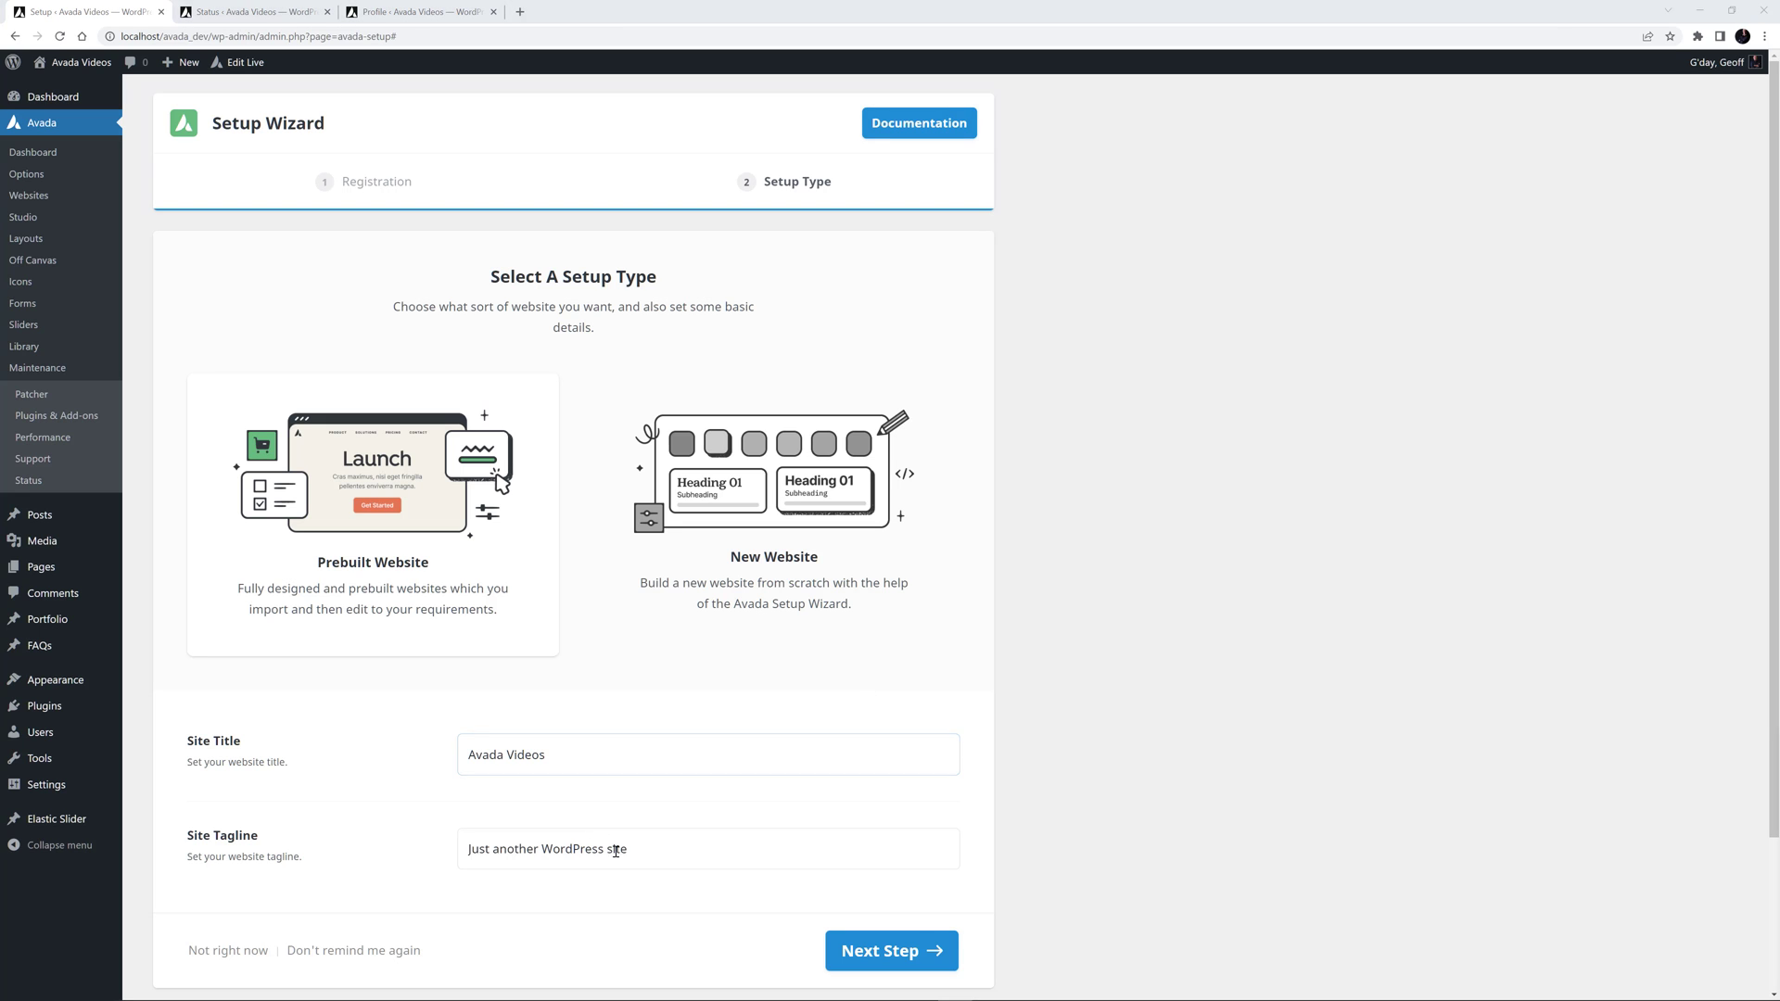
{"action": "left_click_drag", "start_coordinate": [646, 851], "coordinate": [305, 862]}
Replace the tagline with 'Not Just Another WordPress Website' and continue to the 86 prebuilt websites.
{"action": "type", "text": "Not Just Another WordPress Website"}
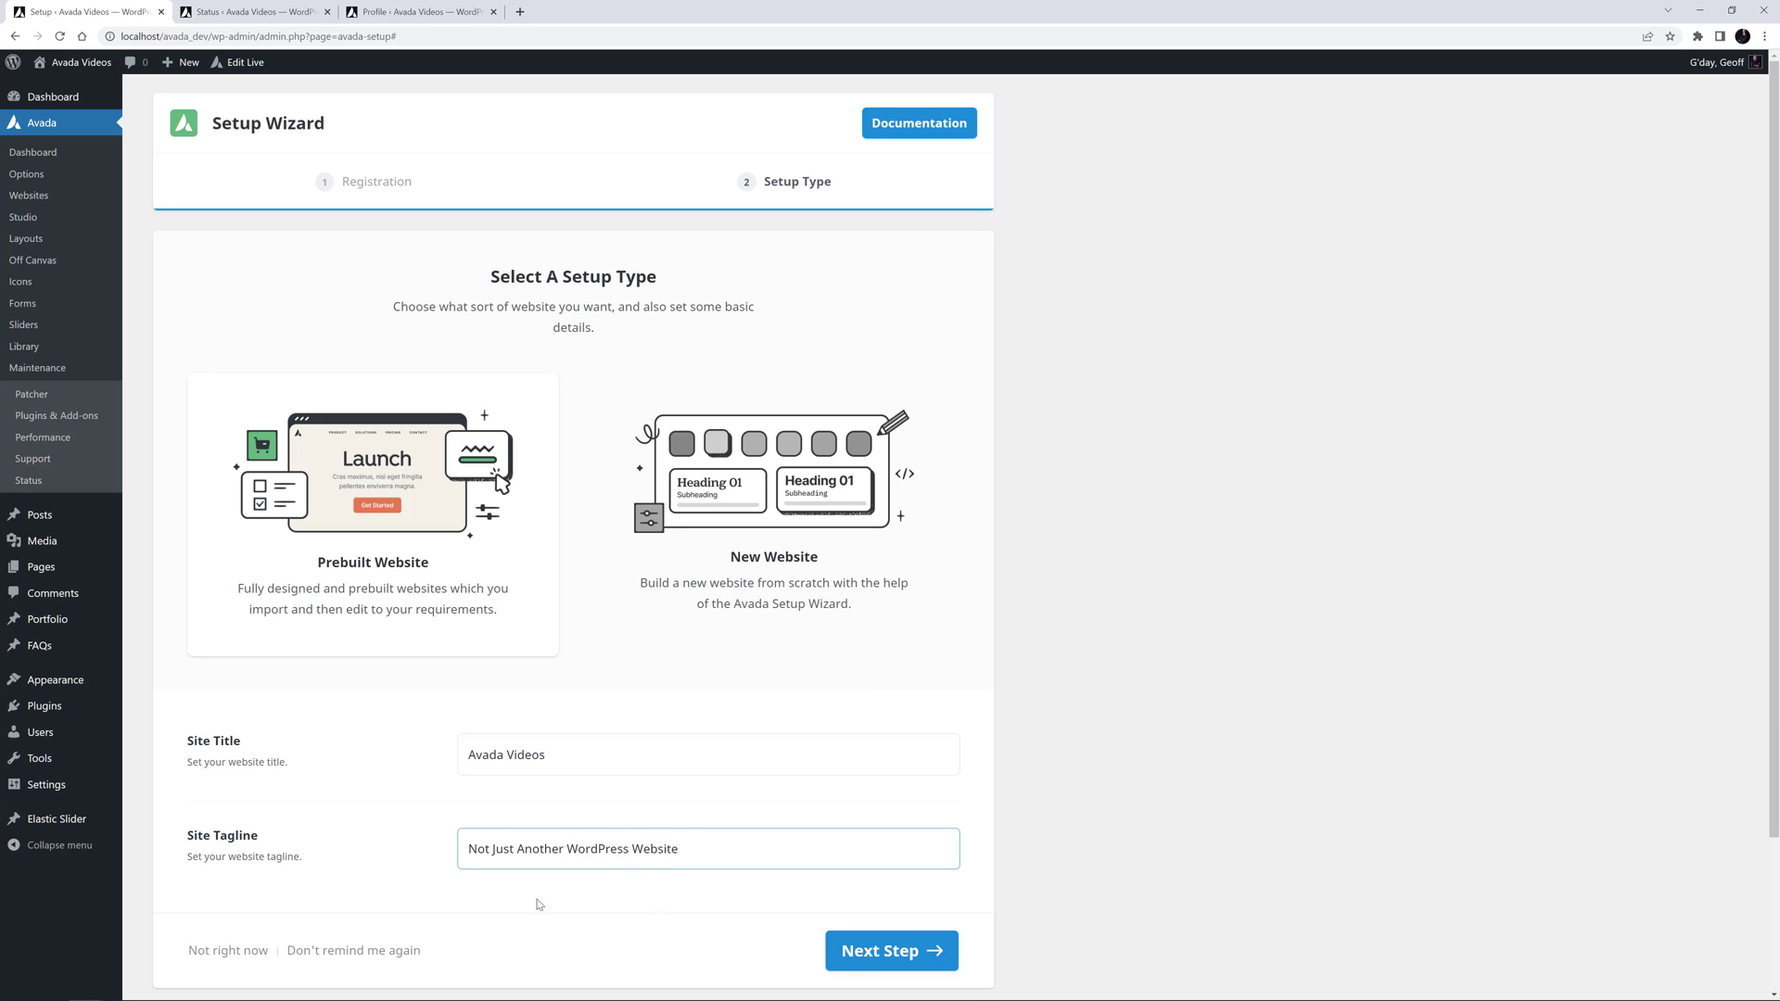
{"action": "left_click", "coordinate": [842, 960]}
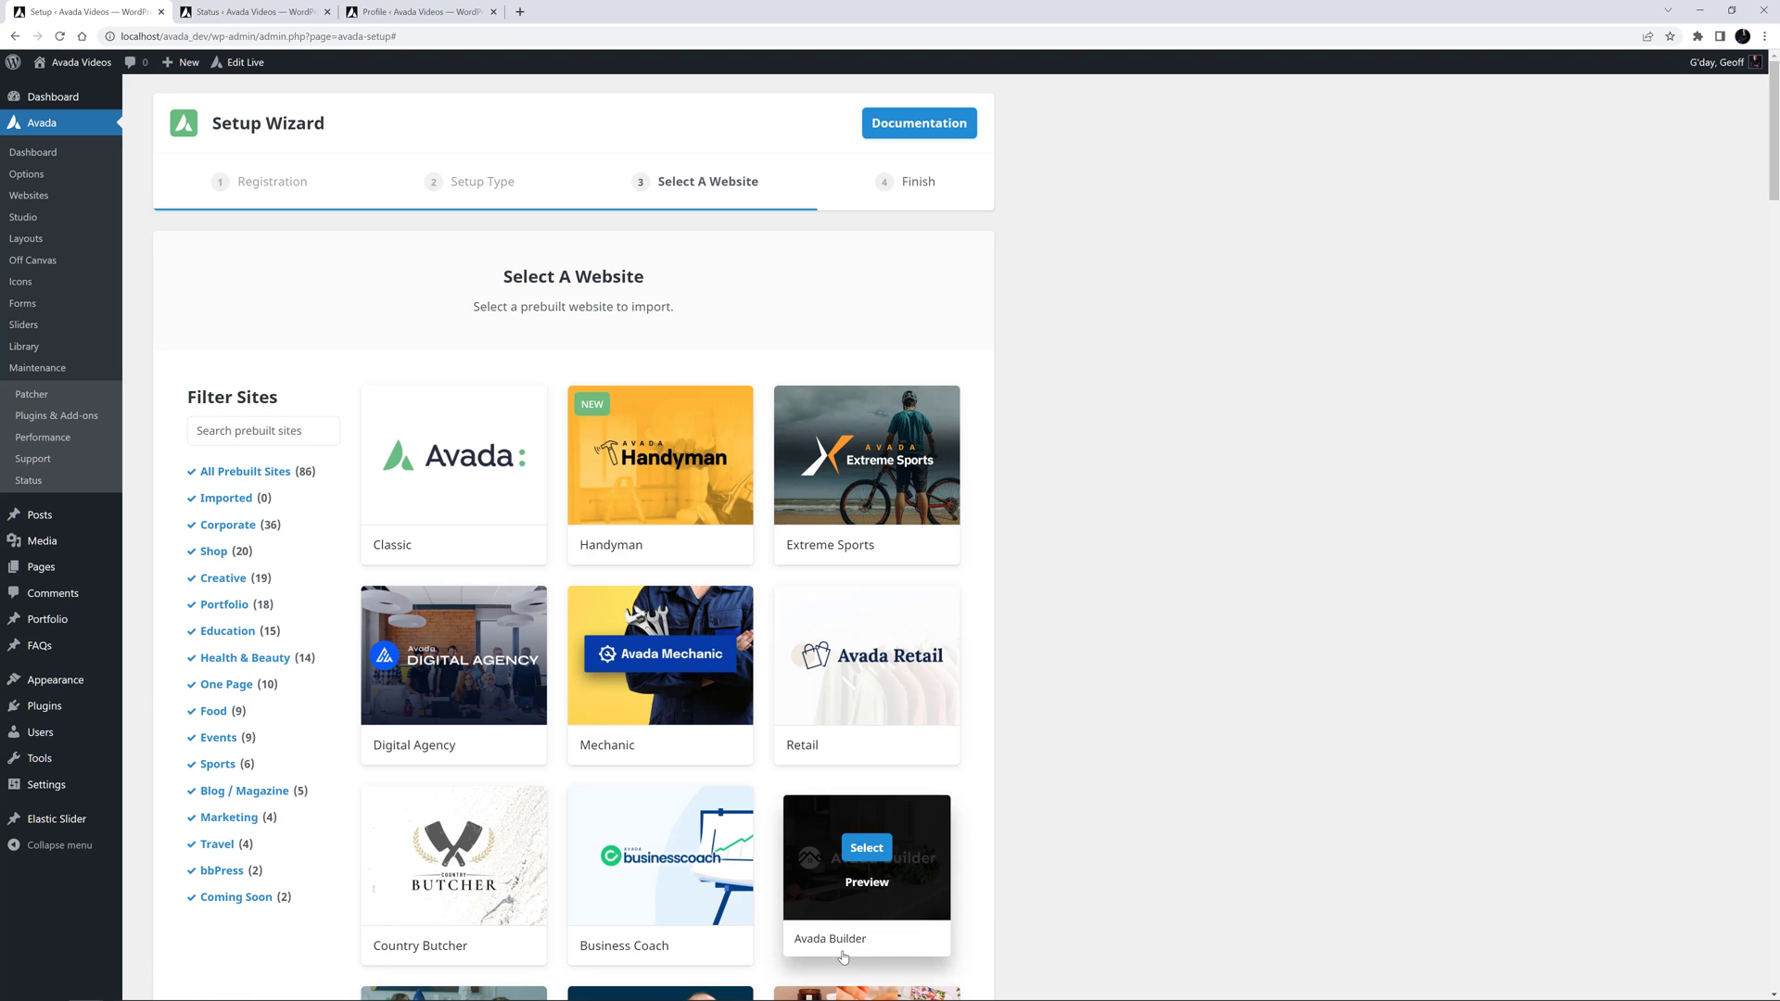
{"action": "mouse_move", "coordinate": [656, 468]}
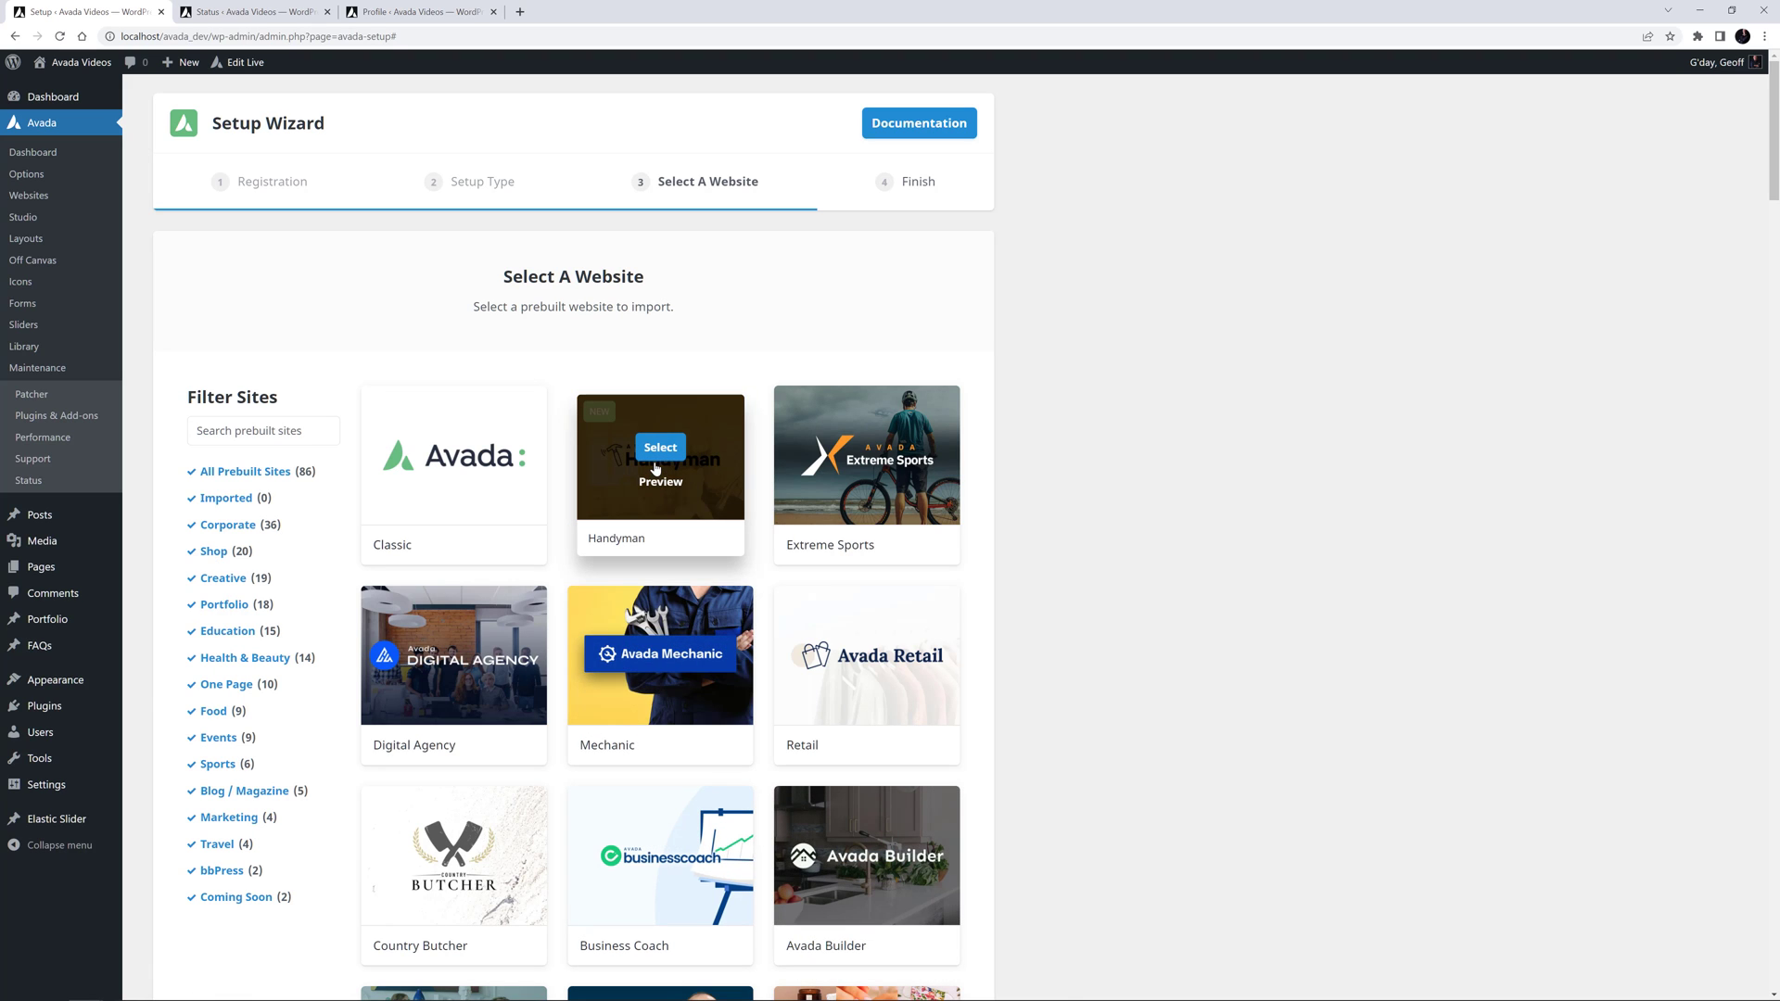
{"action": "mouse_move", "coordinate": [898, 470]}
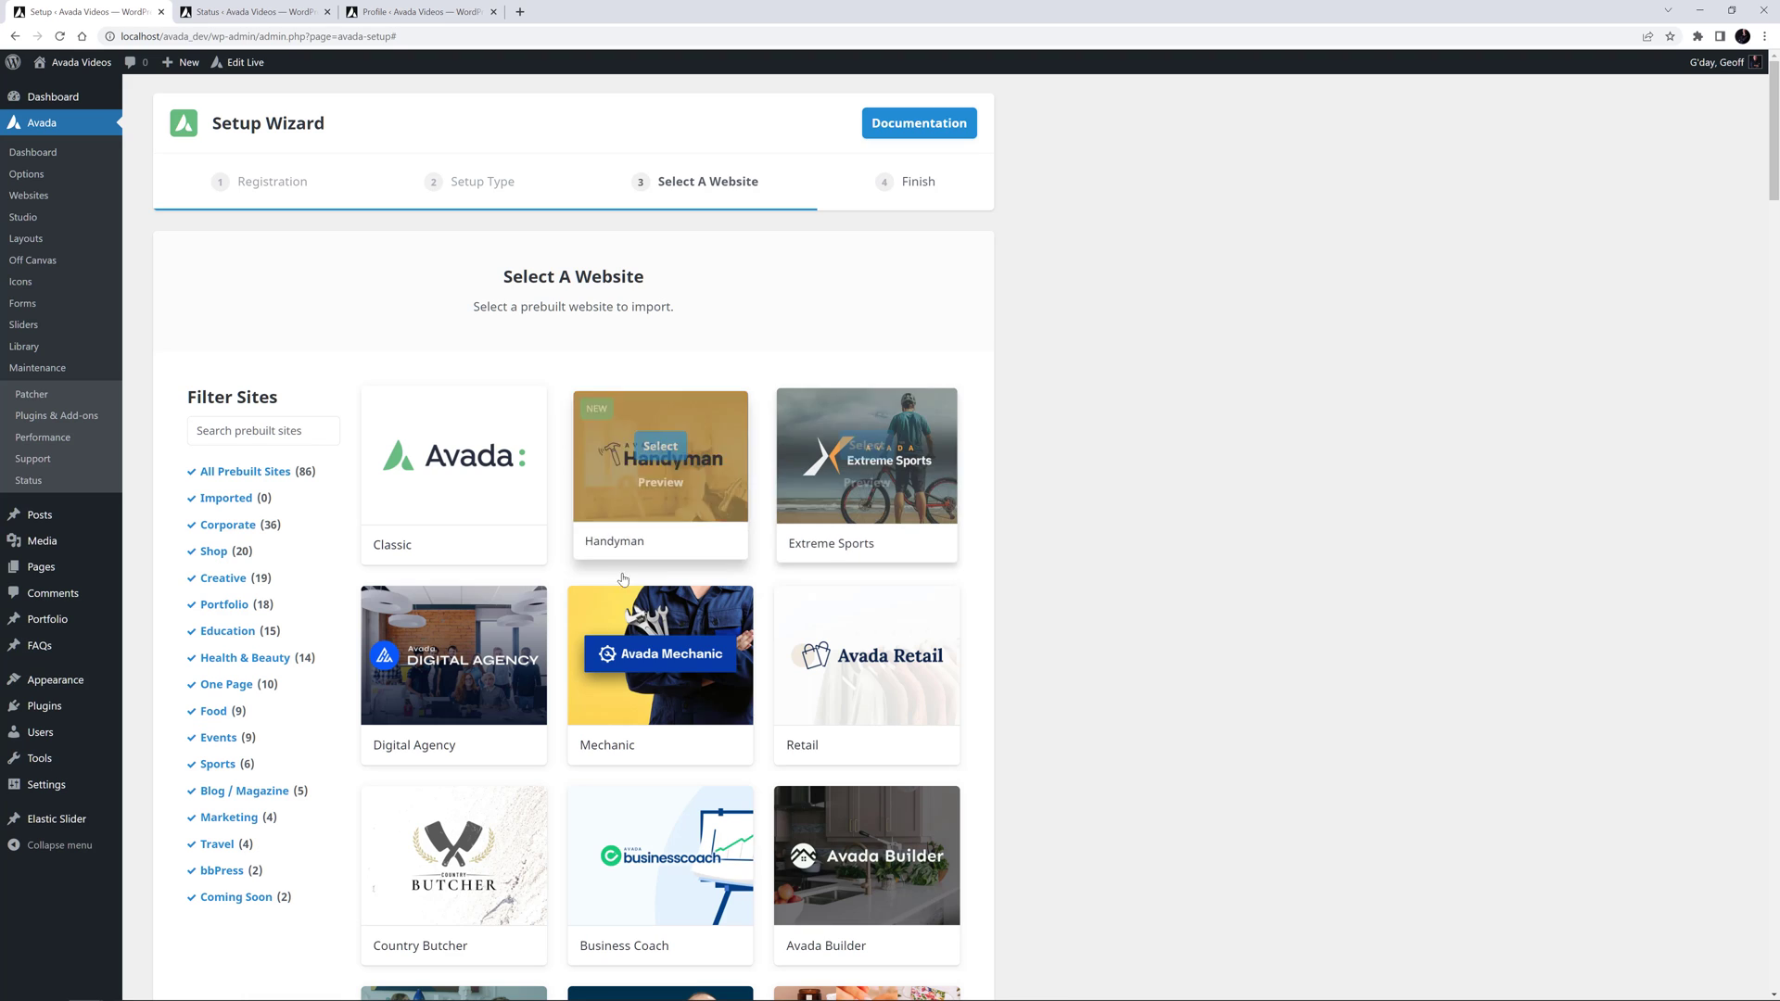
{"action": "mouse_move", "coordinate": [468, 650]}
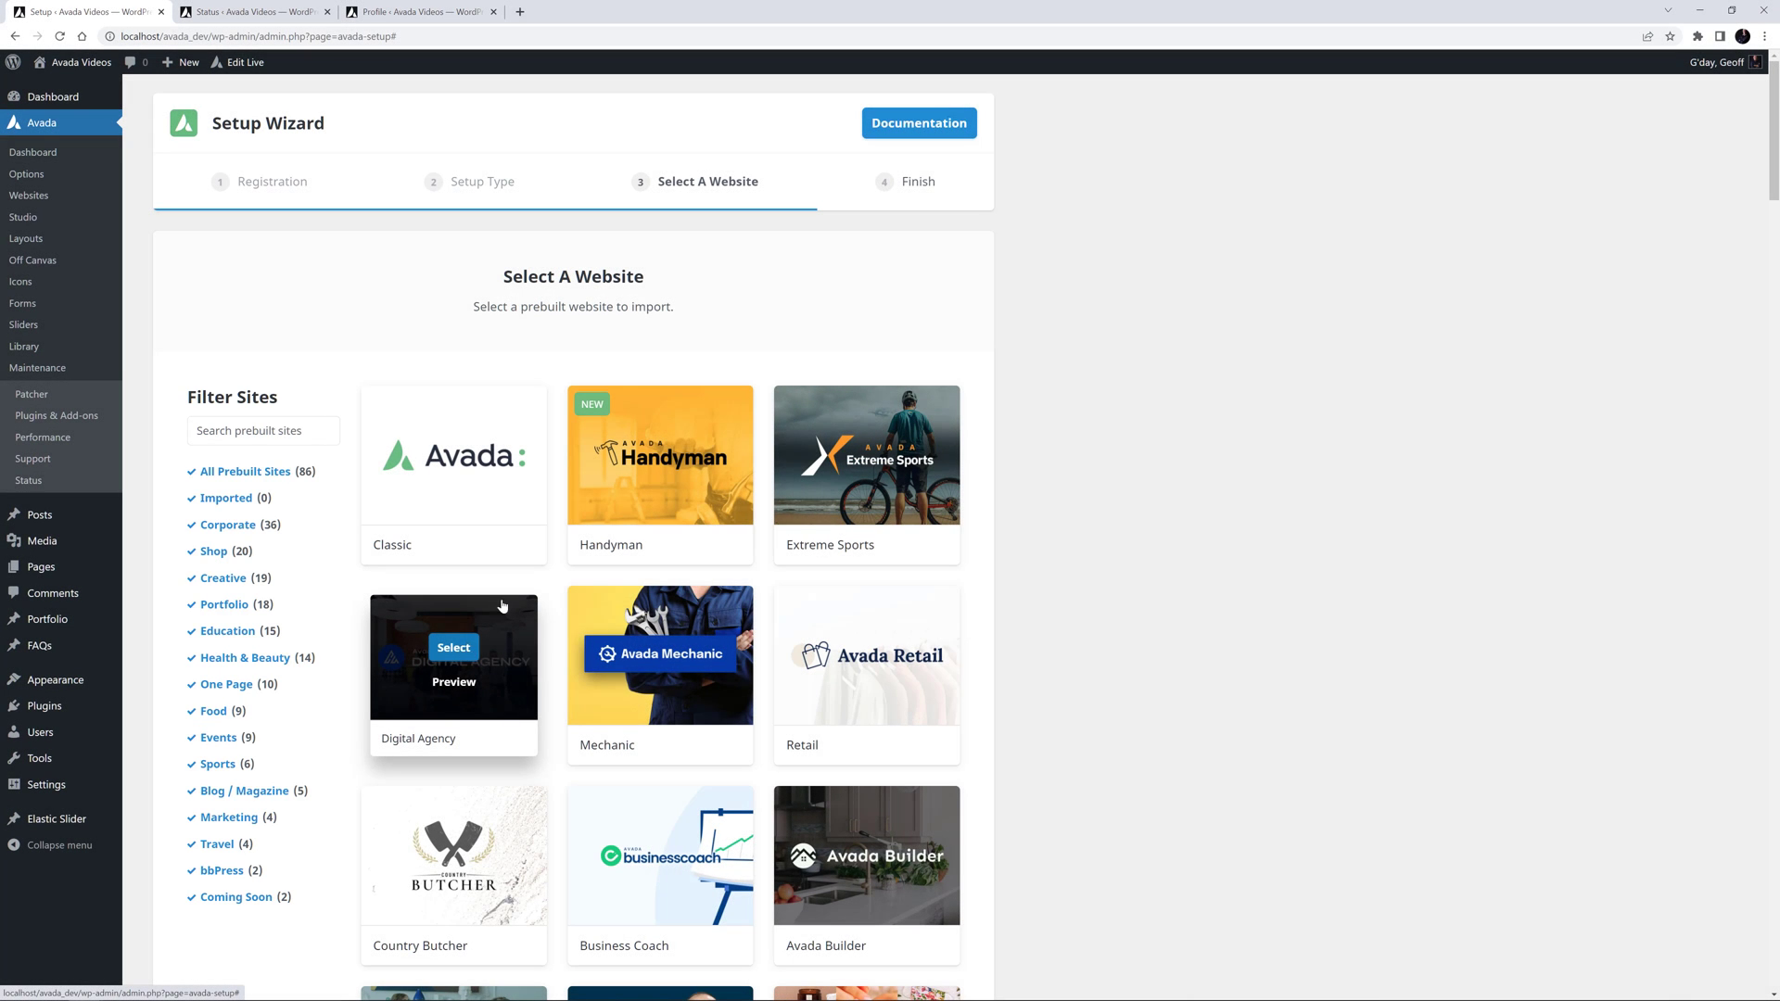
{"action": "mouse_move", "coordinate": [571, 536]}
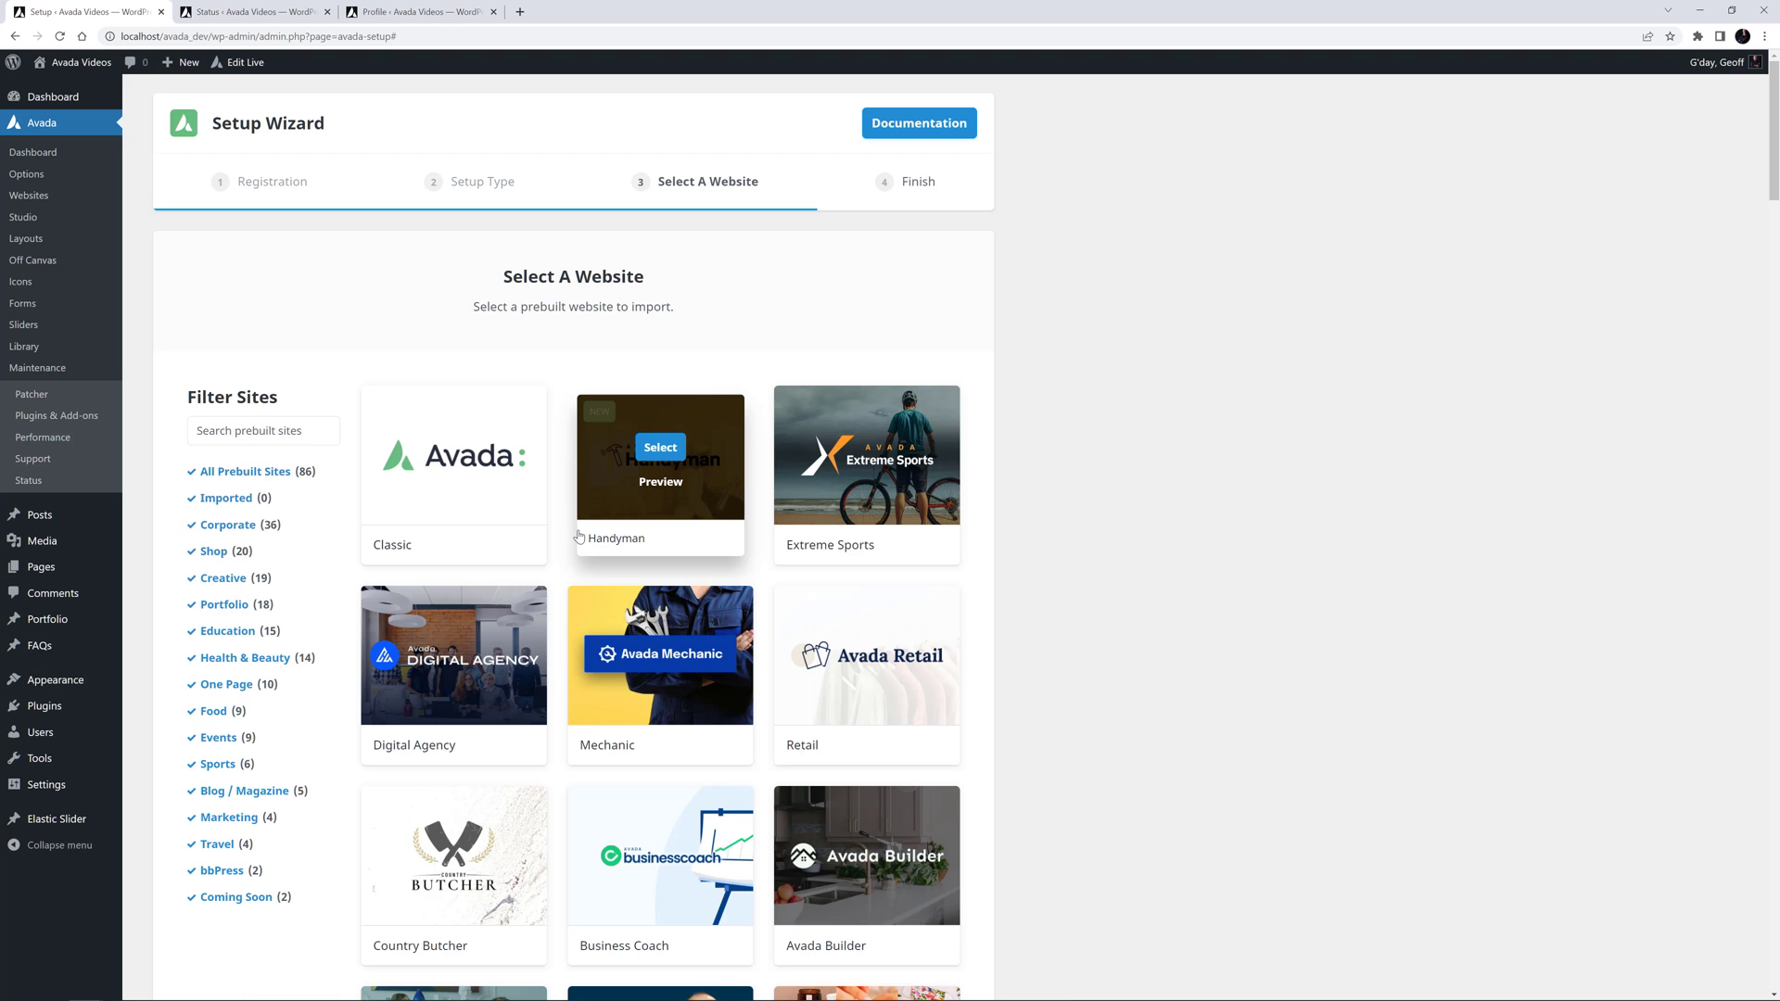
Select the Handyman prebuilt site and run Complete Setup until the Congrats page appears.
{"action": "left_click", "coordinate": [659, 449]}
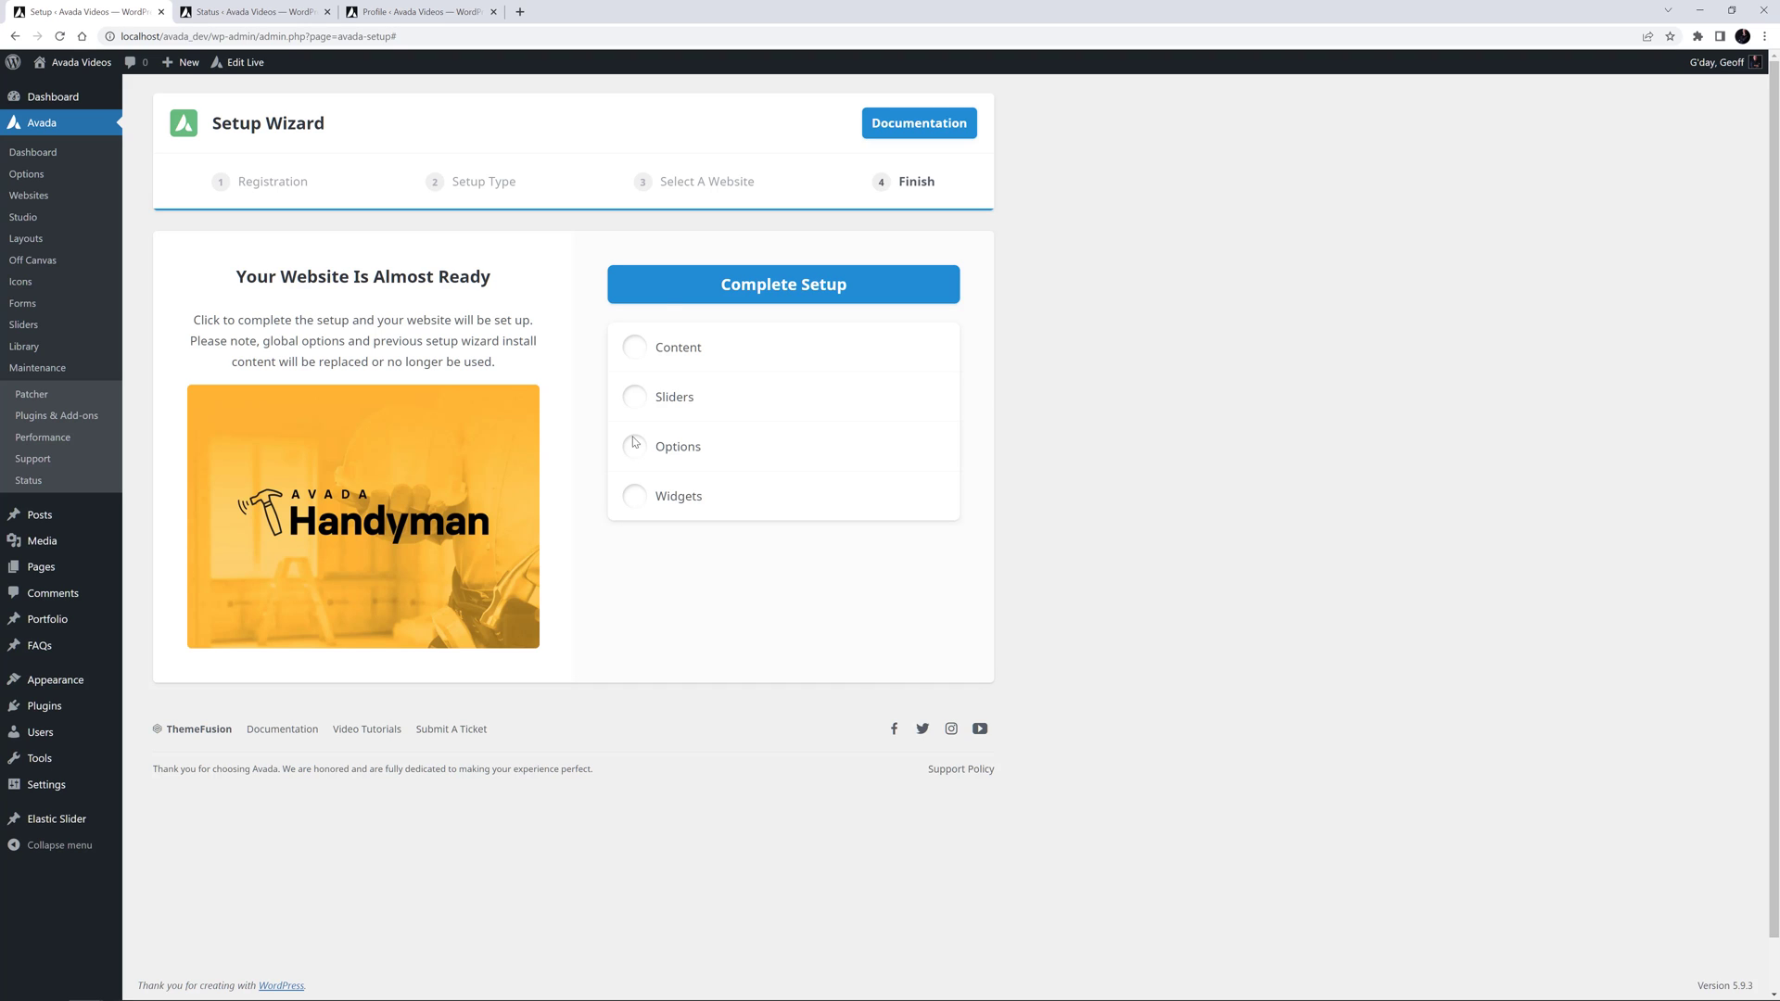
{"action": "left_click", "coordinate": [664, 296]}
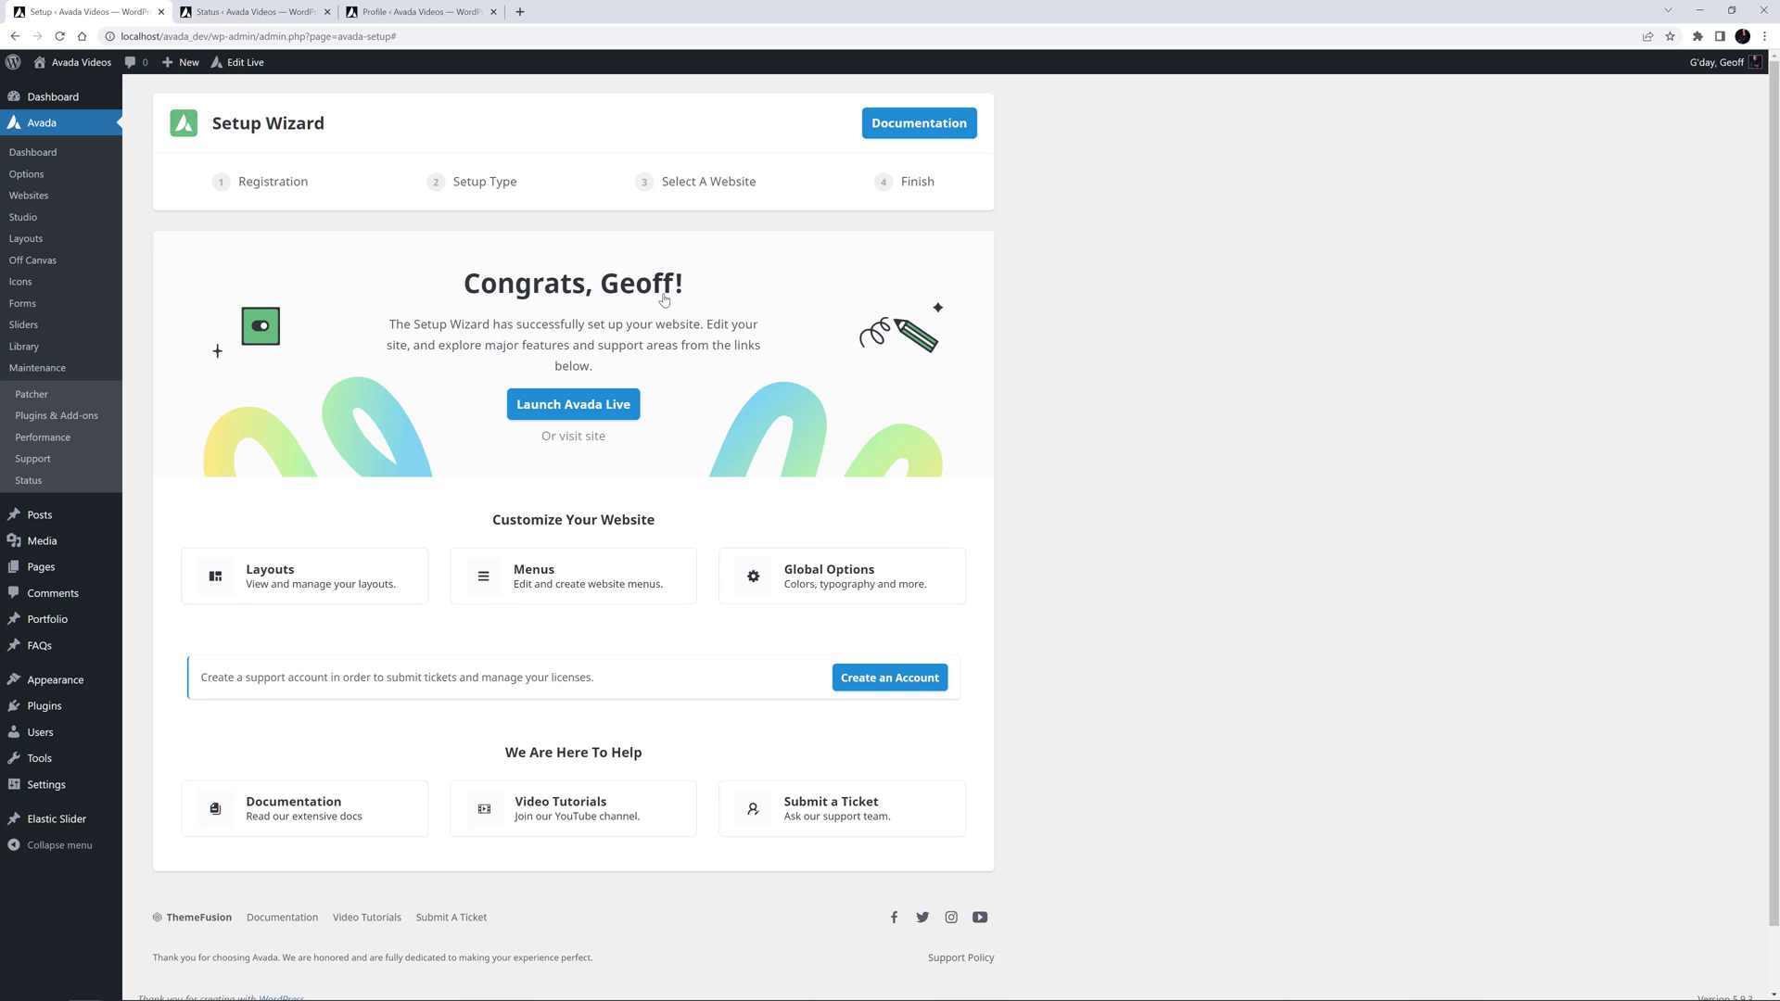
Open the finished site in a new tab via 'Or visit site'.
{"action": "left_click", "coordinate": [579, 436]}
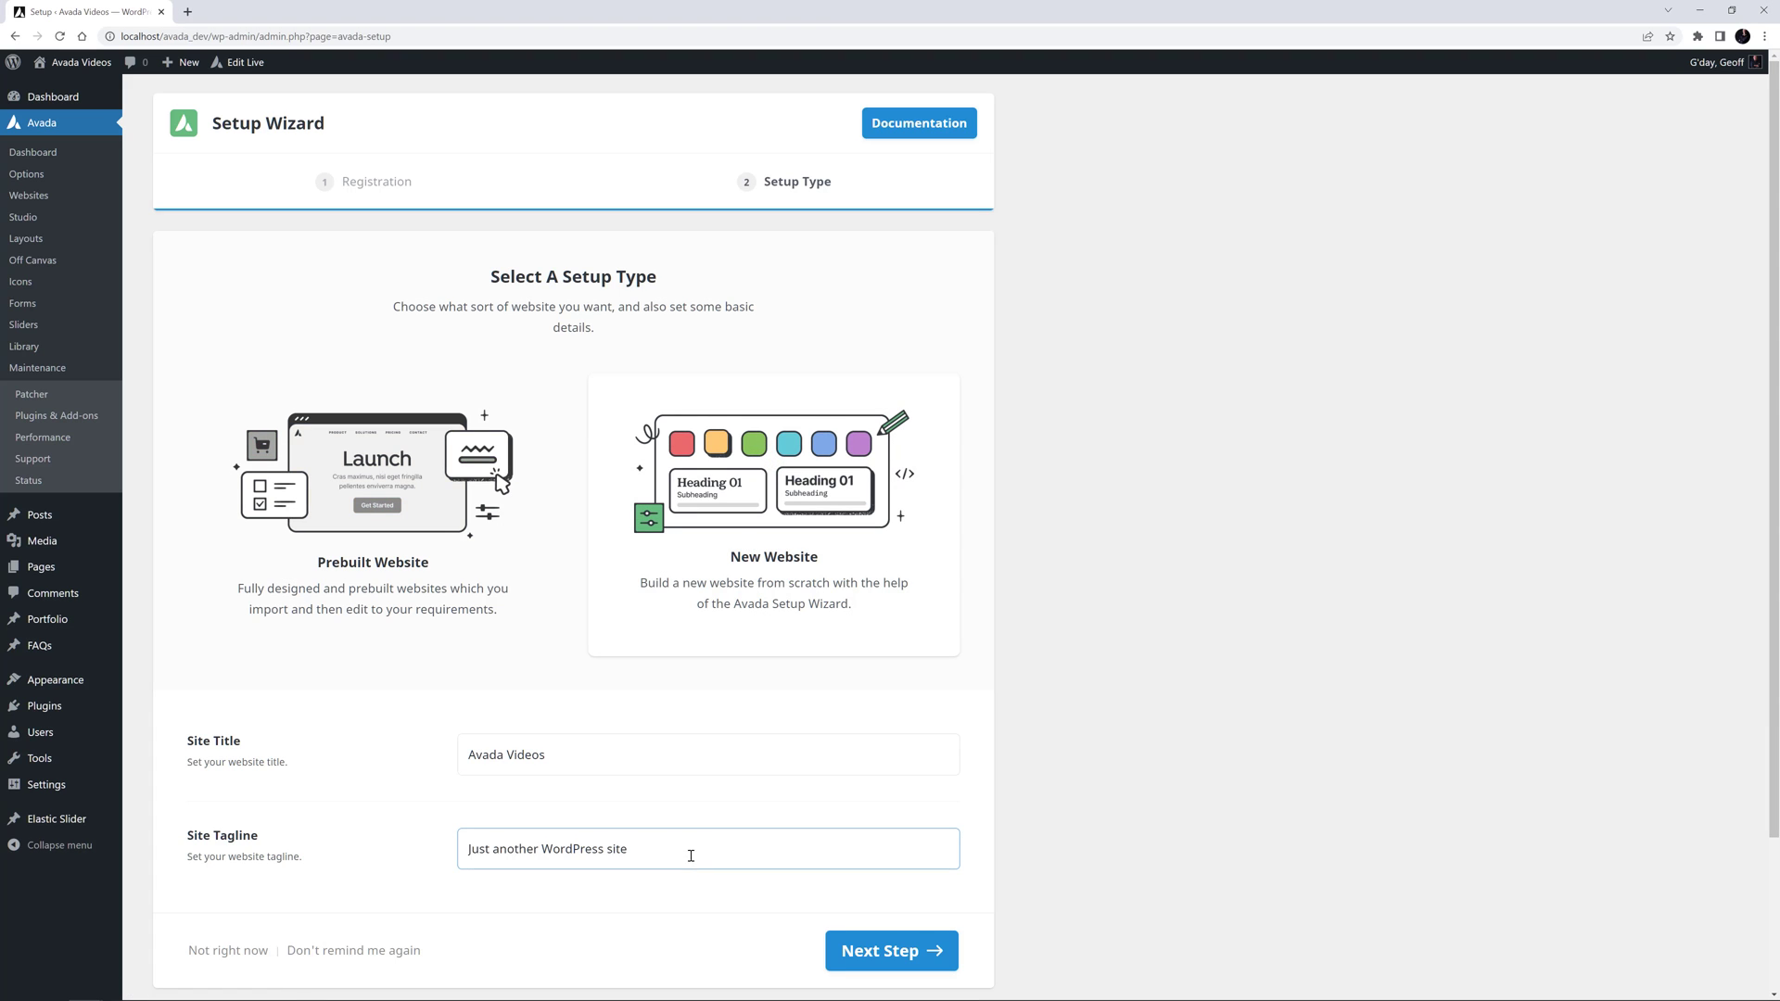
Replace the default tagline with 'Not Just Another WordPress Website' and proceed to Website Colors.
{"action": "left_click_drag", "start_coordinate": [687, 850], "coordinate": [282, 799]}
{"action": "type", "text": "Not Just Another WordPress Website"}
{"action": "left_click", "coordinate": [864, 965]}
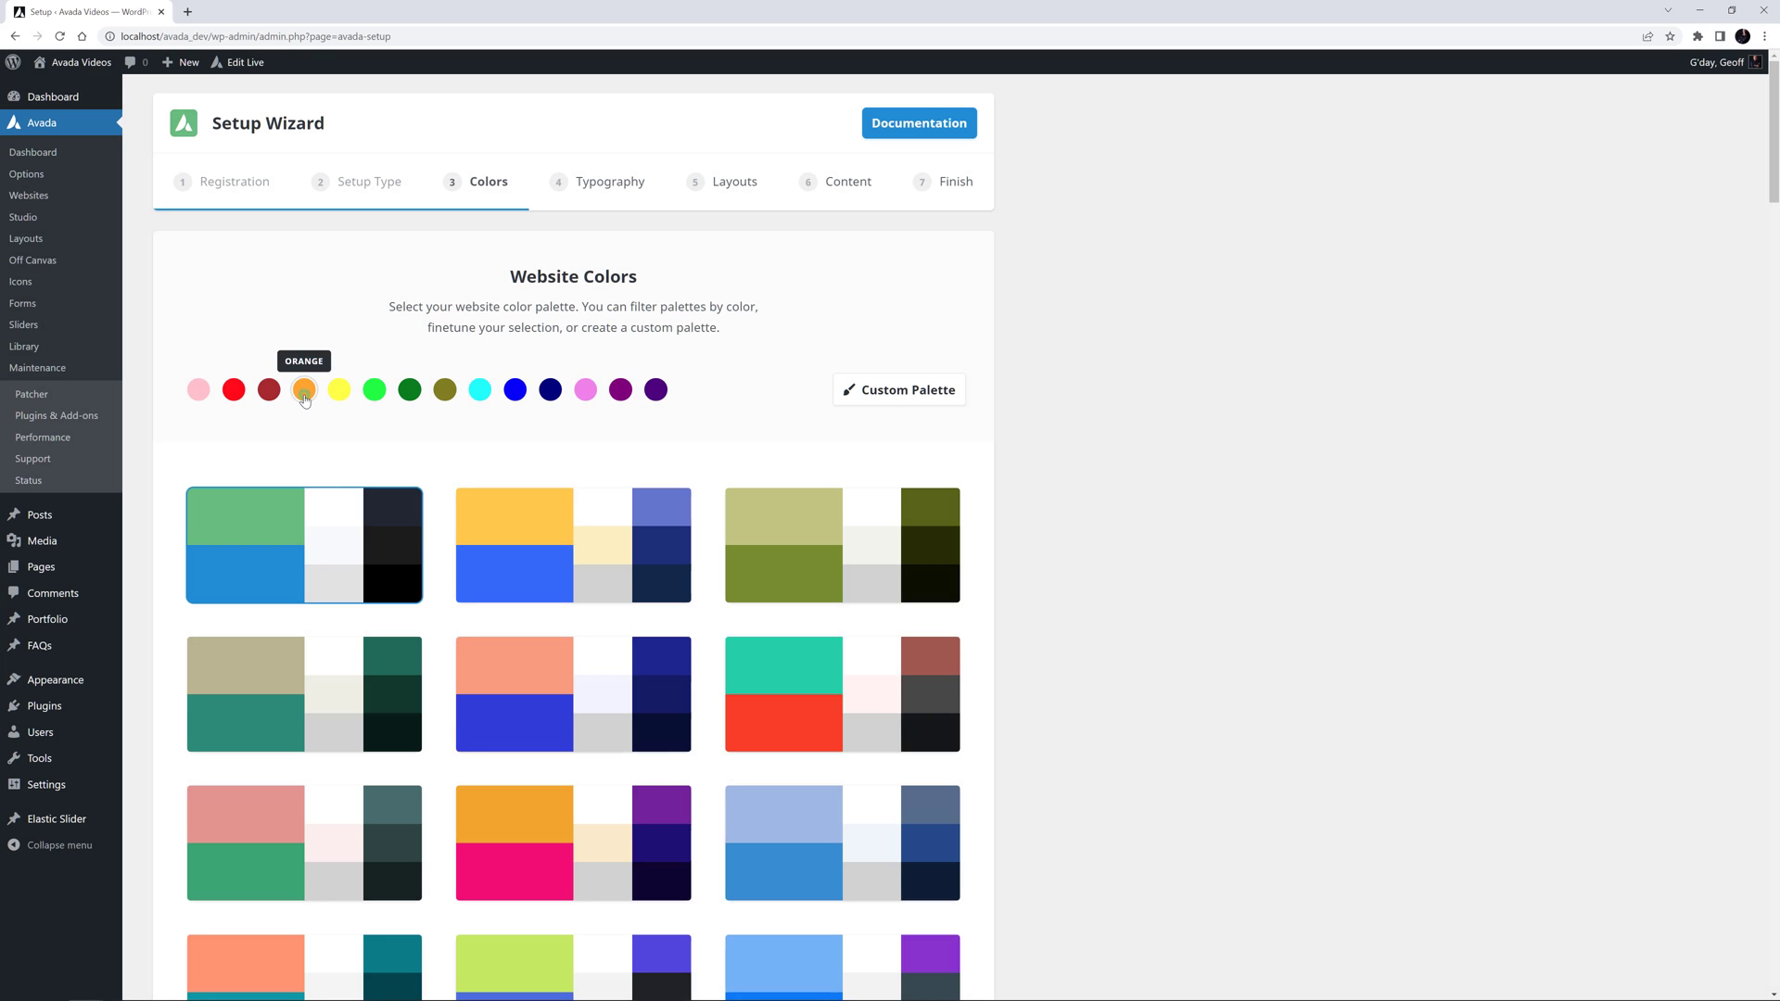
Filter to orange palettes, compare dark and neighbouring options, and settle on the light red-orange palette.
{"action": "left_click", "coordinate": [304, 394]}
{"action": "left_click", "coordinate": [567, 722]}
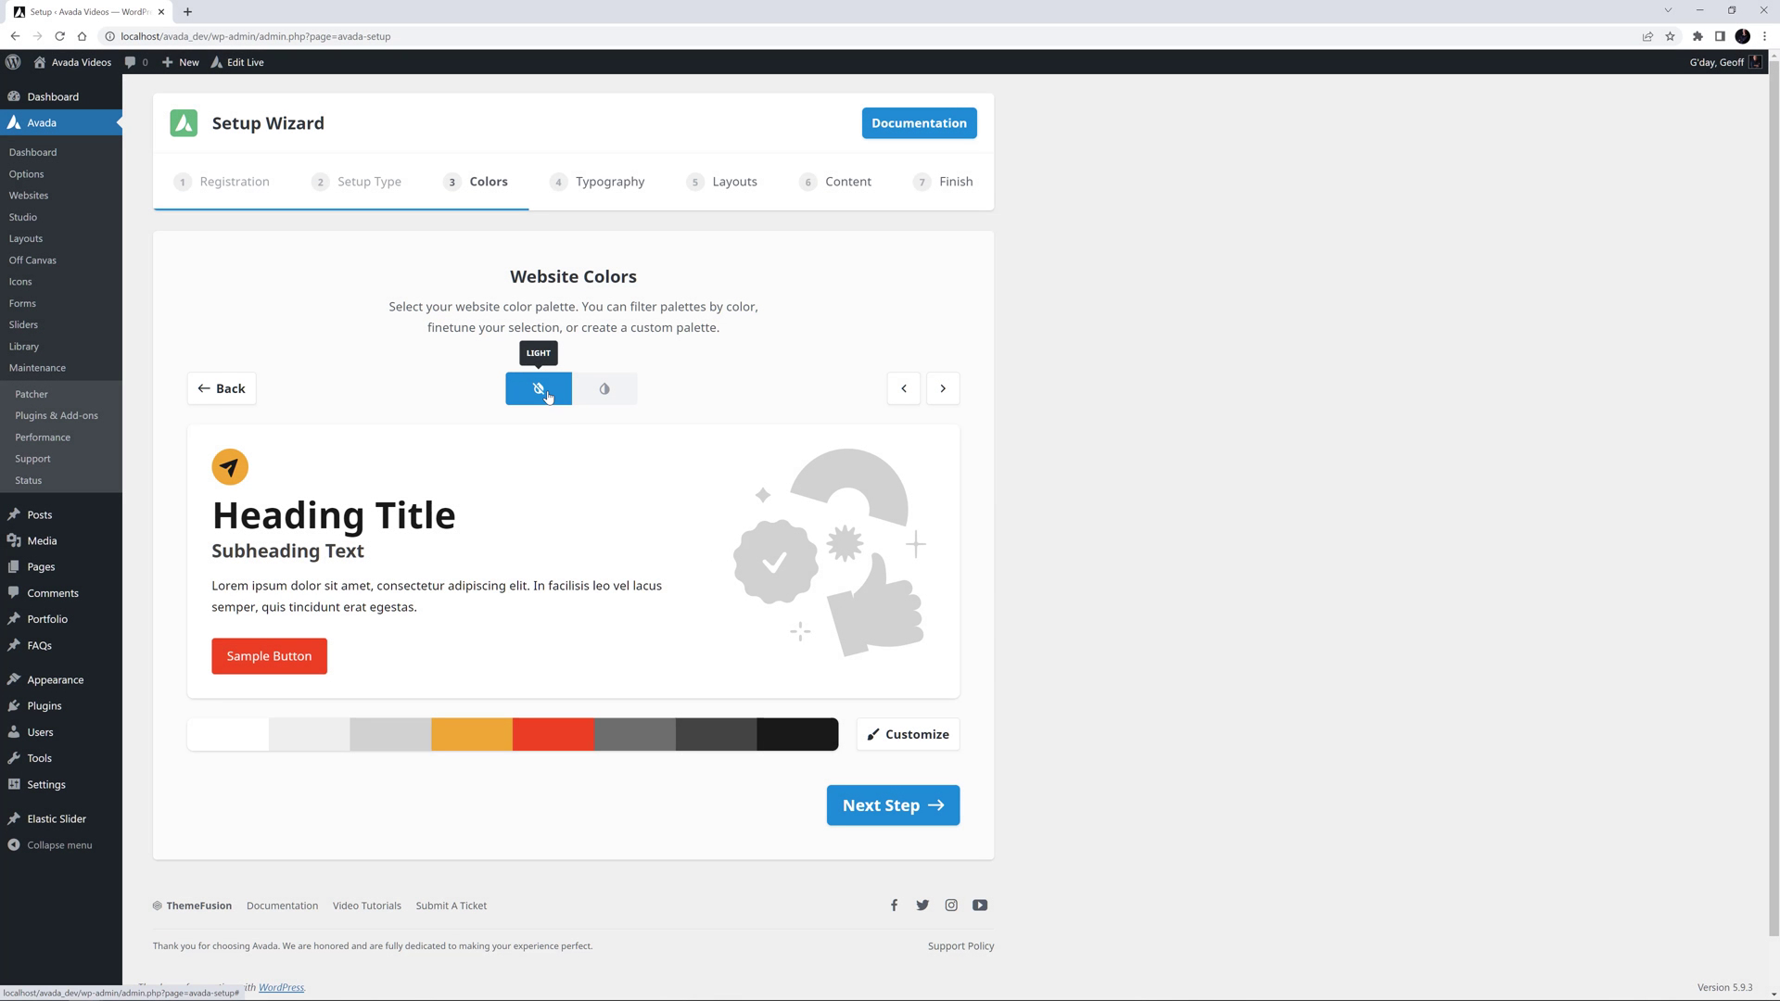
{"action": "left_click", "coordinate": [604, 389]}
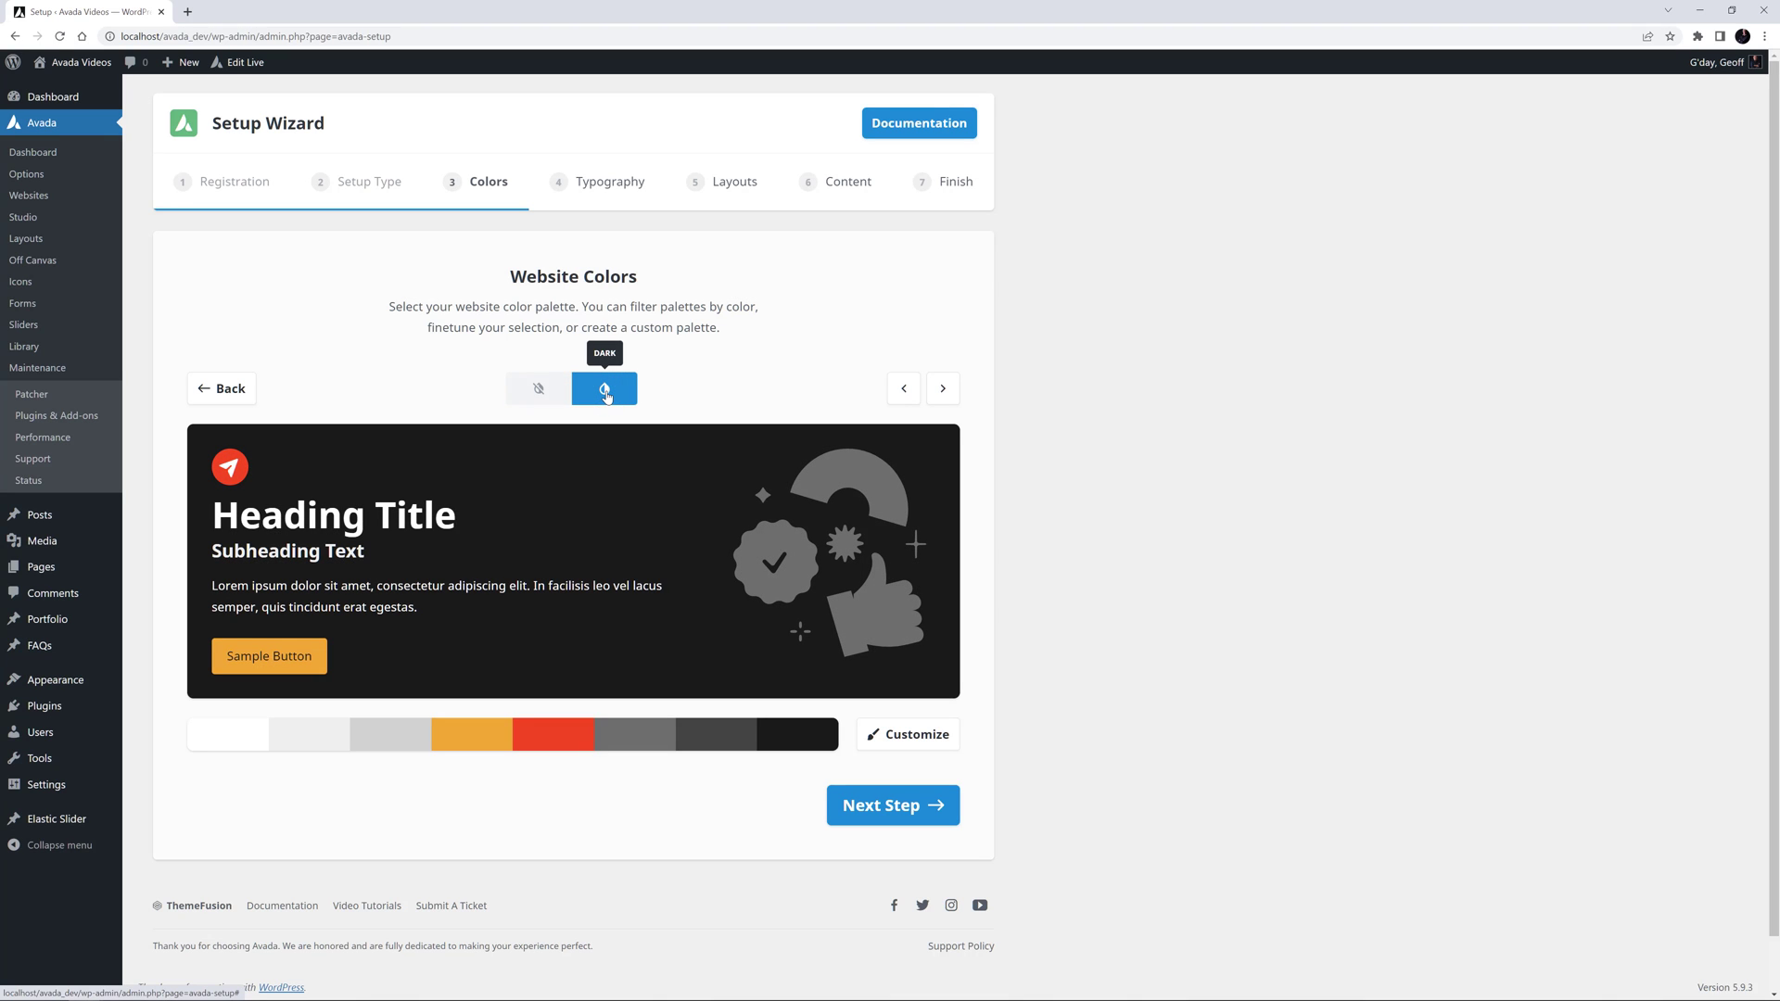
{"action": "left_click", "coordinate": [539, 391]}
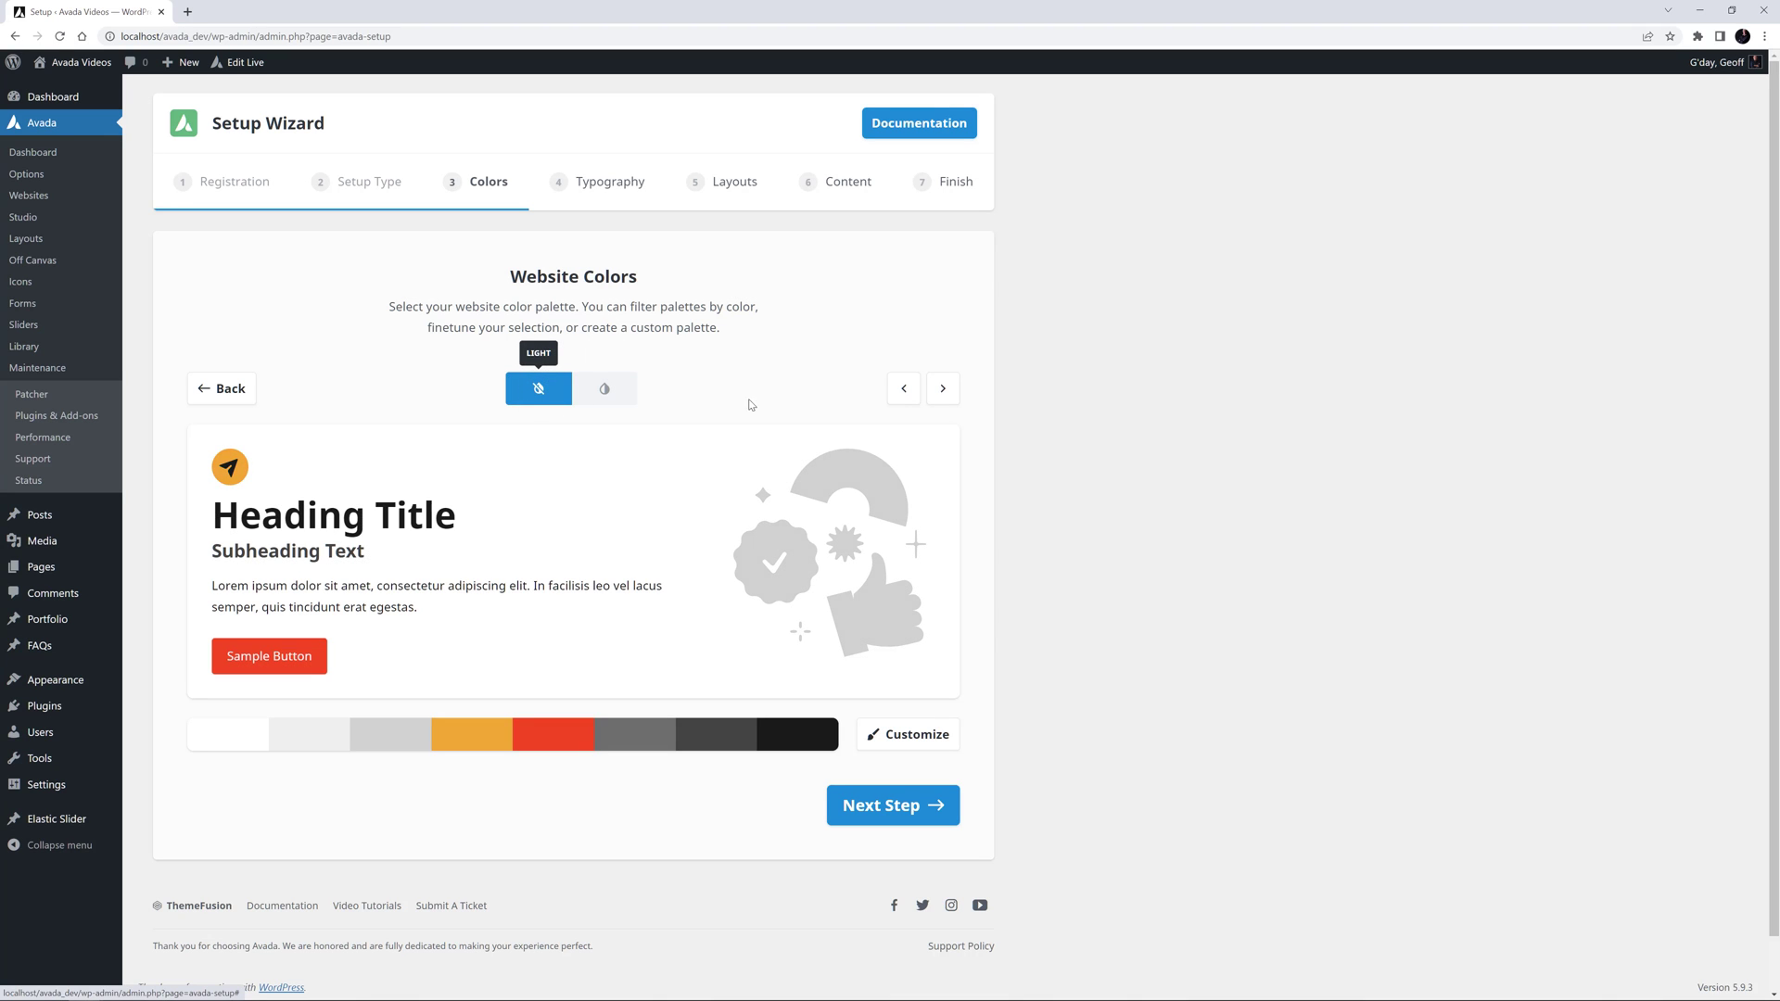
{"action": "left_click", "coordinate": [940, 390]}
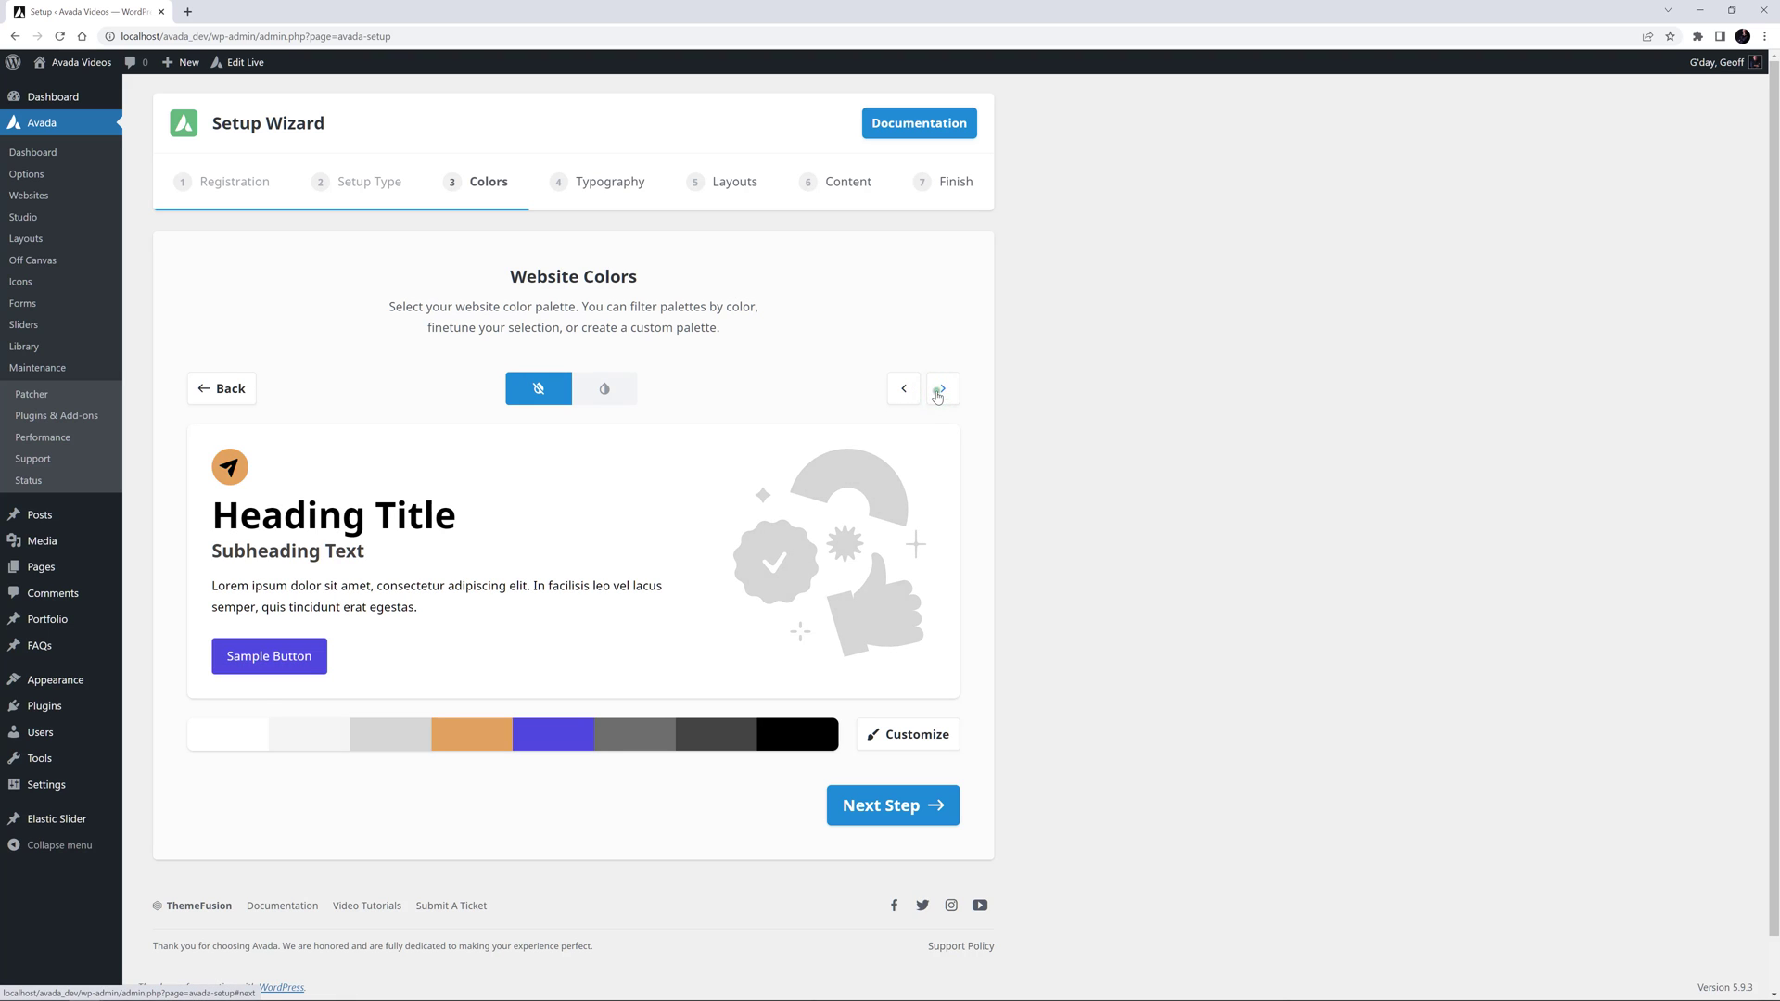
{"action": "left_click", "coordinate": [941, 390]}
{"action": "left_click", "coordinate": [899, 392]}
{"action": "left_click", "coordinate": [898, 393]}
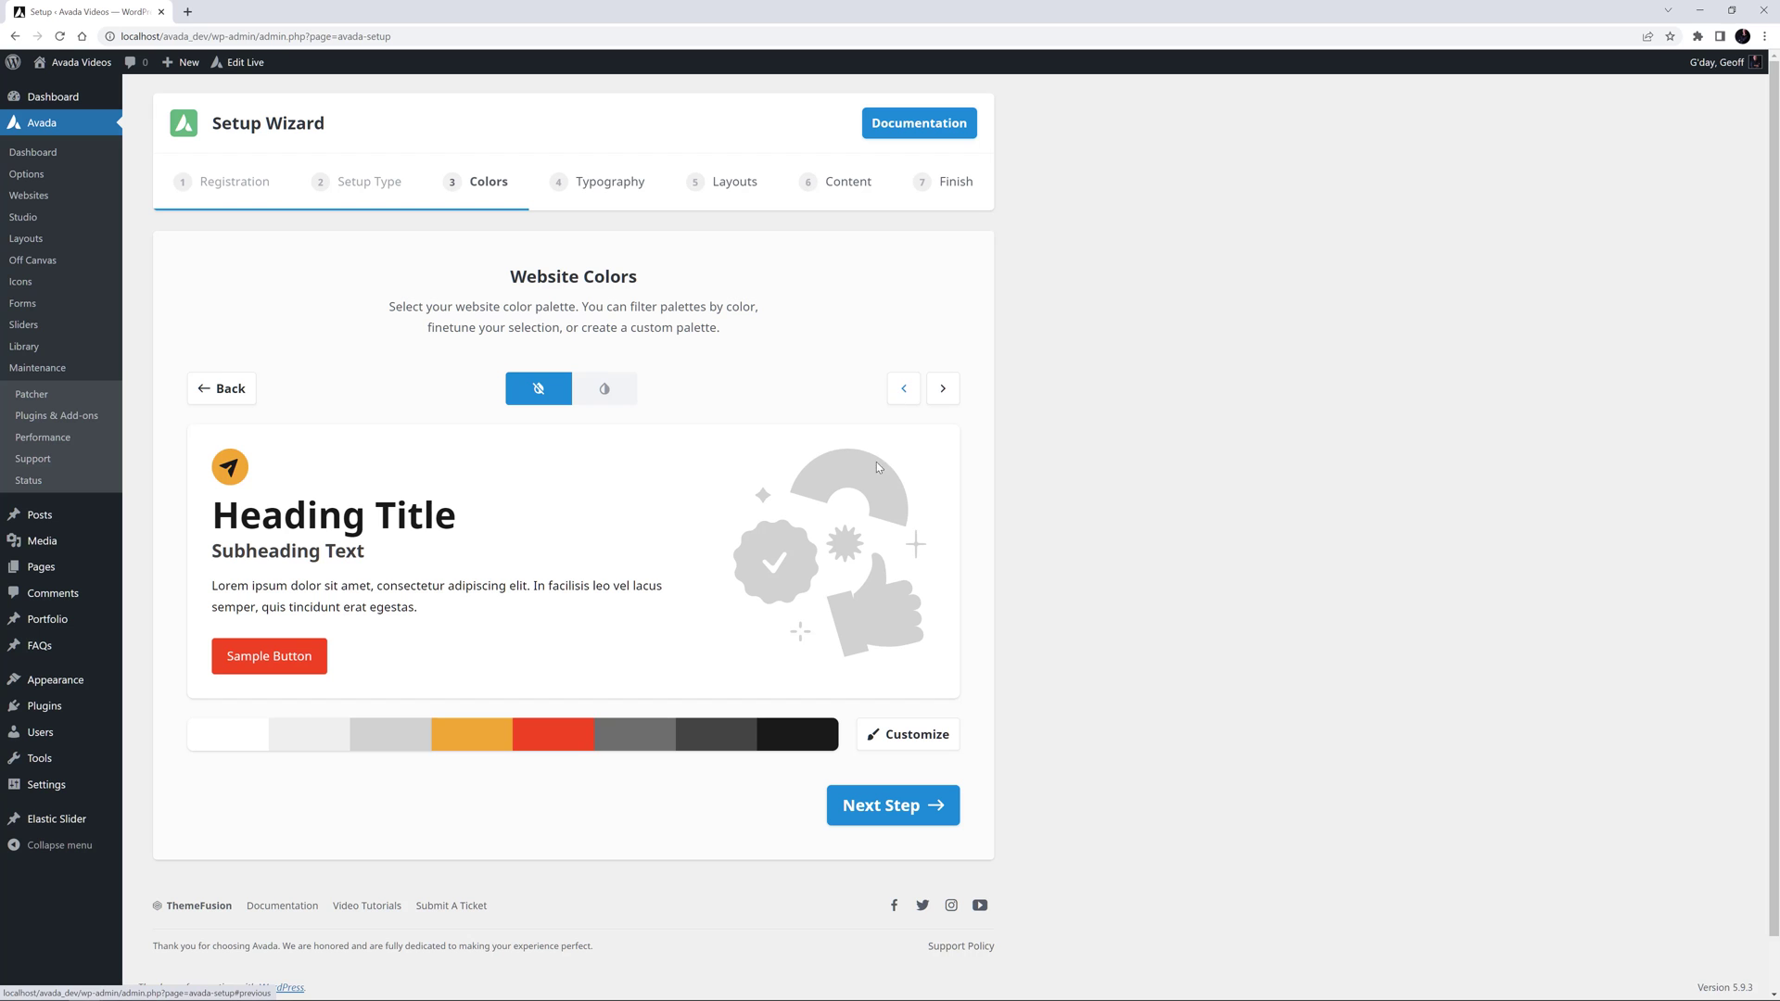
Review the palette's individual colours and advance to the Typography step.
{"action": "left_click", "coordinate": [902, 736]}
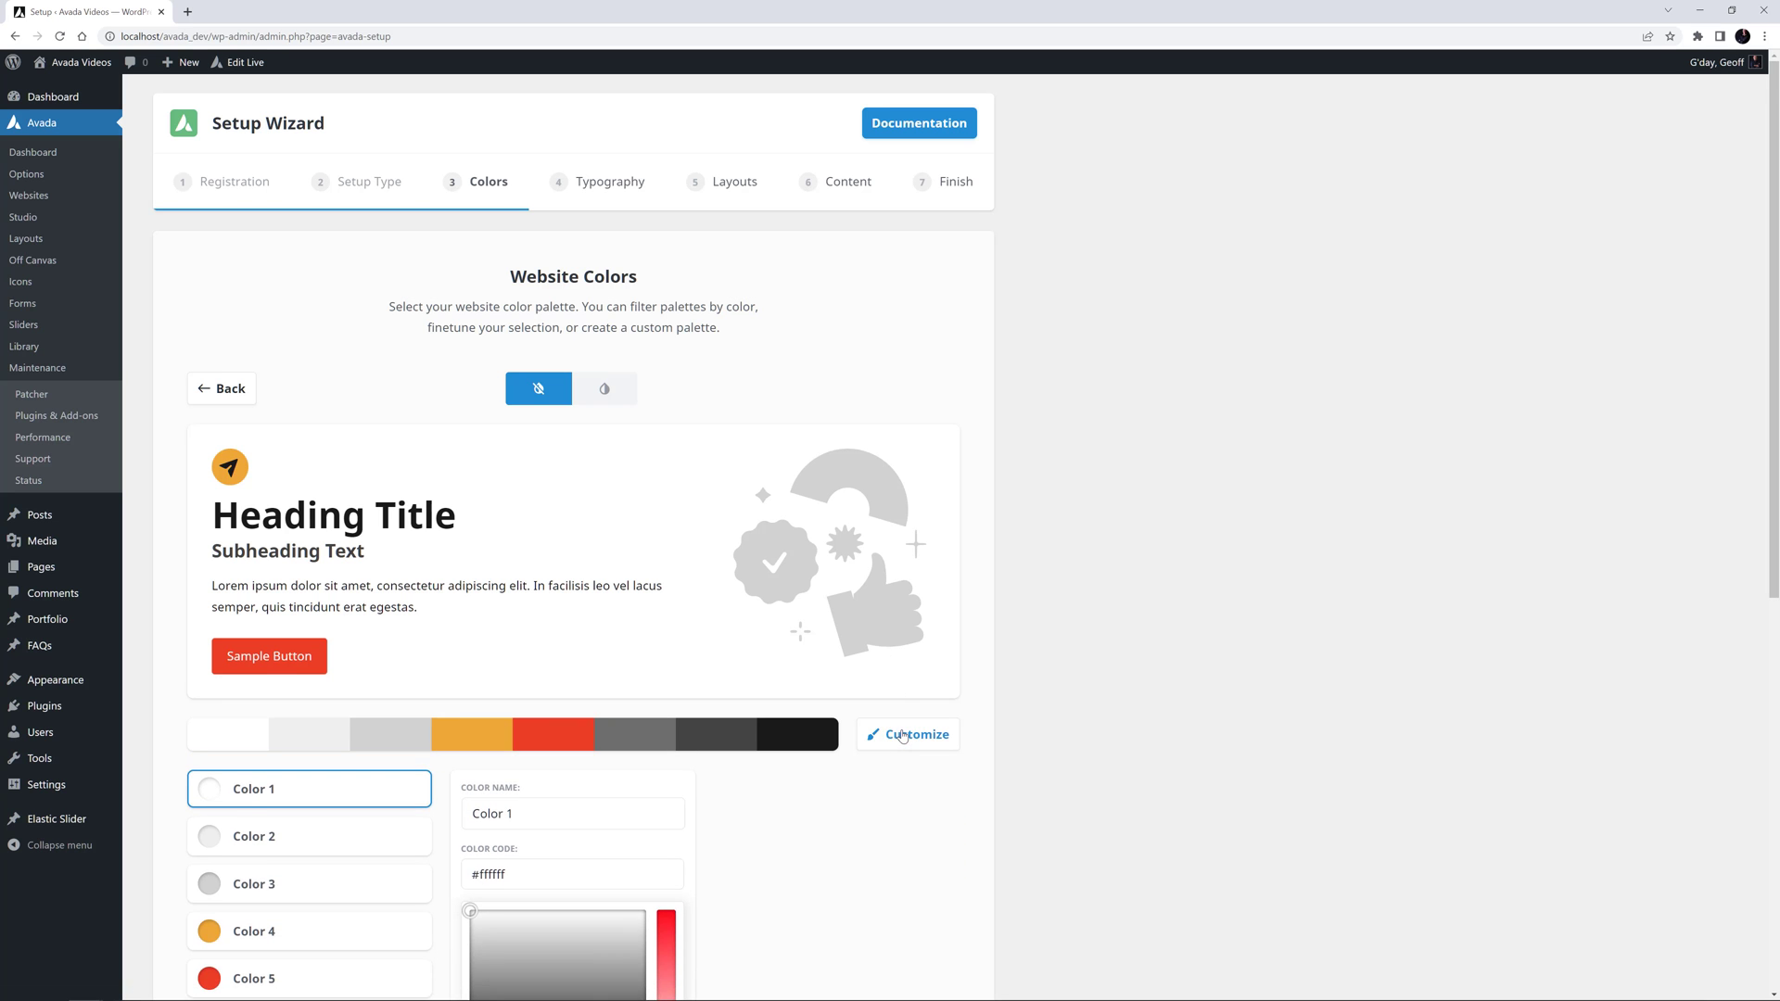
{"action": "scroll", "coordinate": [904, 734], "scroll_direction": "down", "scroll_amount": 5}
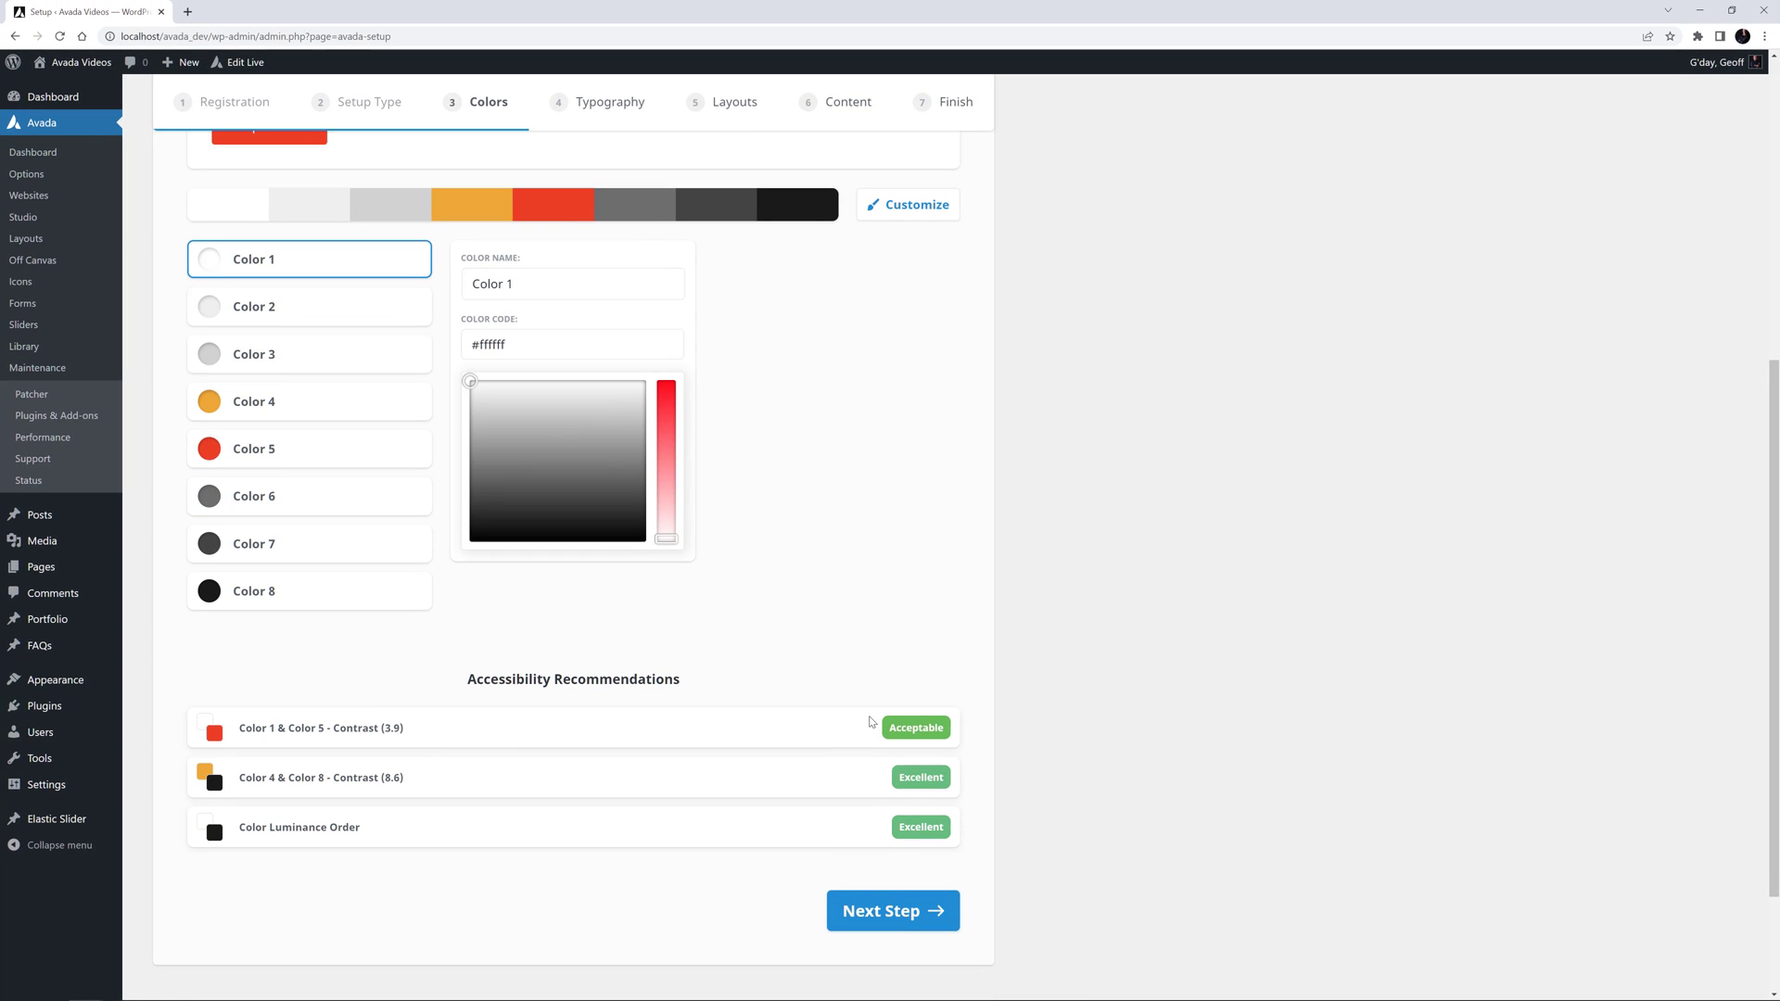
{"action": "scroll", "coordinate": [872, 722], "scroll_direction": "down", "scroll_amount": 1}
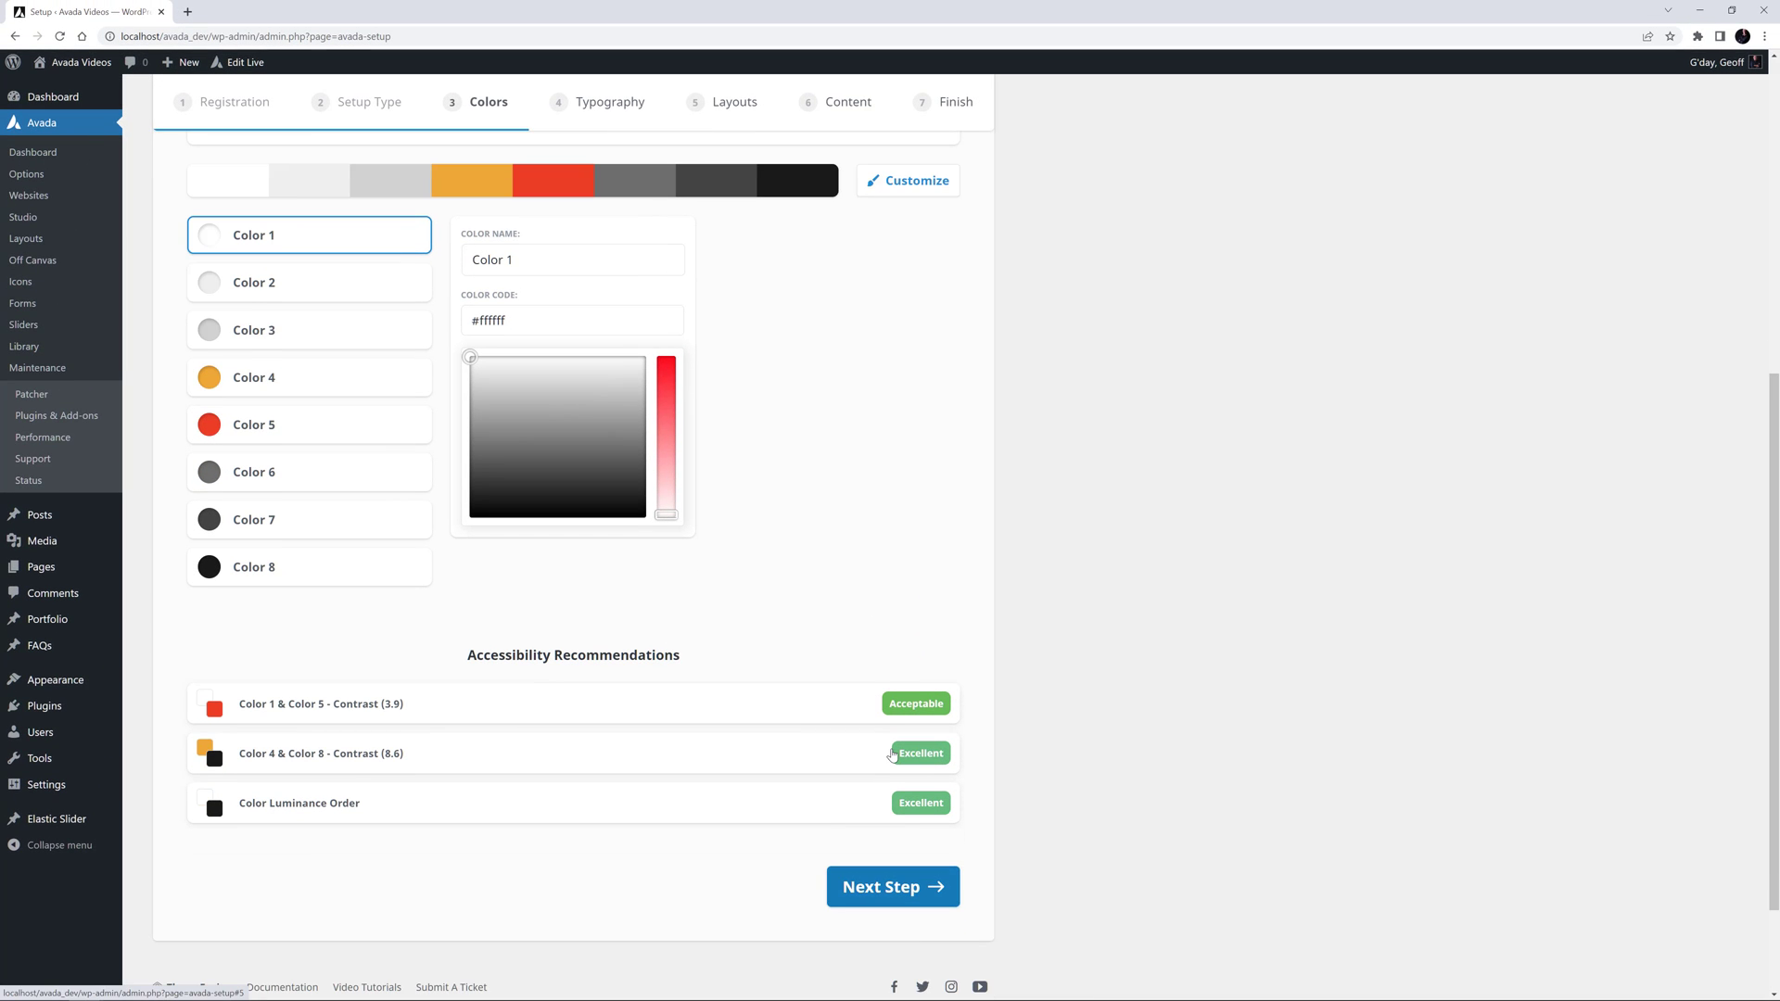
{"action": "left_click", "coordinate": [883, 892]}
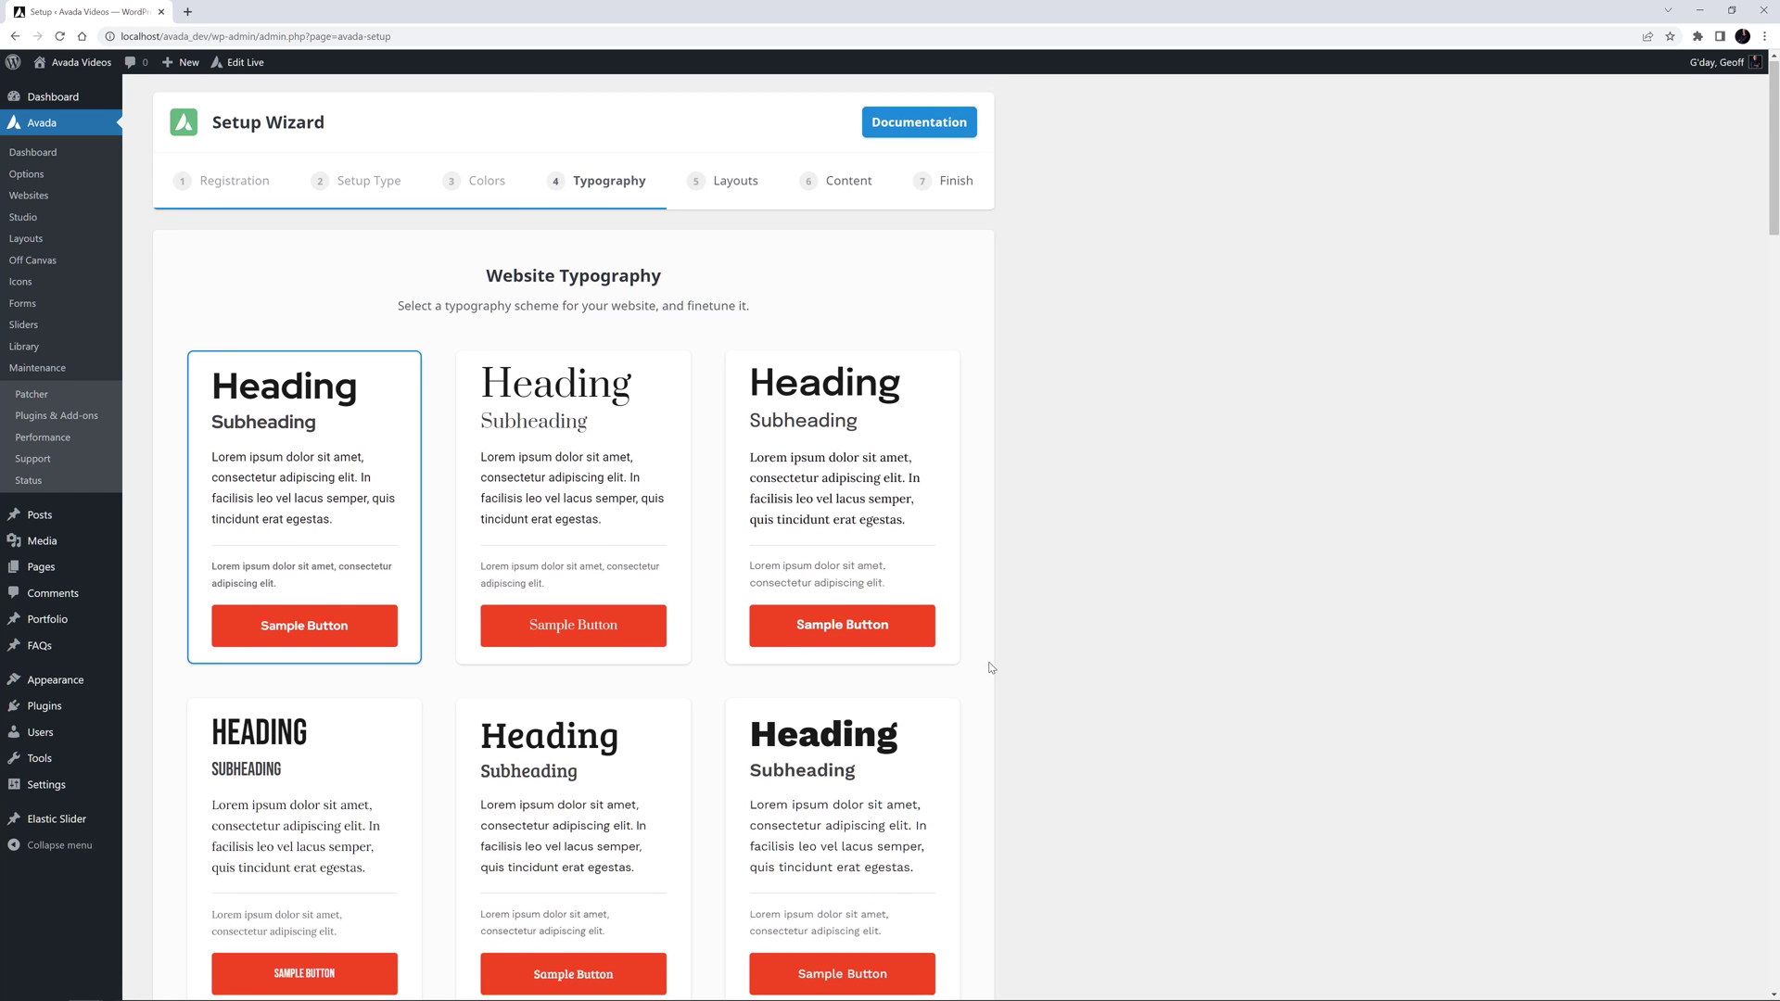
Open the first typography scheme for finetuning: base font 16.0, ratio 1.333 Perfect Fourth.
{"action": "scroll", "coordinate": [987, 652], "scroll_direction": "down", "scroll_amount": 4}
{"action": "scroll", "coordinate": [988, 689], "scroll_direction": "down", "scroll_amount": 4}
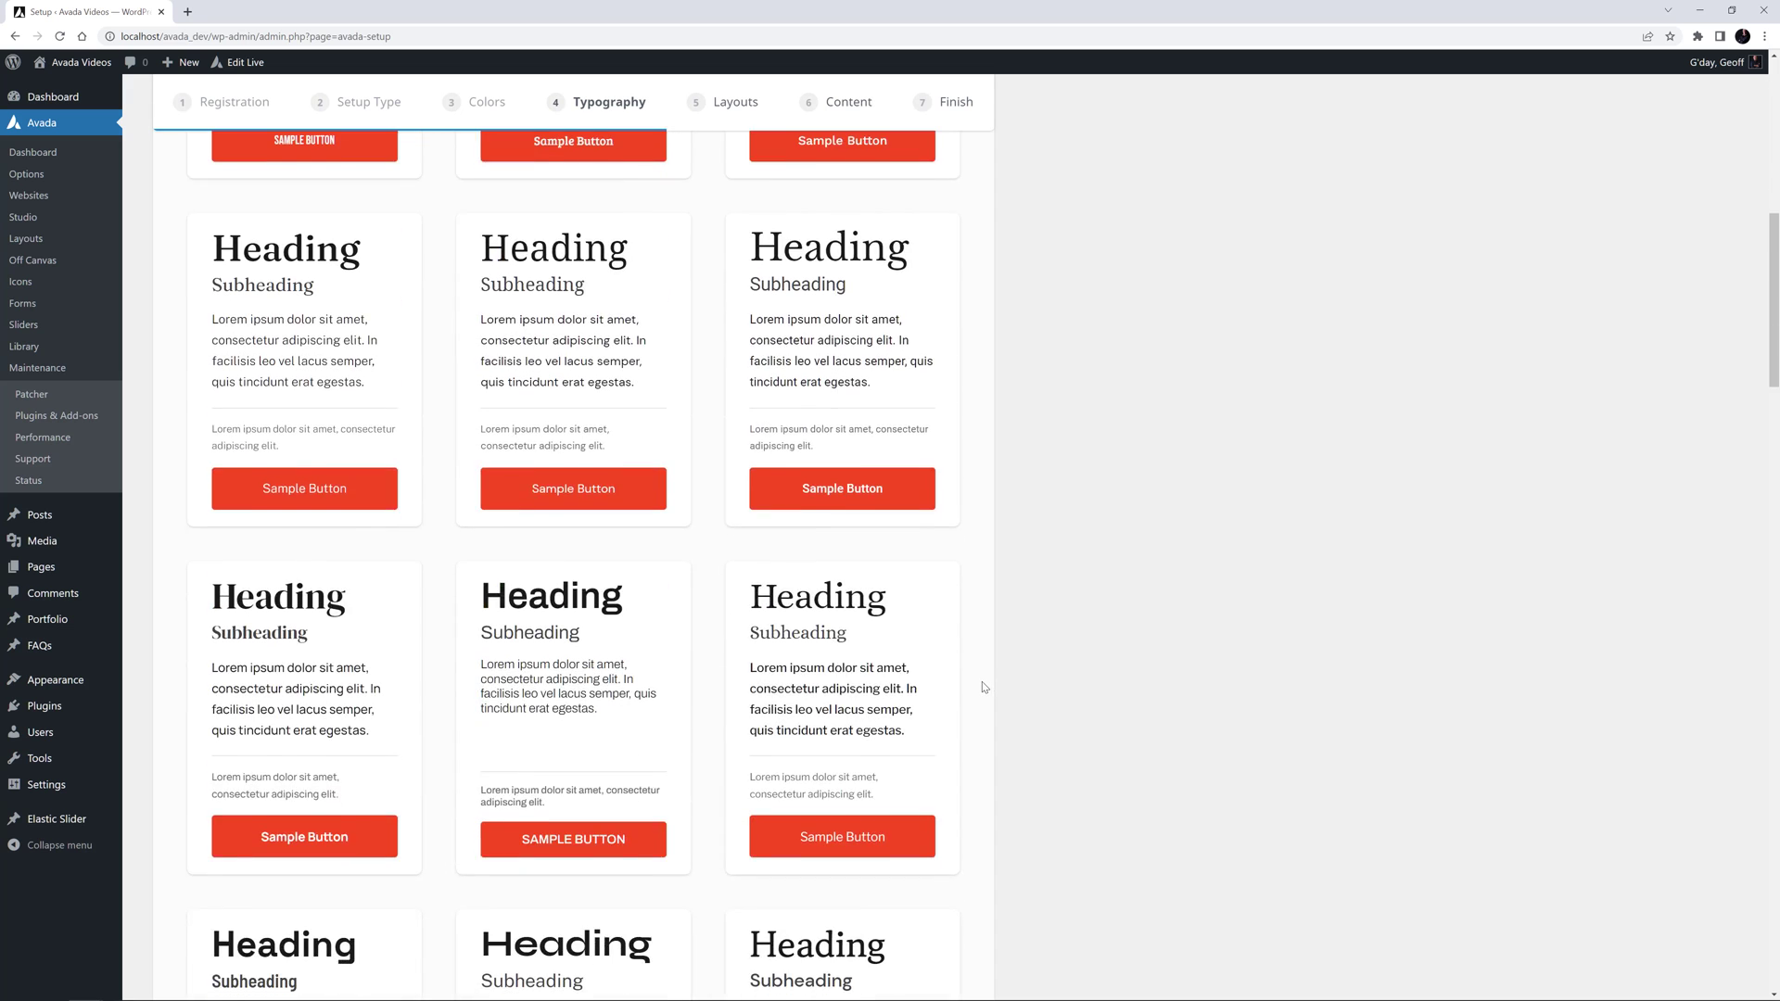
{"action": "scroll", "coordinate": [986, 688], "scroll_direction": "up", "scroll_amount": 5}
{"action": "scroll", "coordinate": [985, 687], "scroll_direction": "up", "scroll_amount": 4}
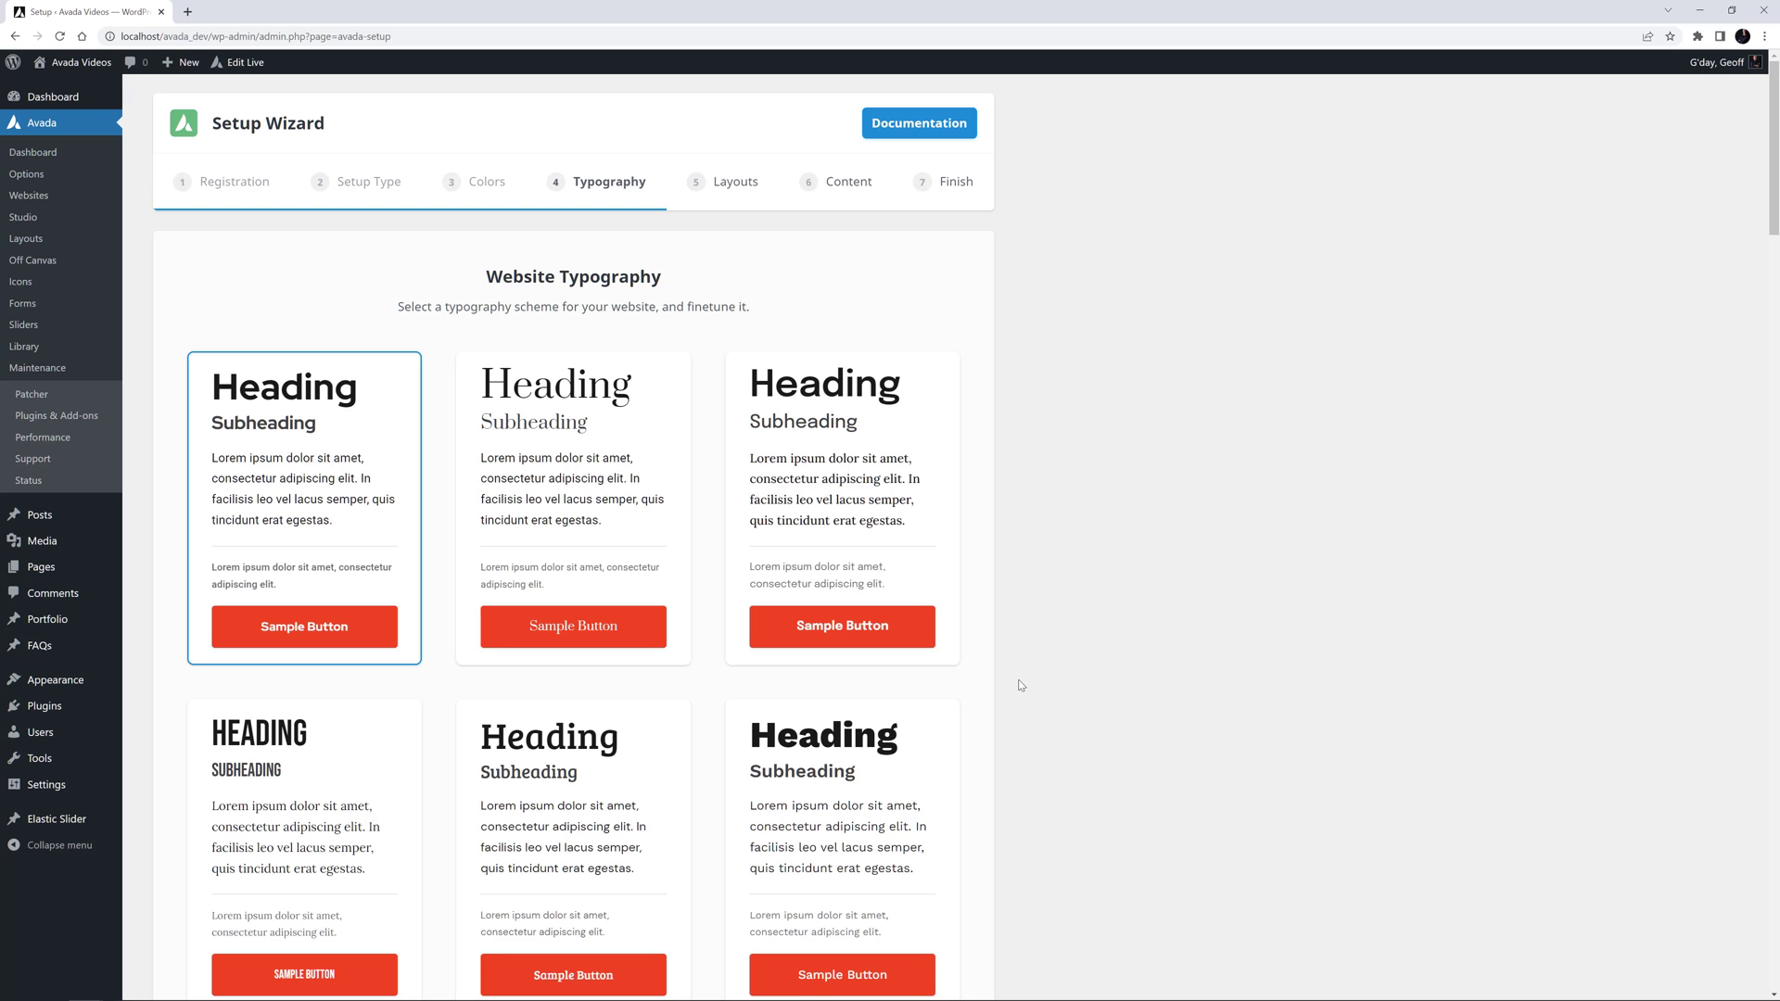
{"action": "left_click", "coordinate": [281, 565]}
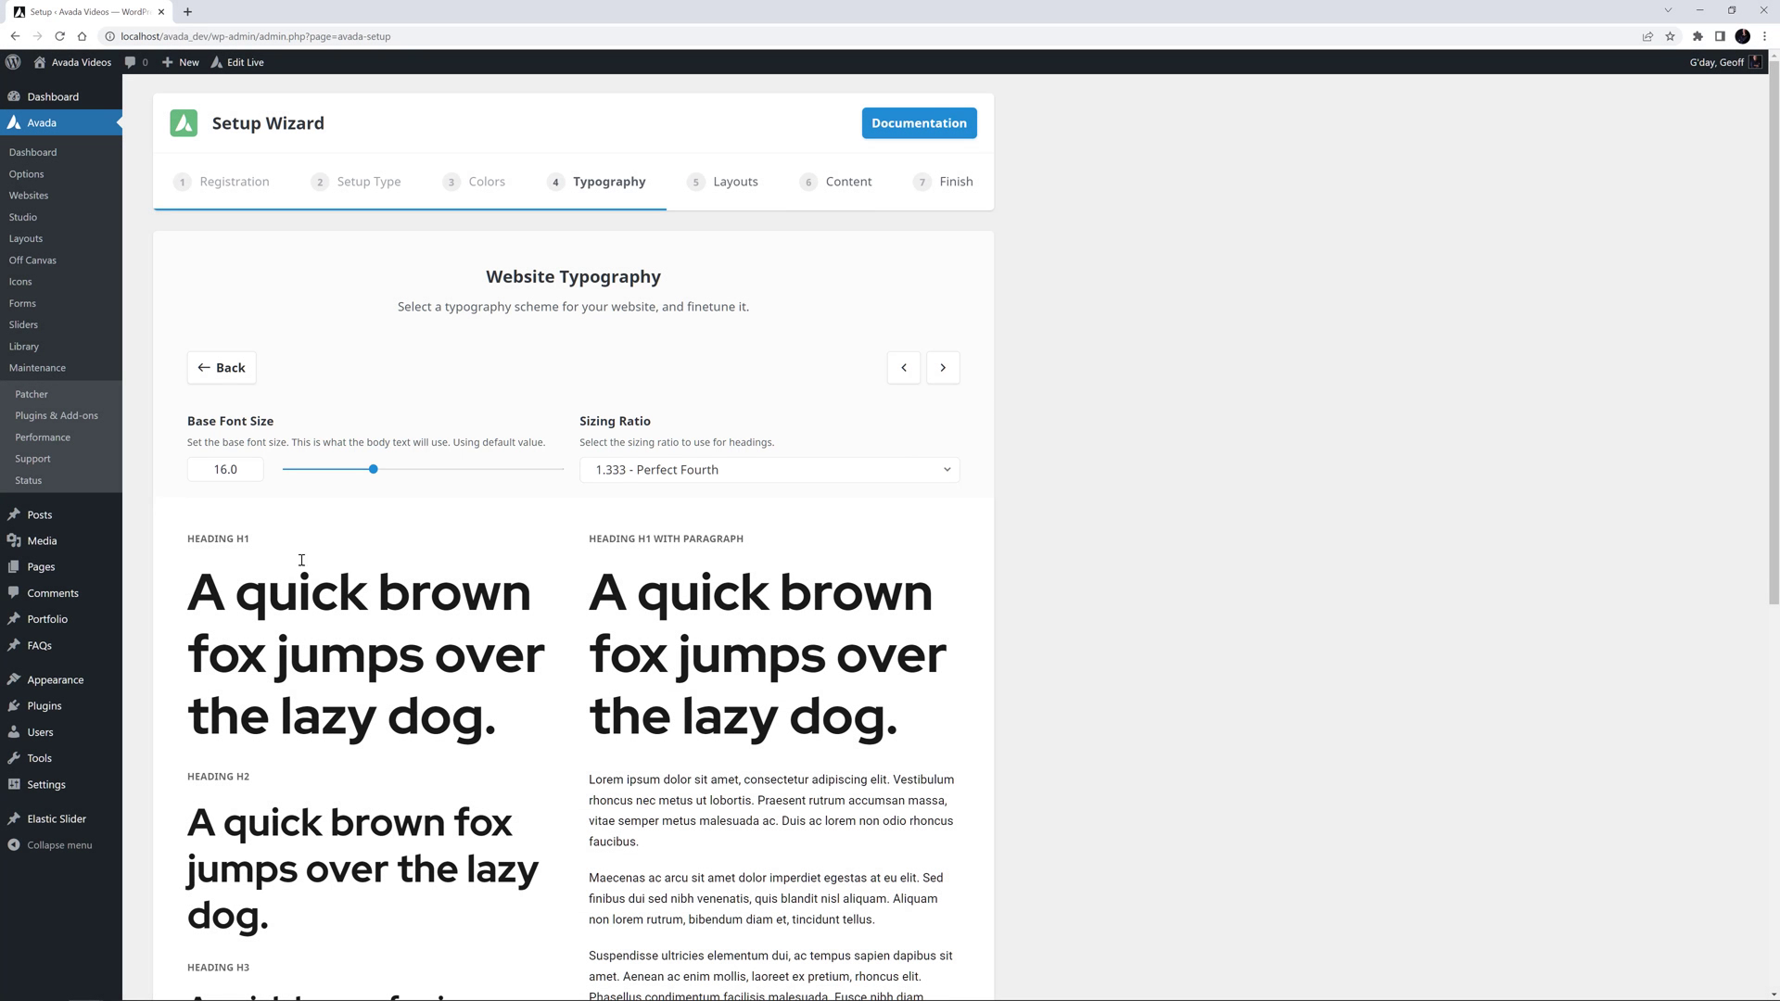
Try Golden Ratio and Augmented Fourth, keep the 1.333 Perfect Fourth heading ratio, and advance to Layouts.
{"action": "left_click", "coordinate": [944, 471]}
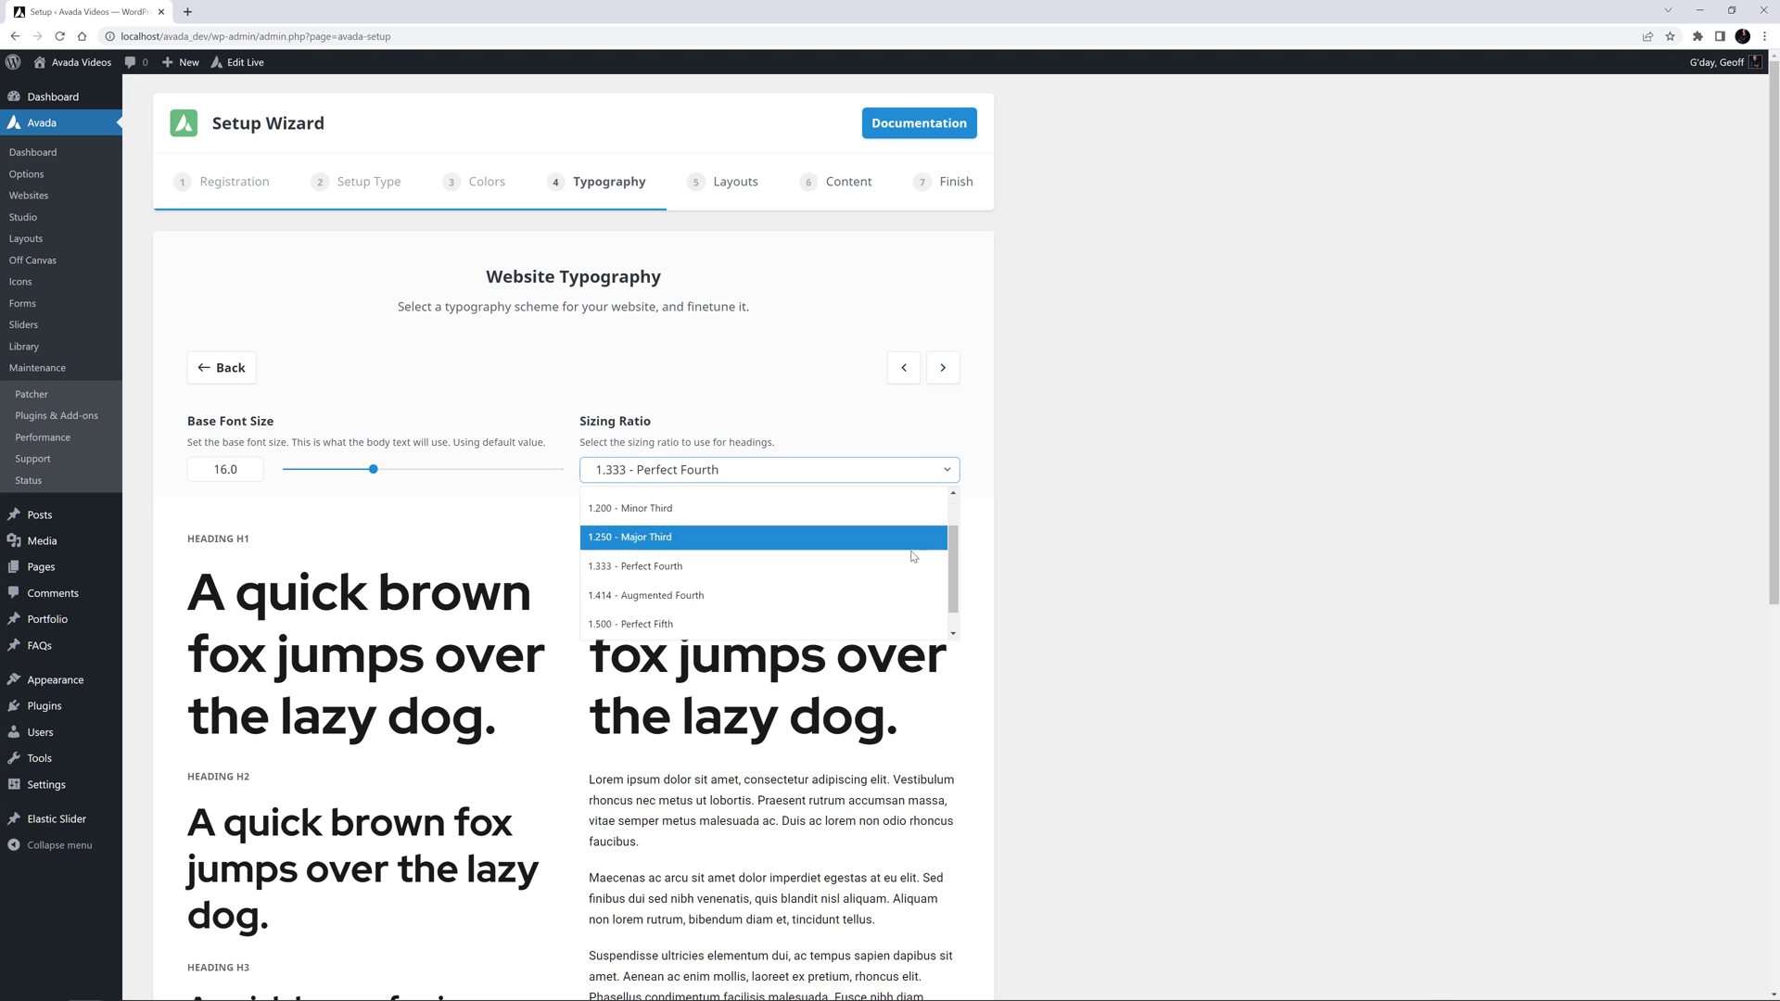
{"action": "left_click", "coordinate": [863, 627]}
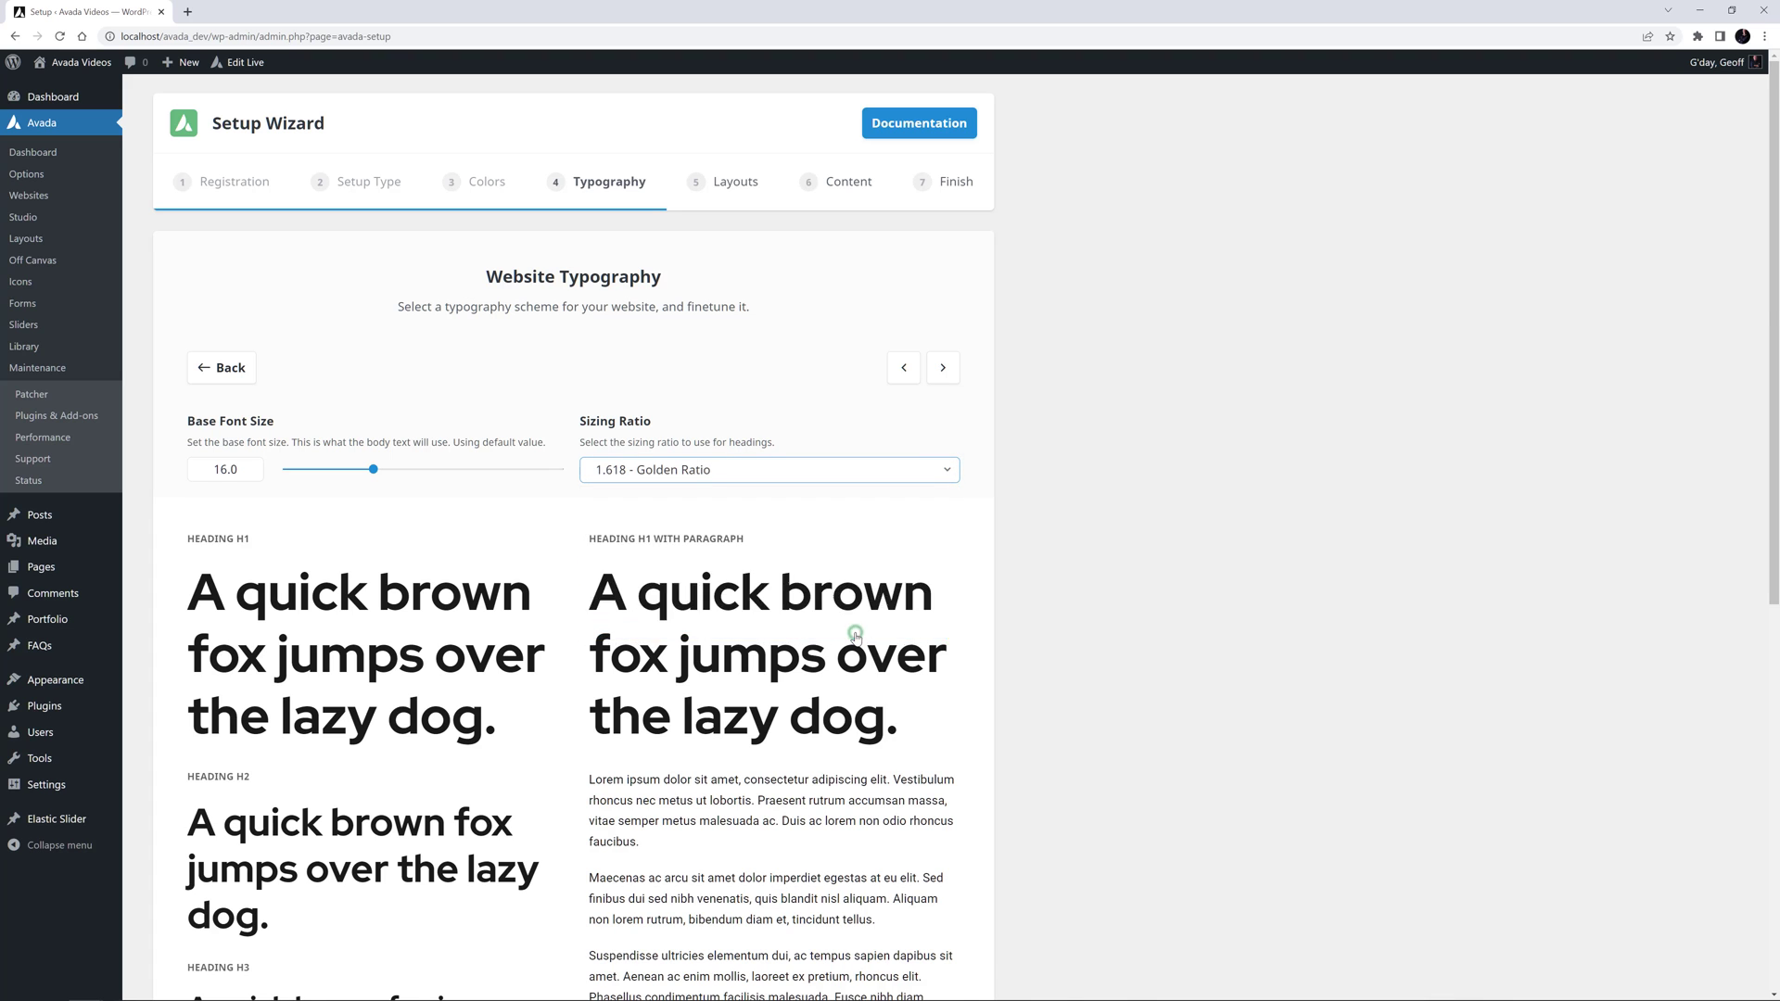
{"action": "left_click", "coordinate": [800, 470]}
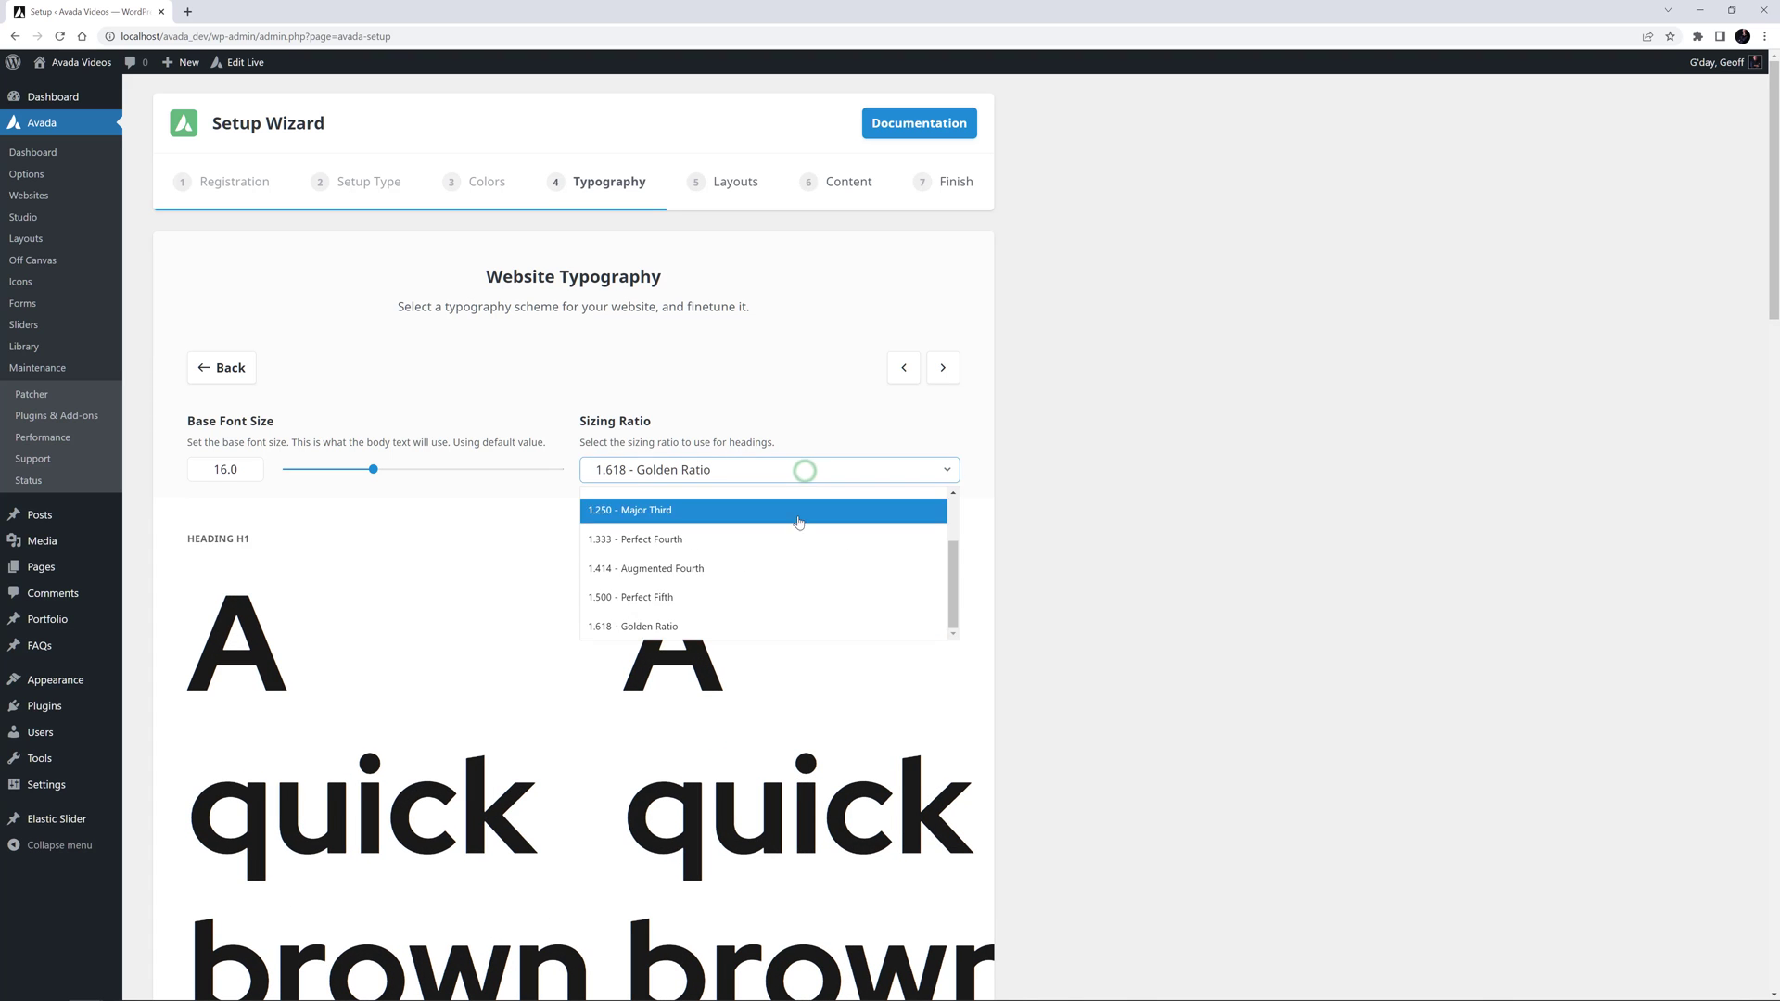
{"action": "left_click", "coordinate": [783, 569]}
{"action": "left_click", "coordinate": [753, 469]}
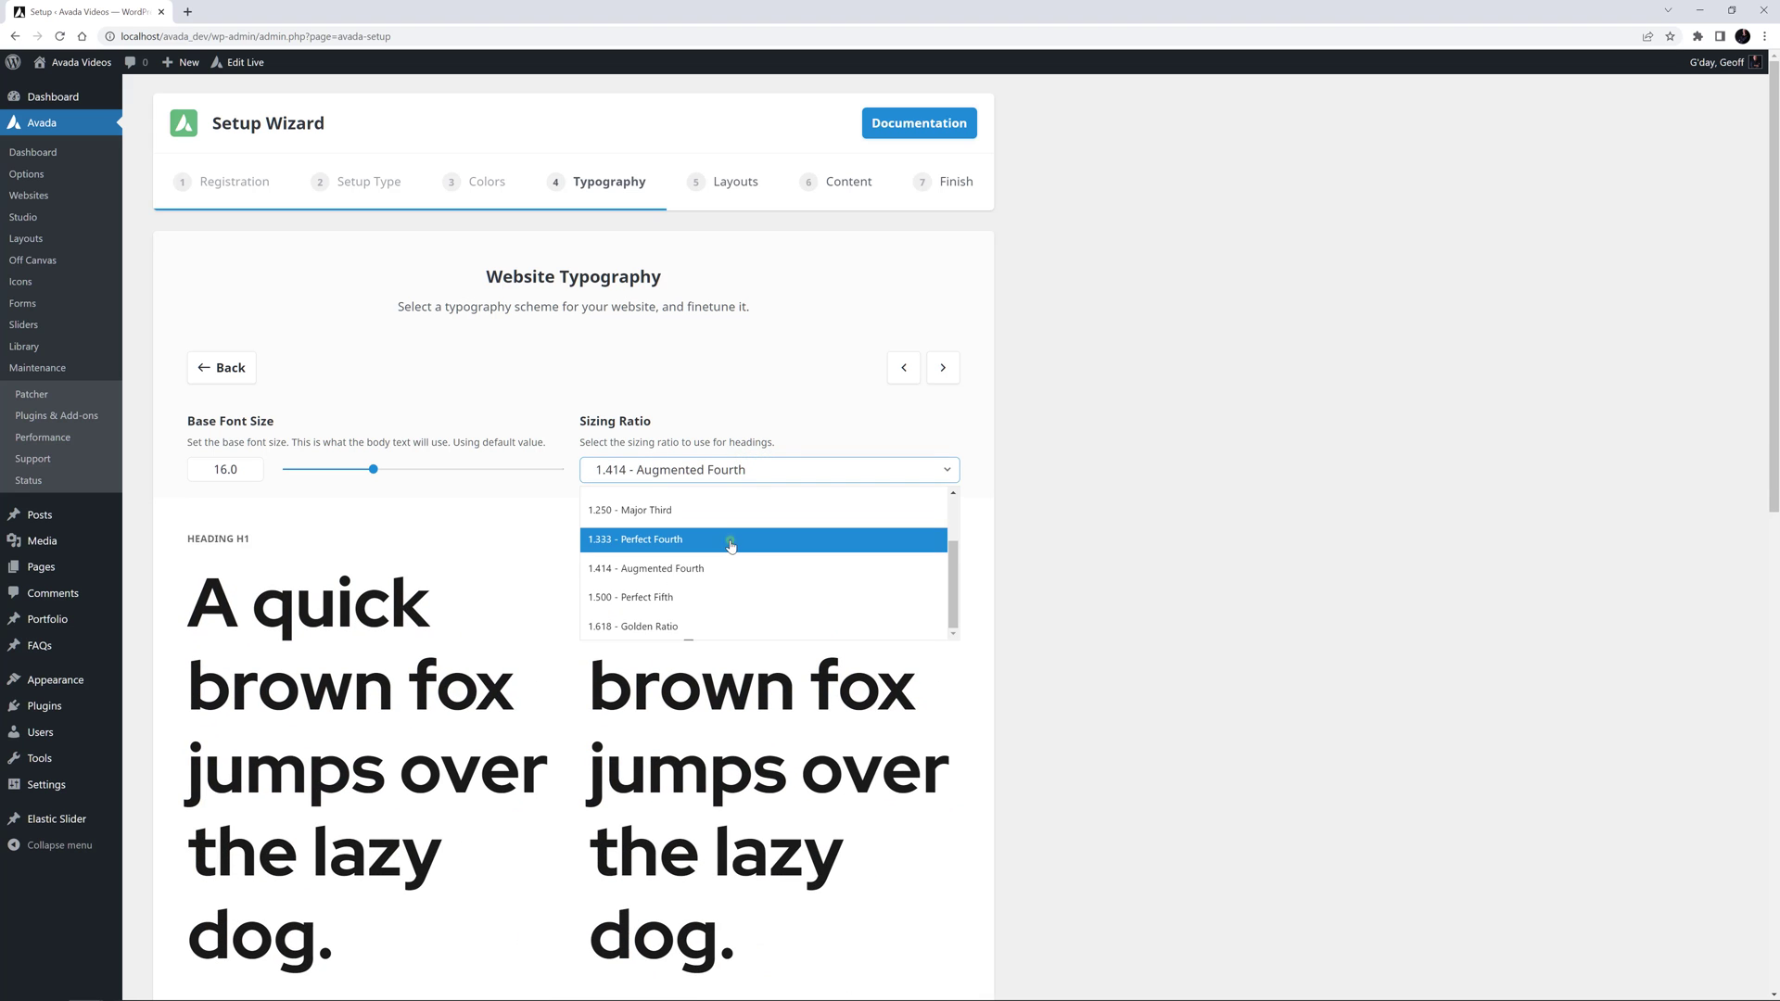
{"action": "left_click", "coordinate": [731, 542]}
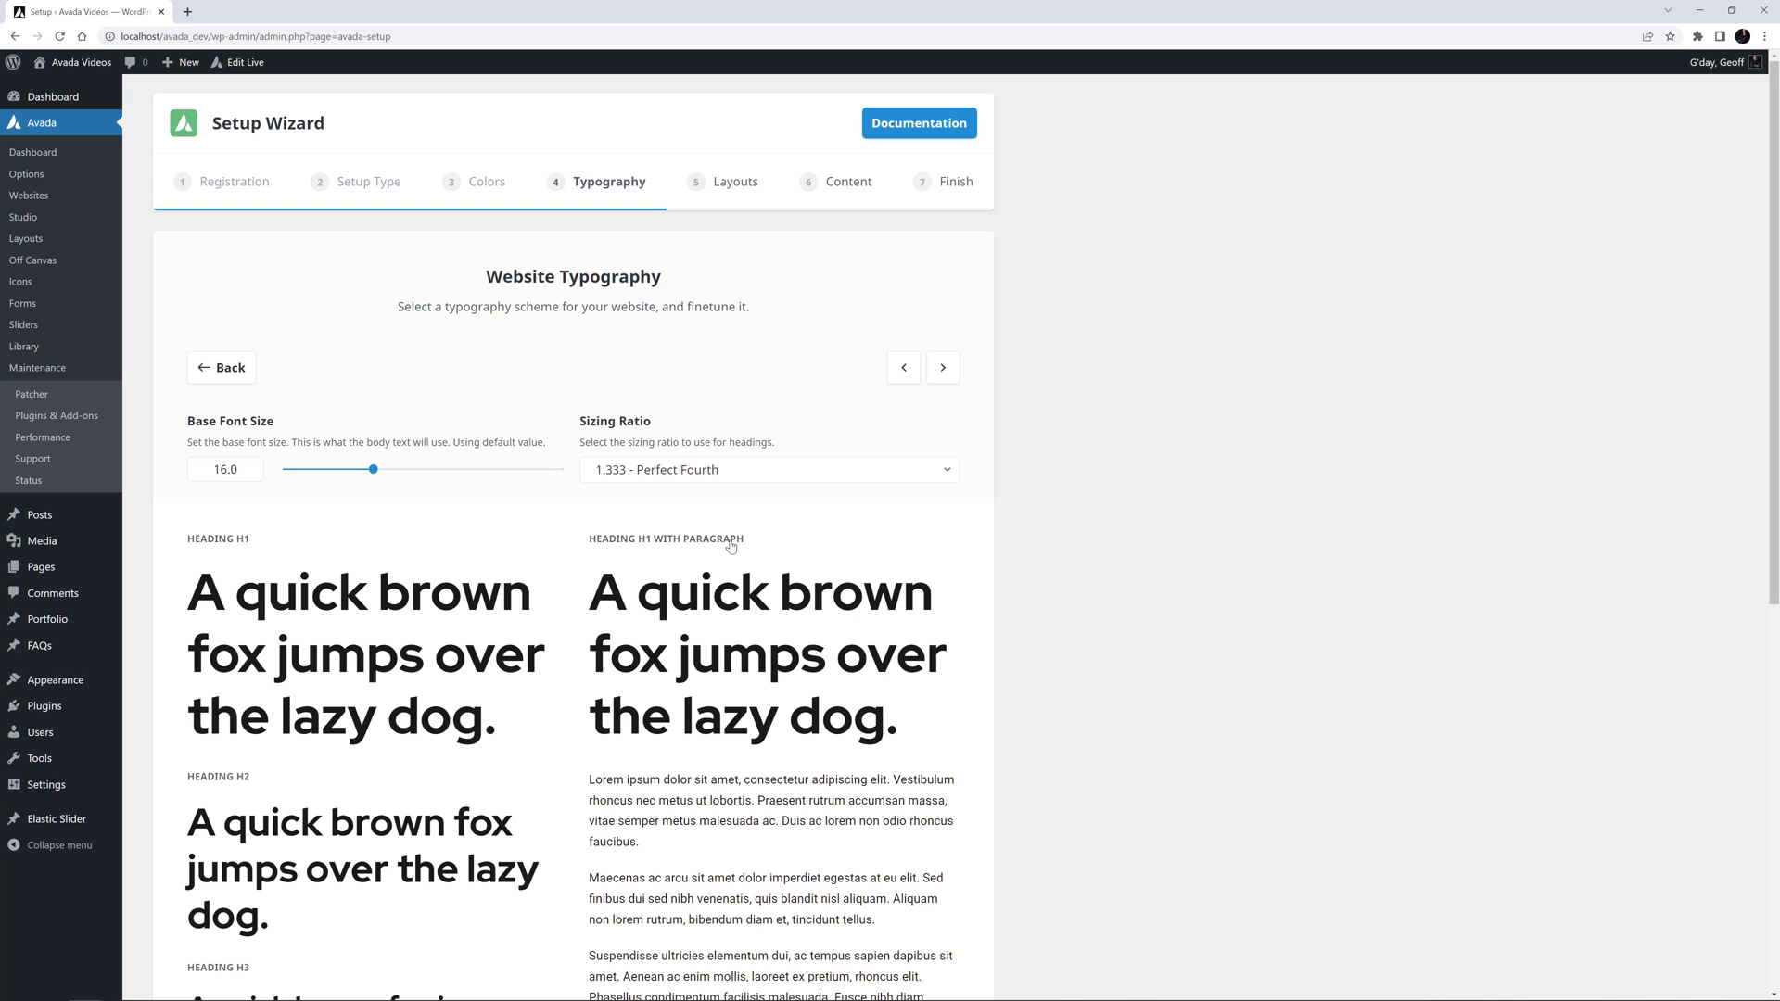
{"action": "scroll", "coordinate": [827, 743], "scroll_direction": "down", "scroll_amount": 6}
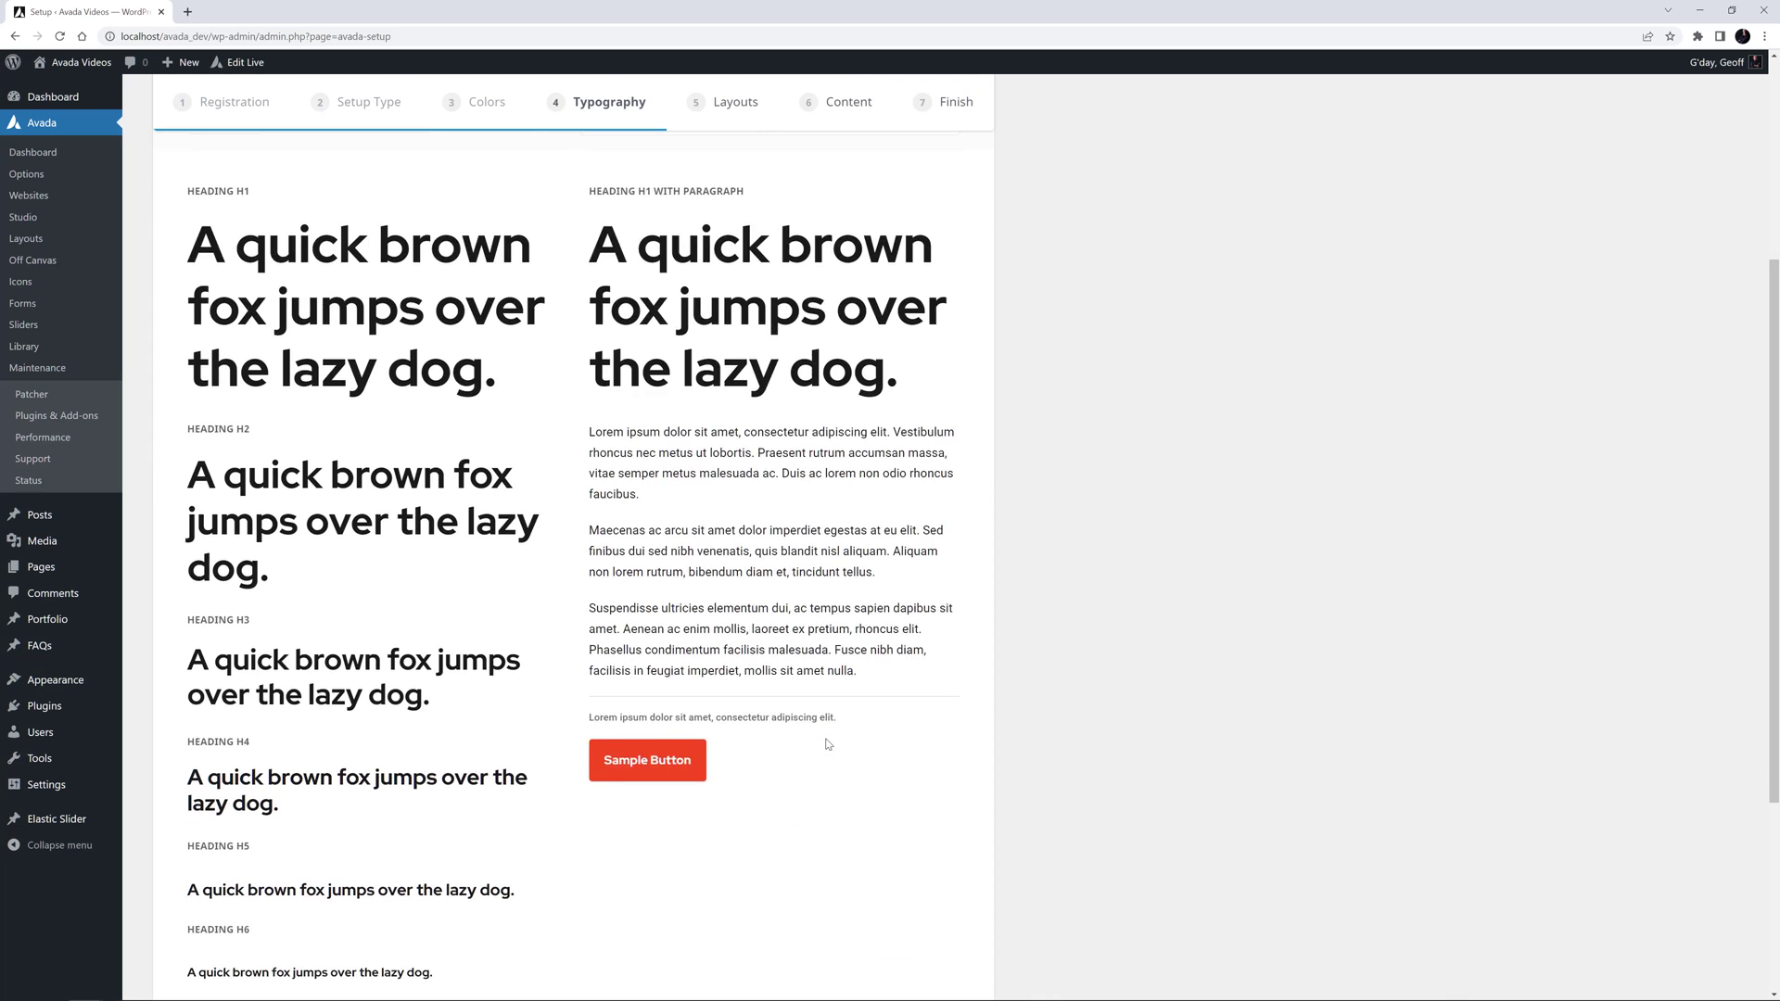
{"action": "left_click", "coordinate": [857, 860]}
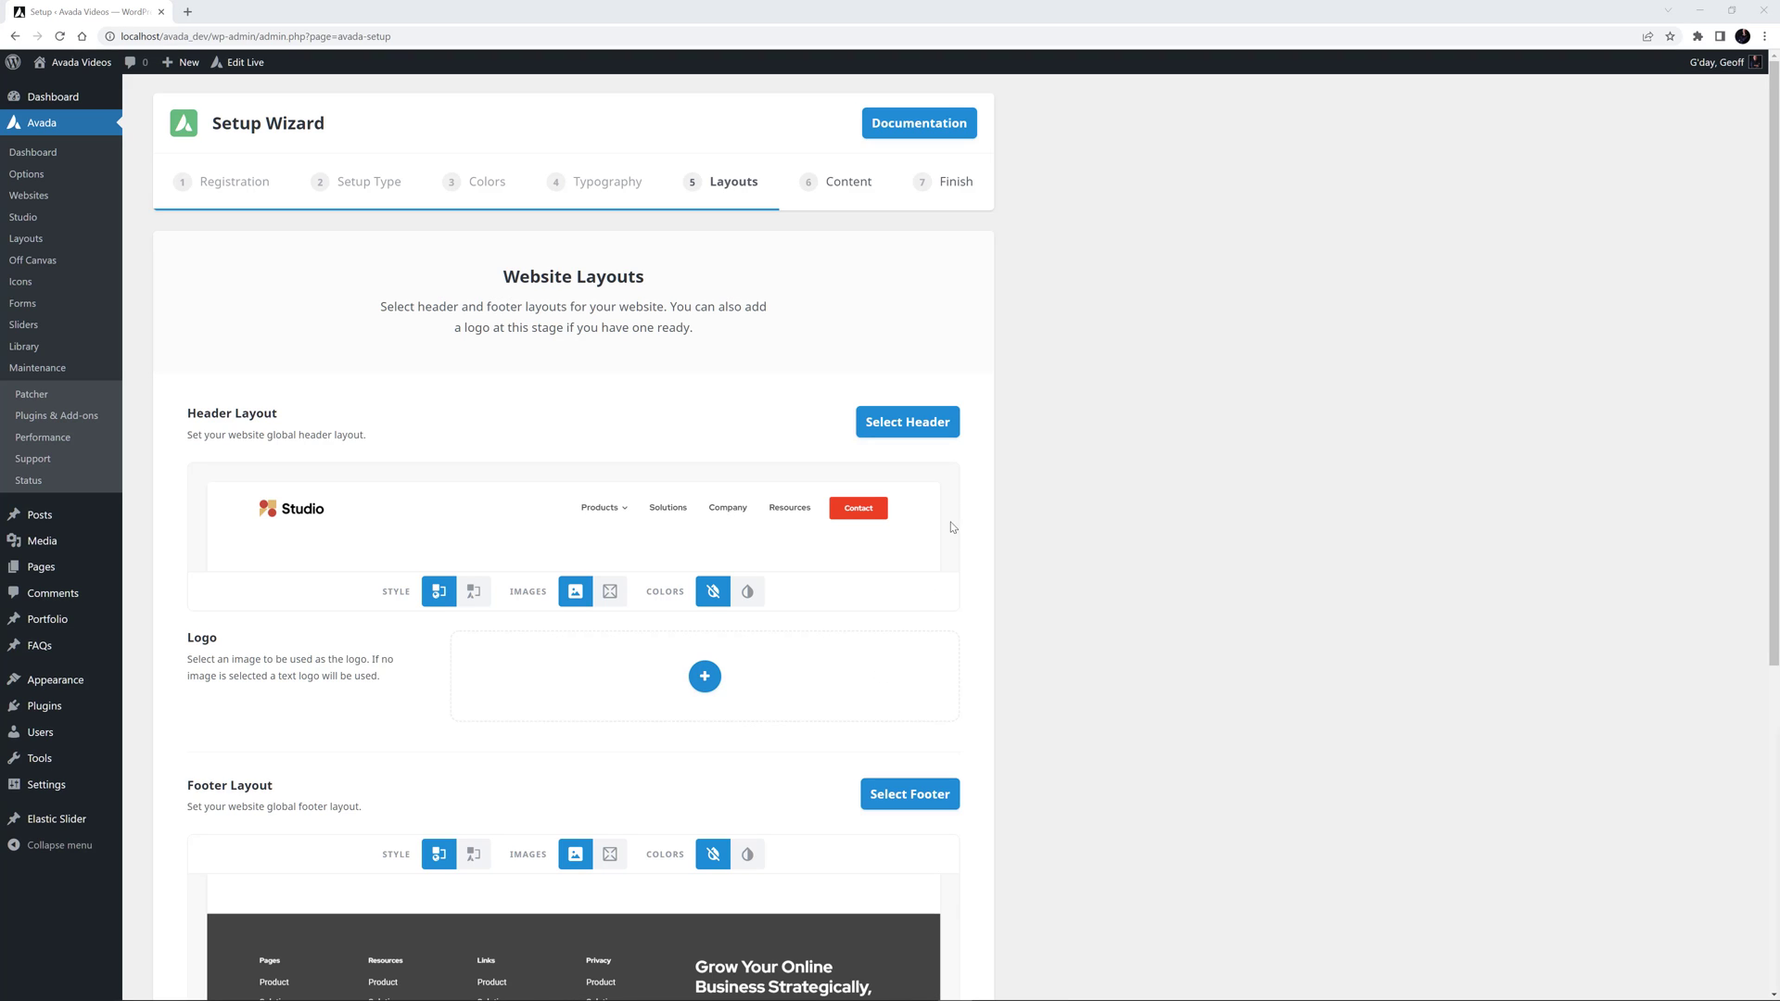
Apply the red Studio header with top bar and Login/Register buttons, keeping Normal rather than inverted colours.
{"action": "left_click", "coordinate": [912, 419]}
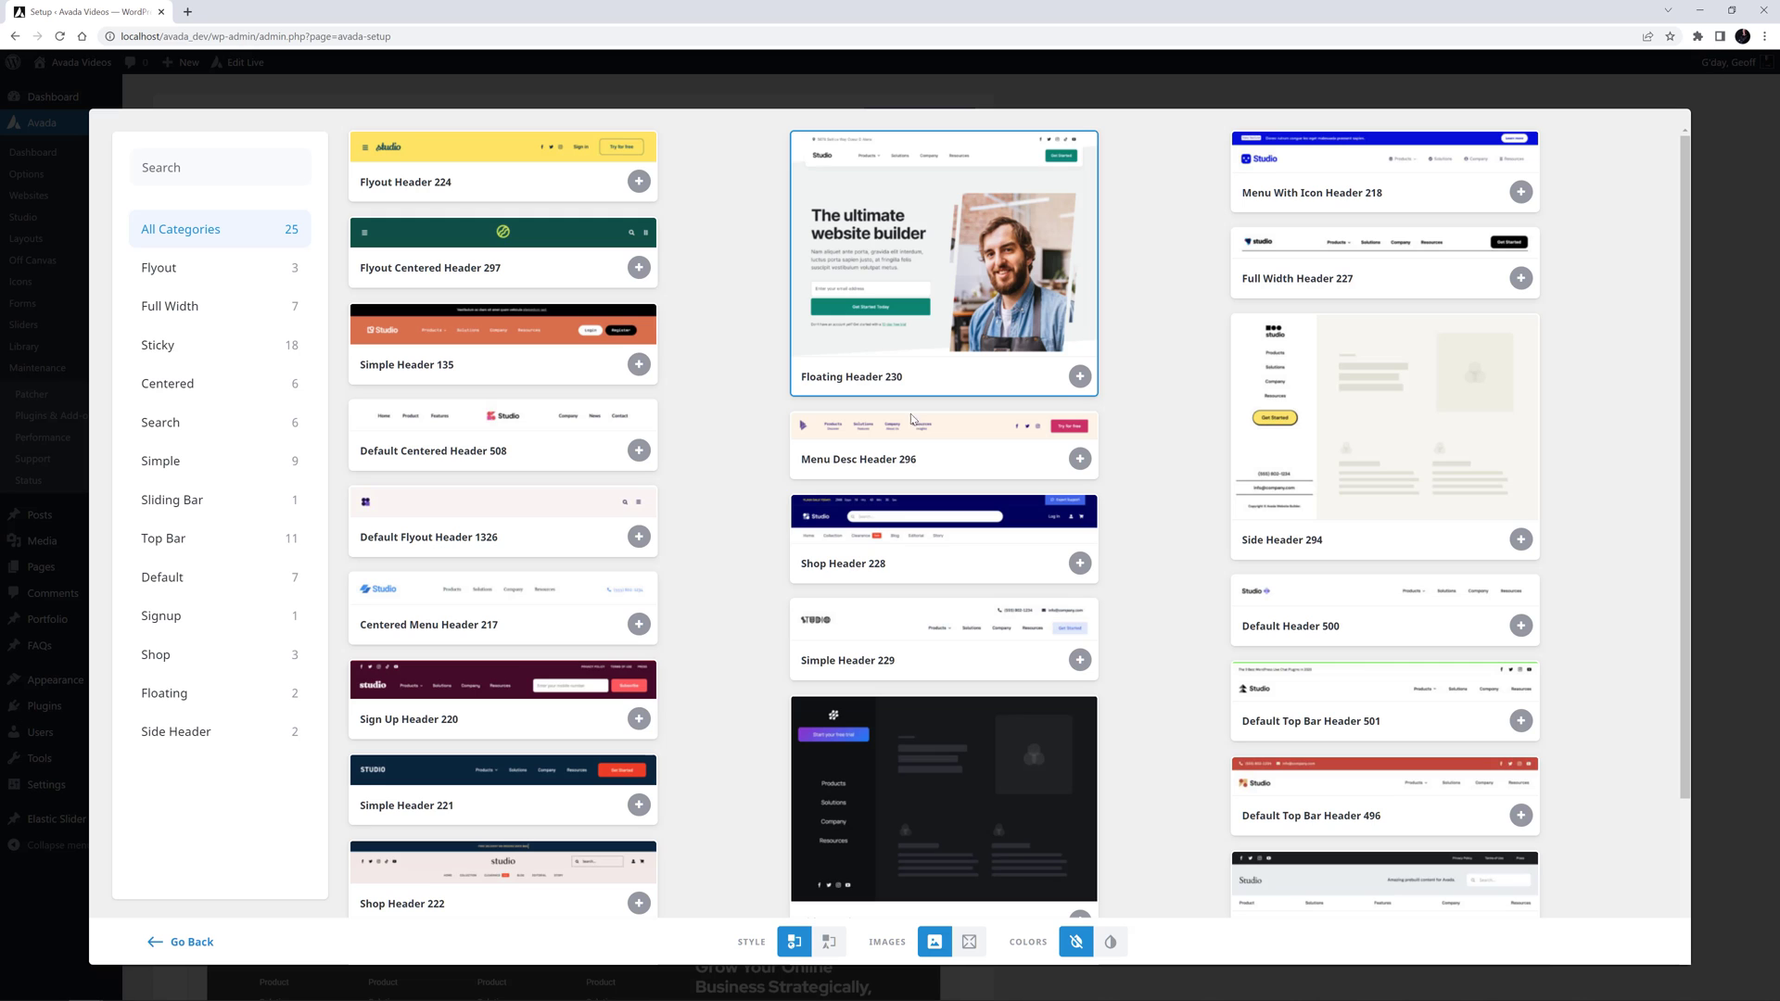
{"action": "left_click", "coordinate": [639, 366]}
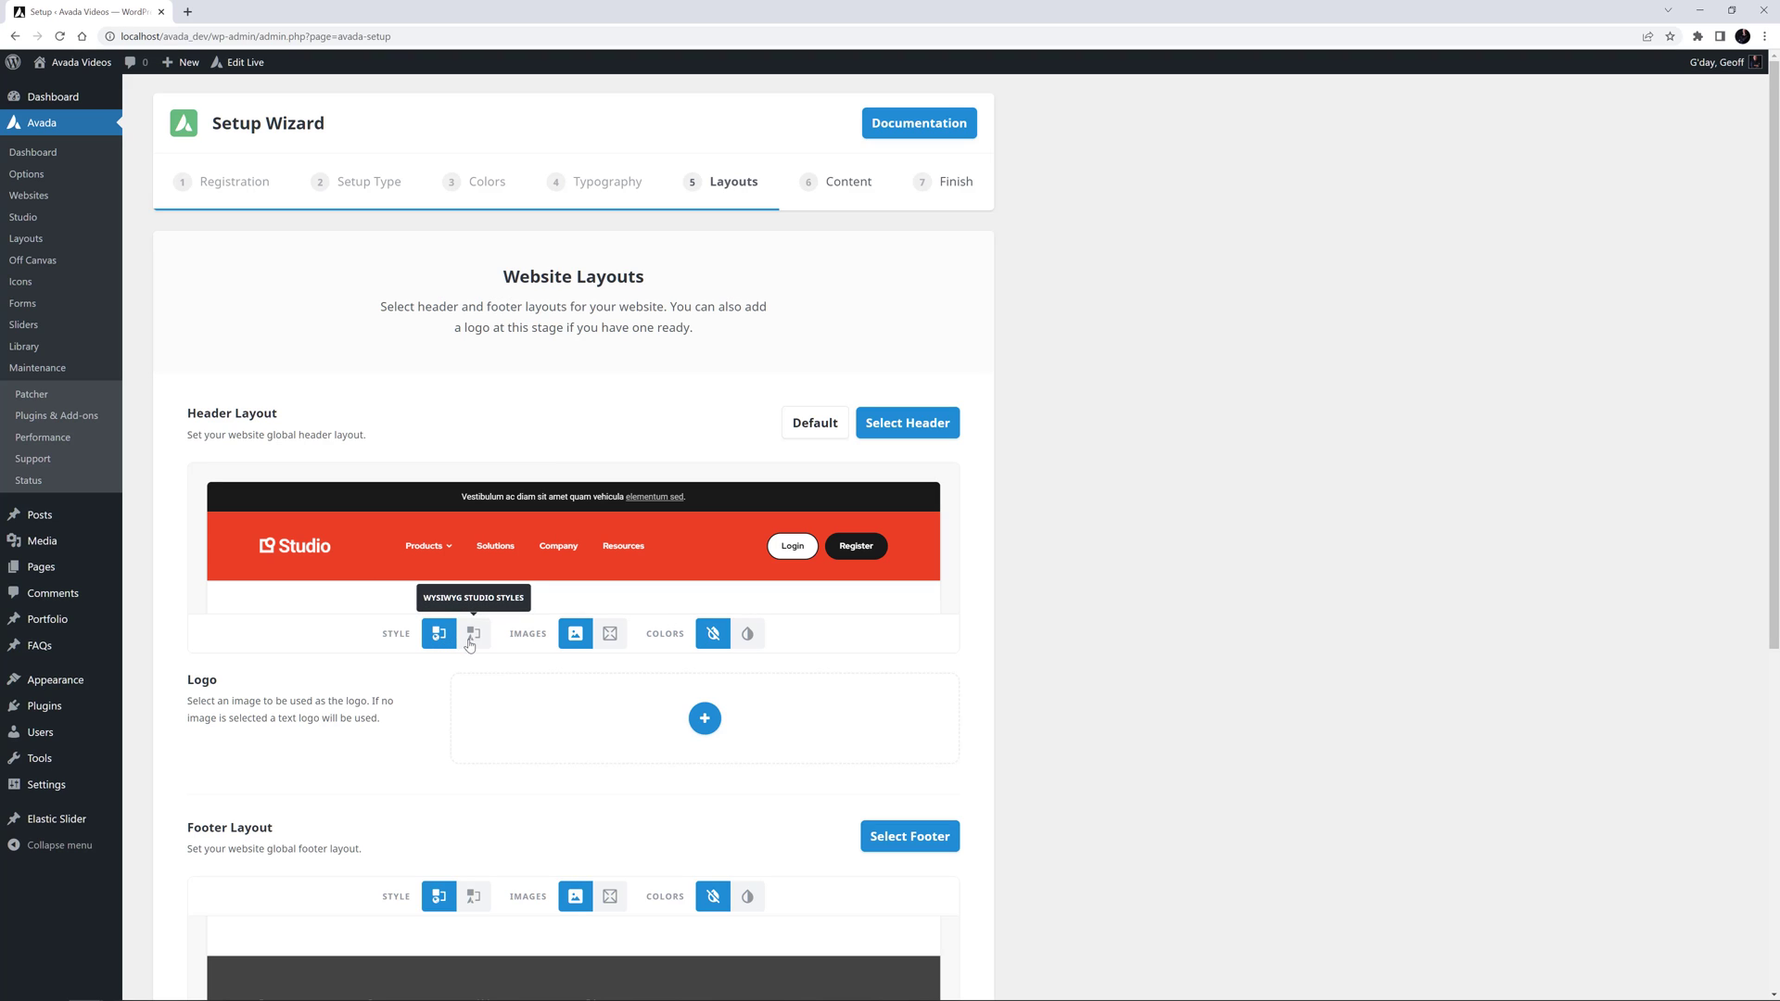
{"action": "left_click", "coordinate": [748, 638]}
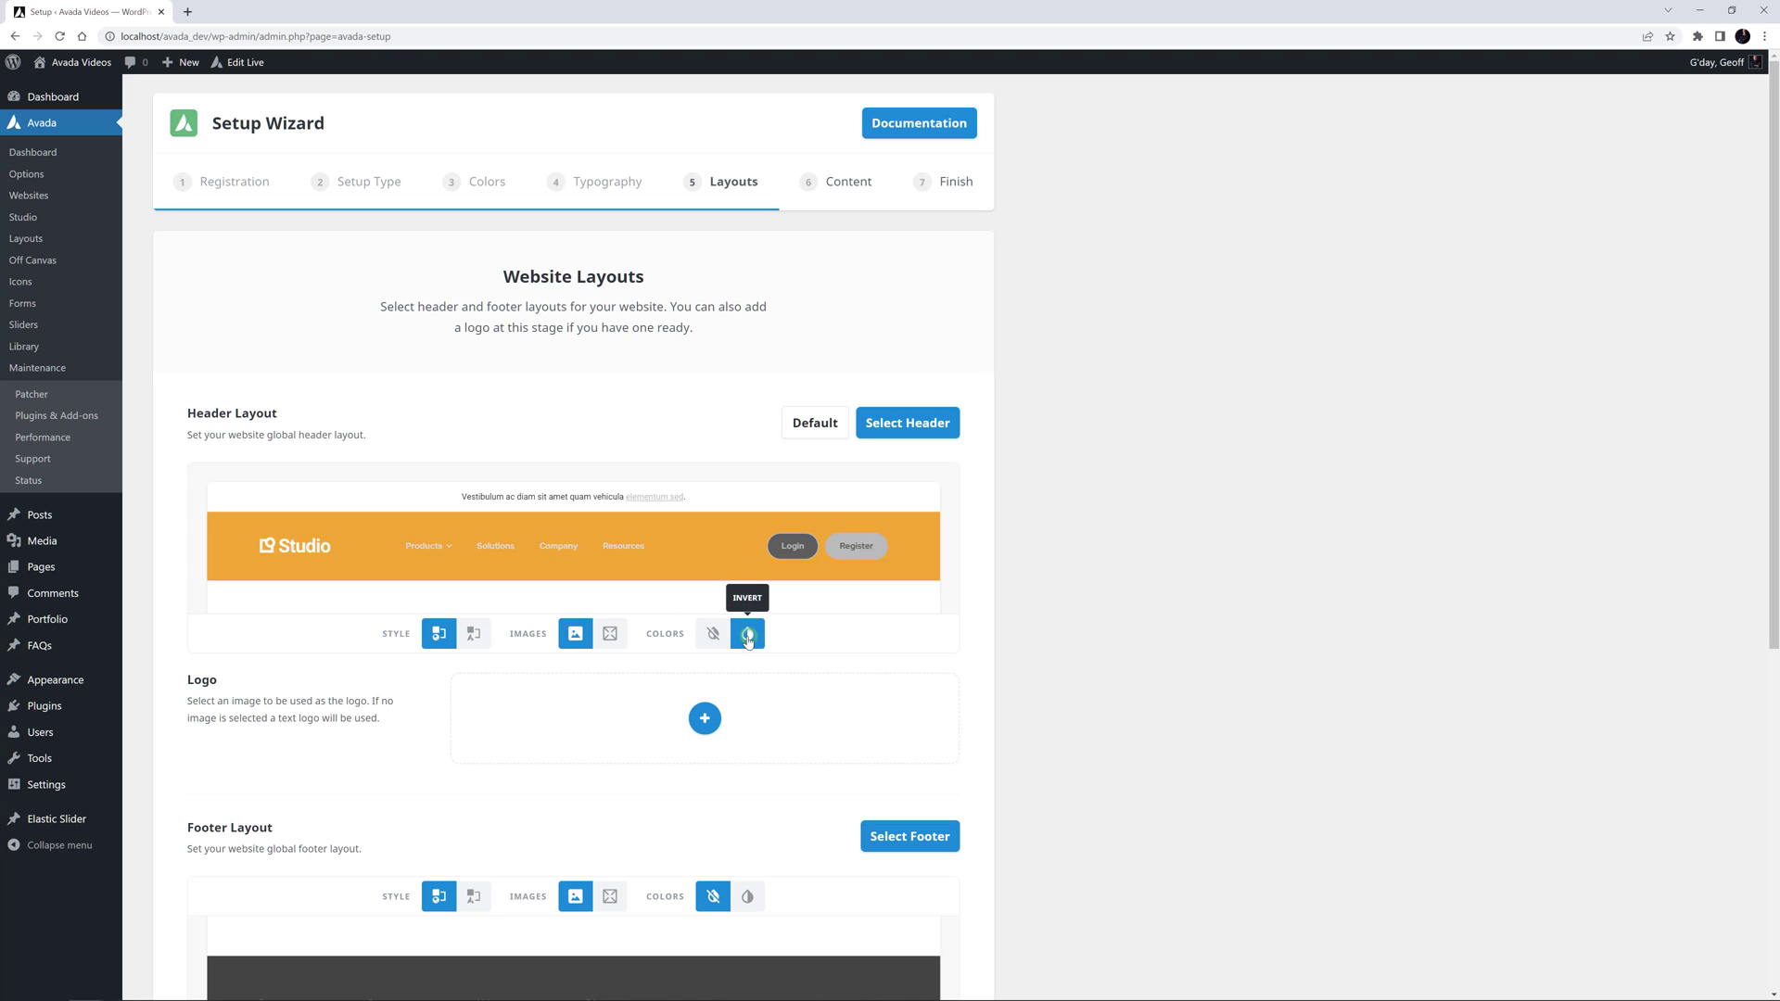
{"action": "left_click", "coordinate": [716, 637]}
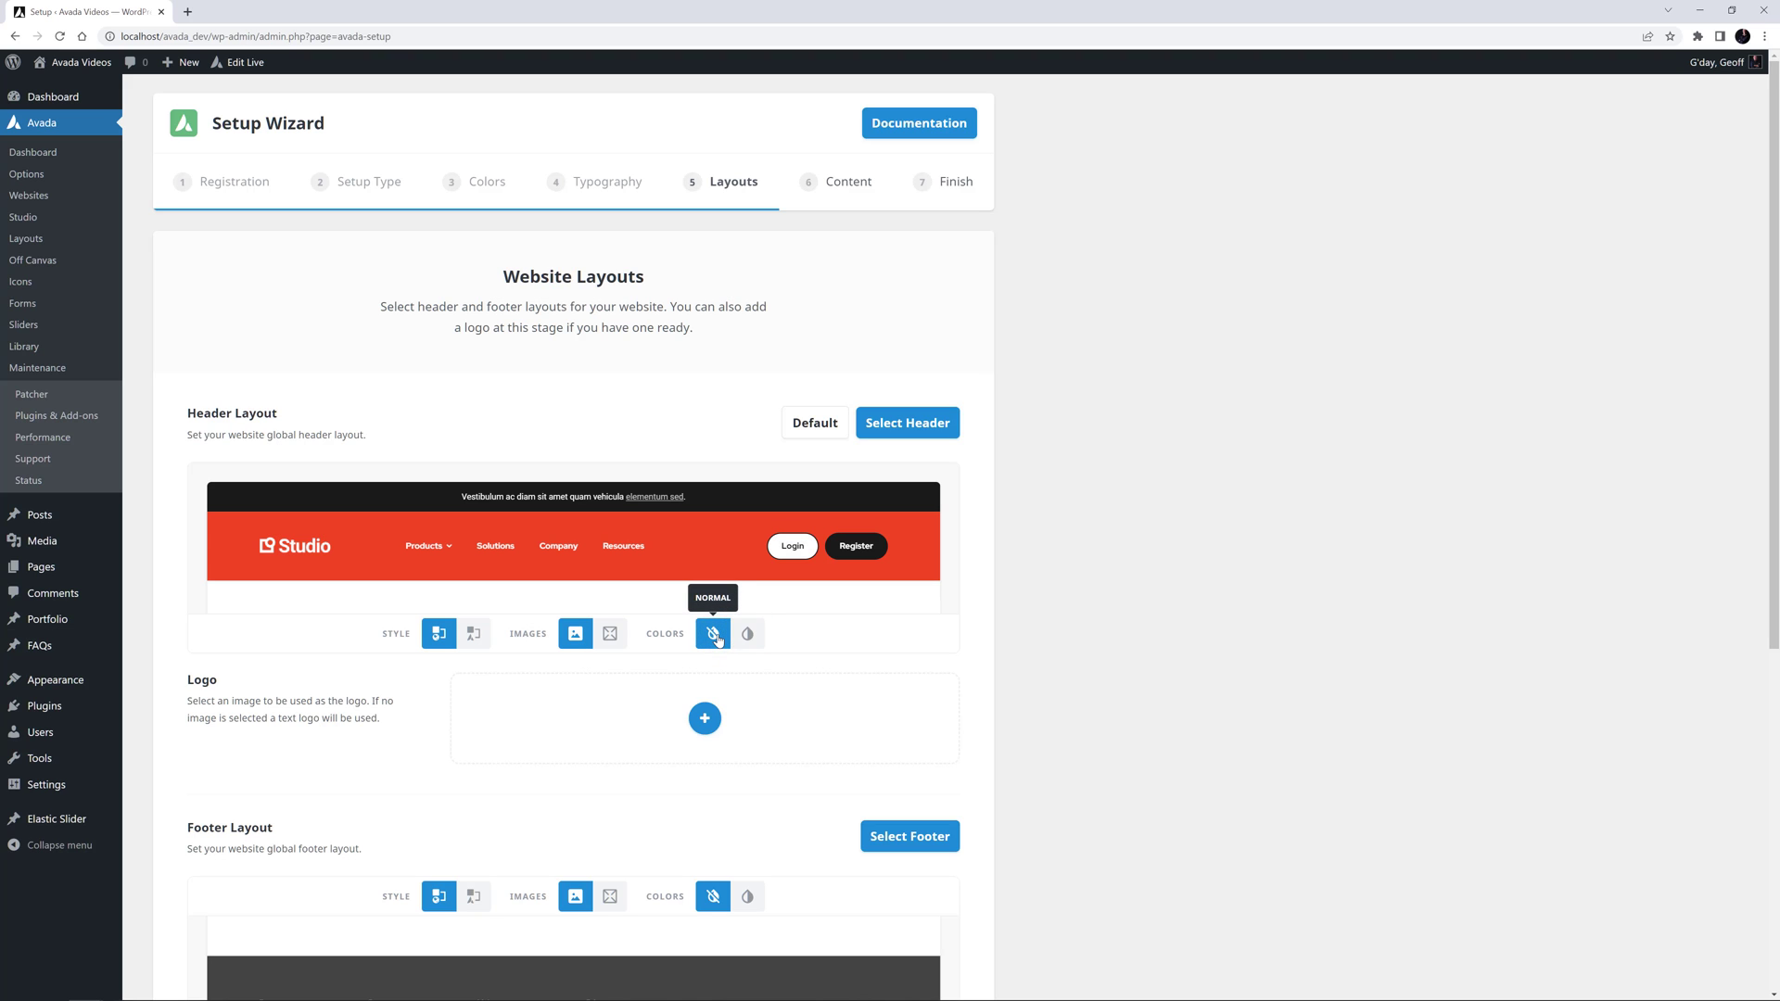
Reset the header to the default white Studio layout and continue to the Content step.
{"action": "left_click", "coordinate": [813, 425]}
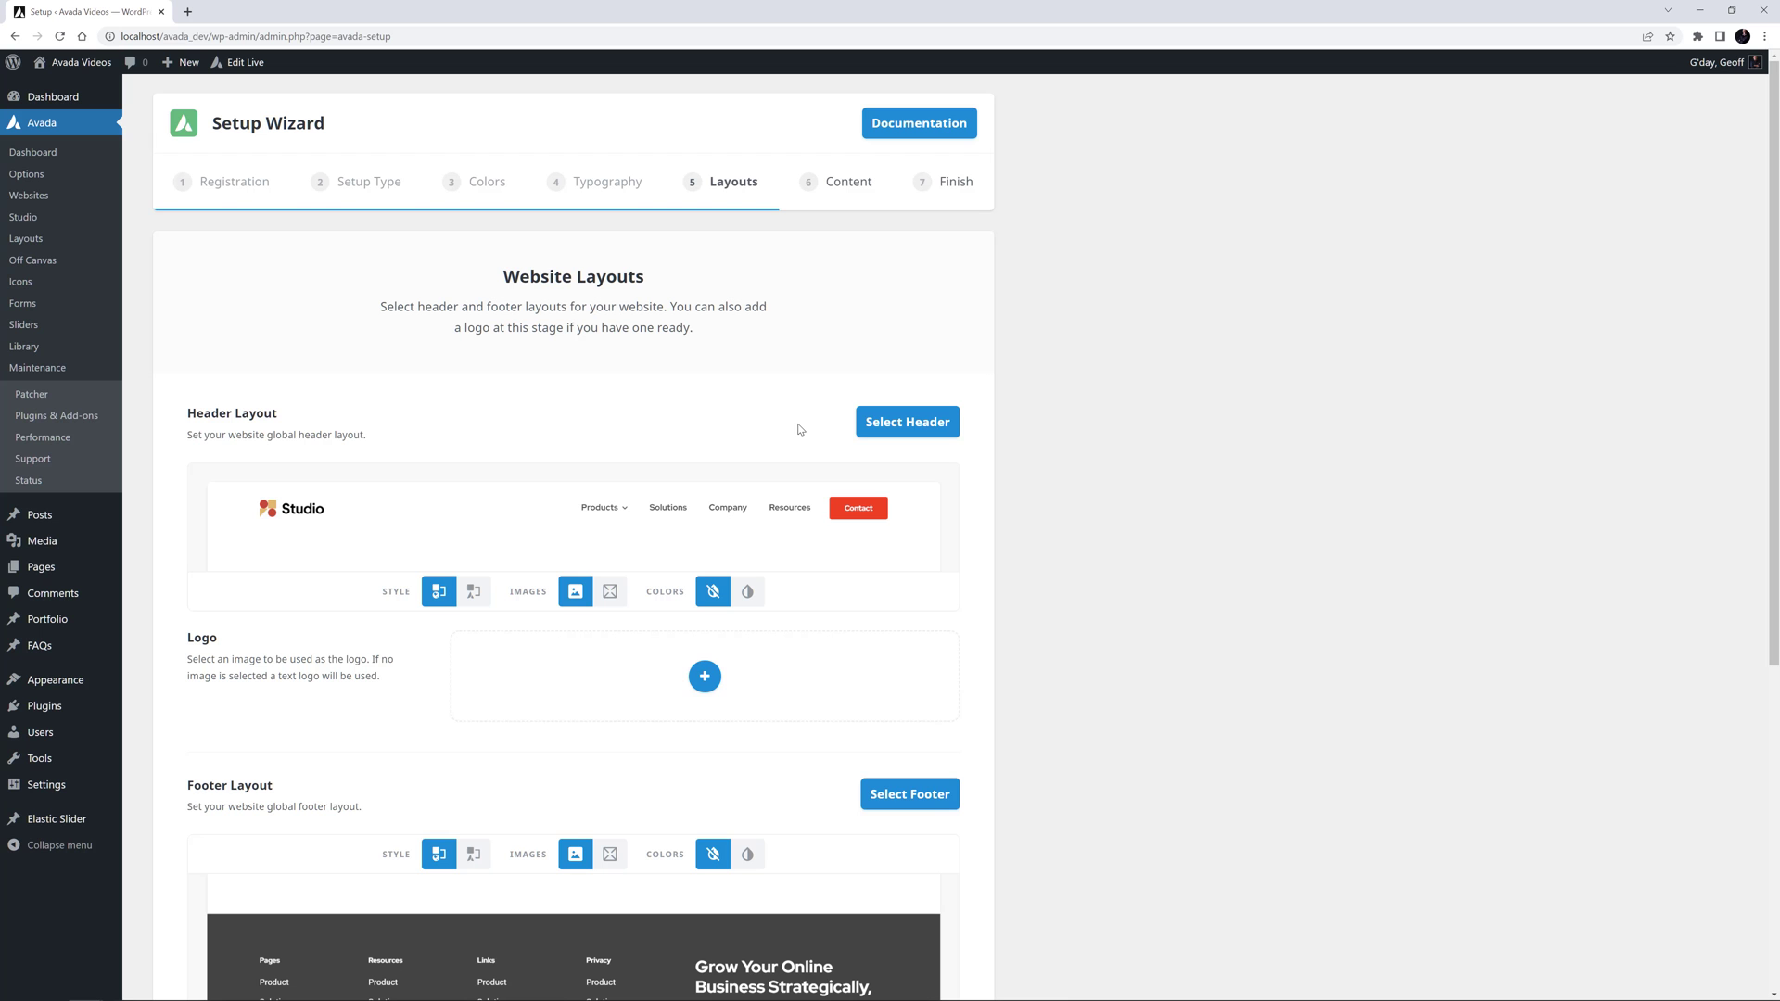
{"action": "scroll", "coordinate": [800, 431], "scroll_direction": "down", "scroll_amount": 2}
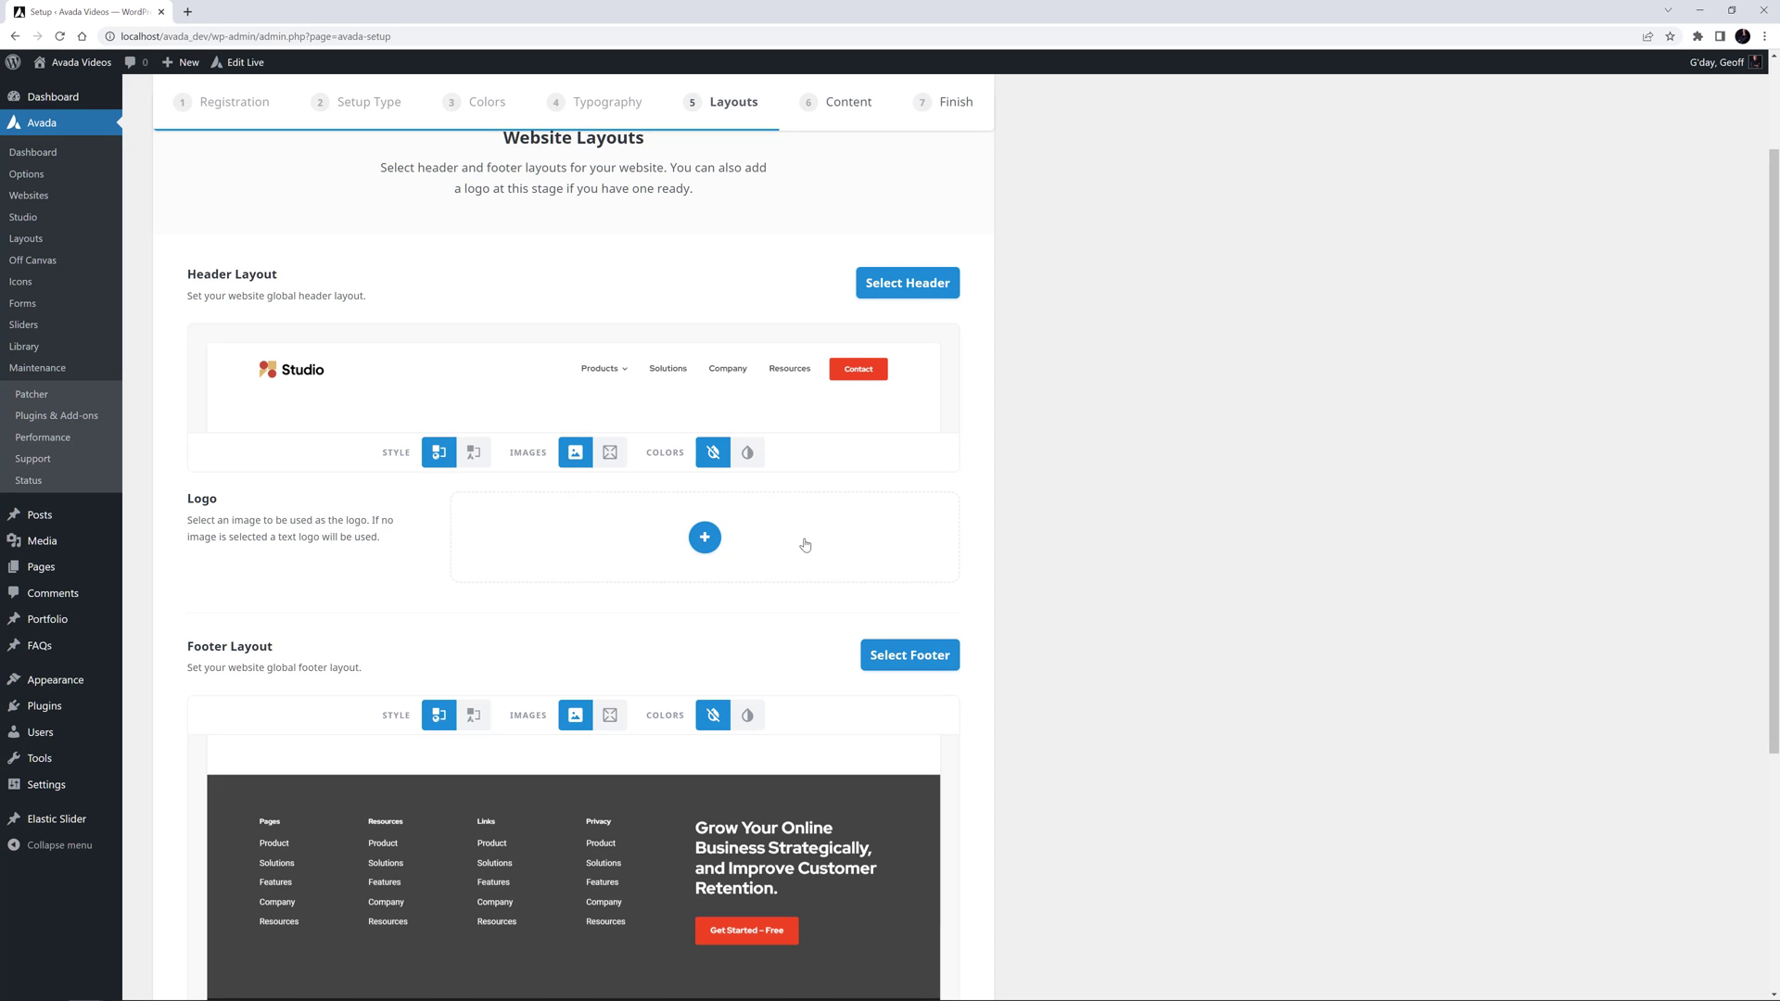
{"action": "scroll", "coordinate": [816, 482], "scroll_direction": "down", "scroll_amount": 3}
{"action": "left_click", "coordinate": [903, 911]}
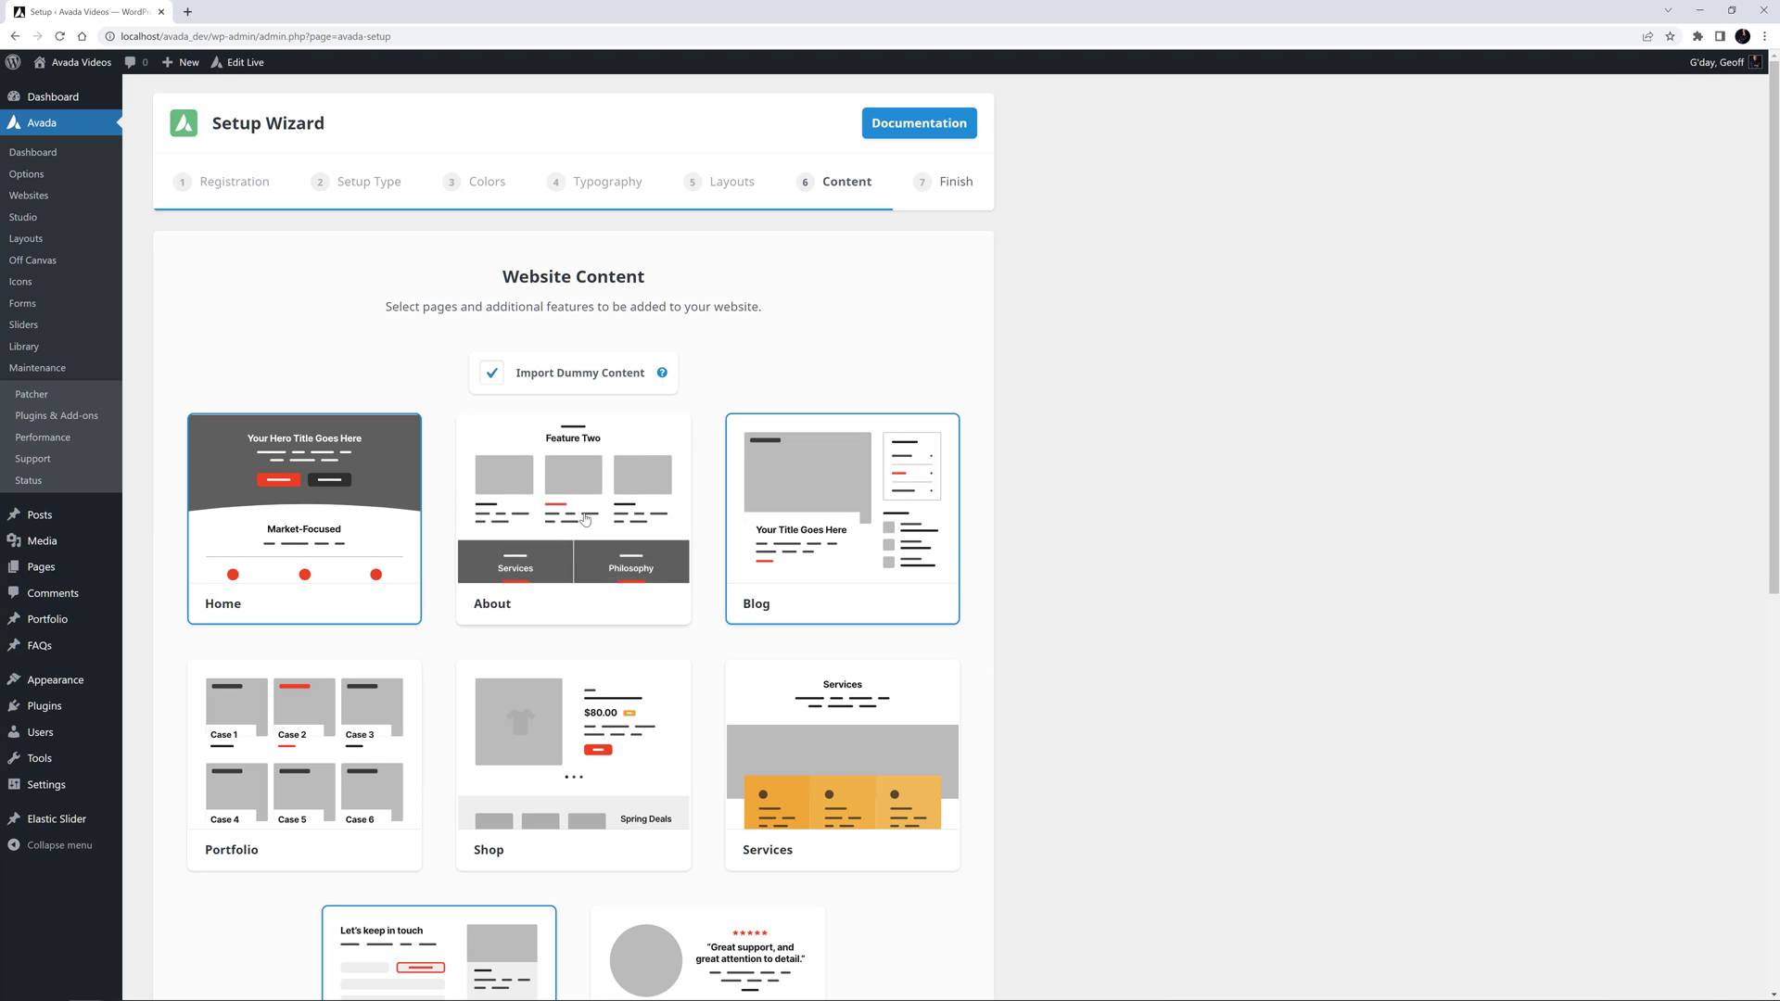
Leave the About page unselected and rename the Blog page card to 'News'.
{"action": "left_click", "coordinate": [585, 518]}
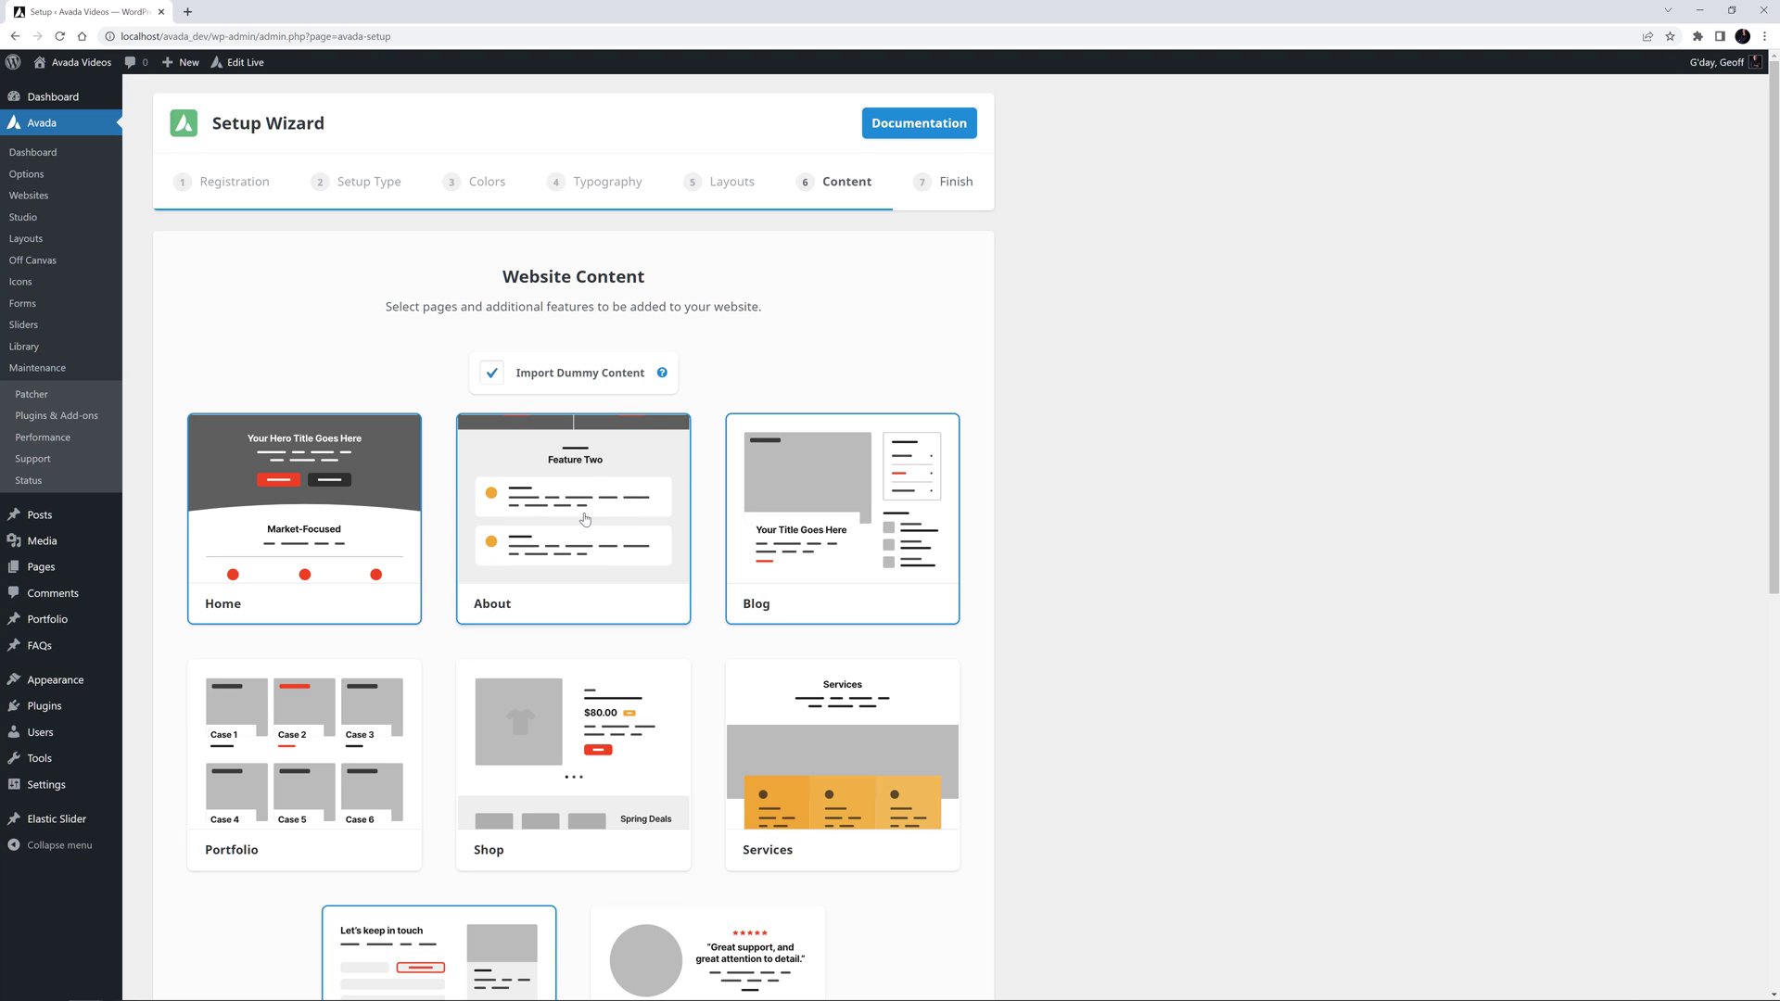
{"action": "left_click", "coordinate": [586, 519]}
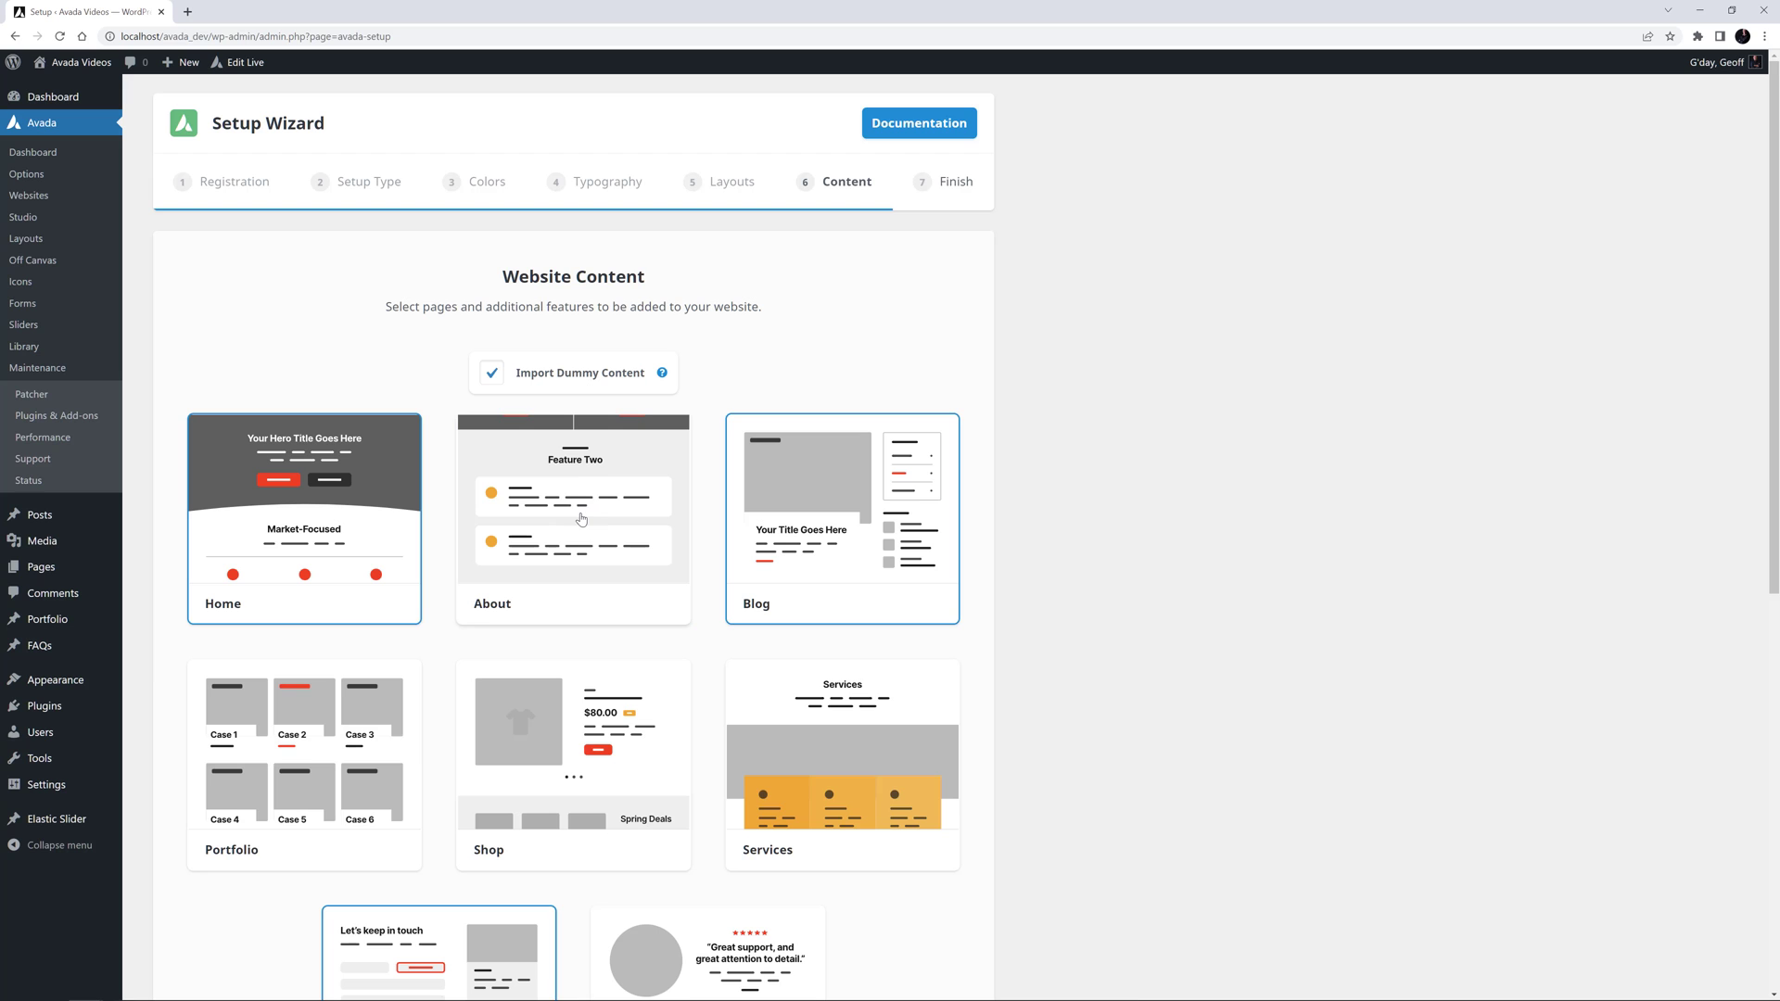
{"action": "scroll", "coordinate": [578, 524], "scroll_direction": "down", "scroll_amount": 1}
{"action": "scroll", "coordinate": [578, 524], "scroll_direction": "down", "scroll_amount": 1}
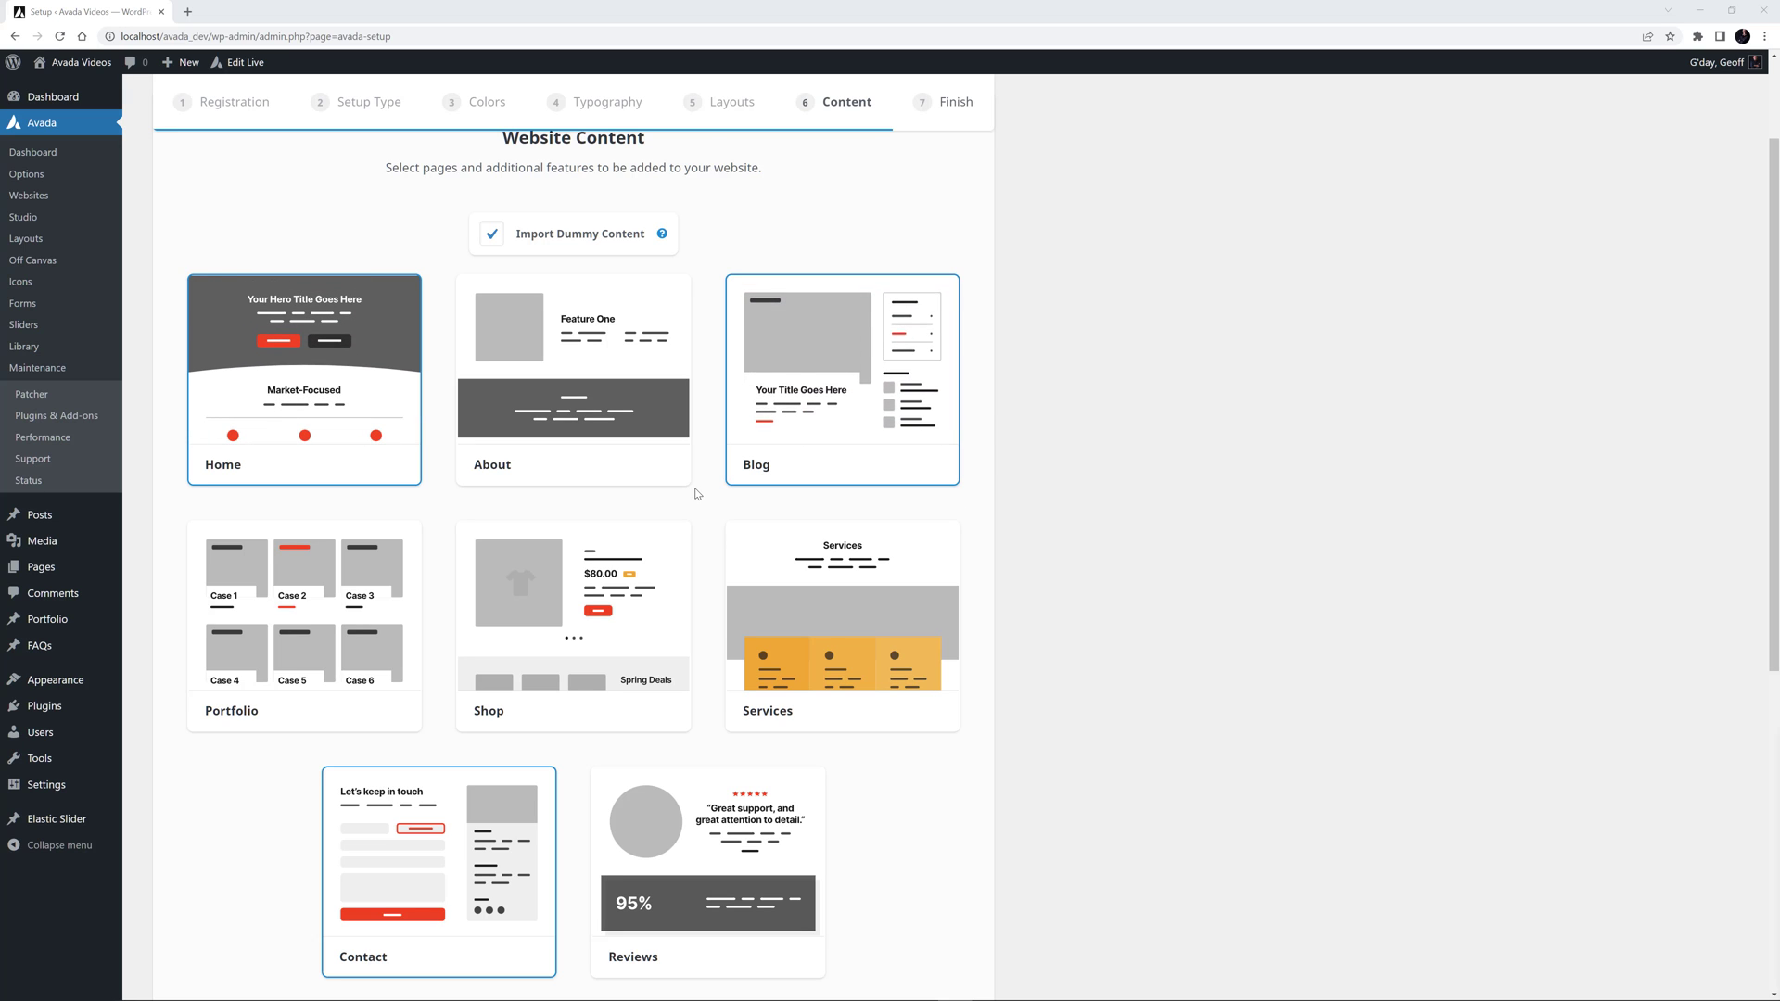
{"action": "left_click", "coordinate": [746, 465]}
{"action": "type", "text": "N"}
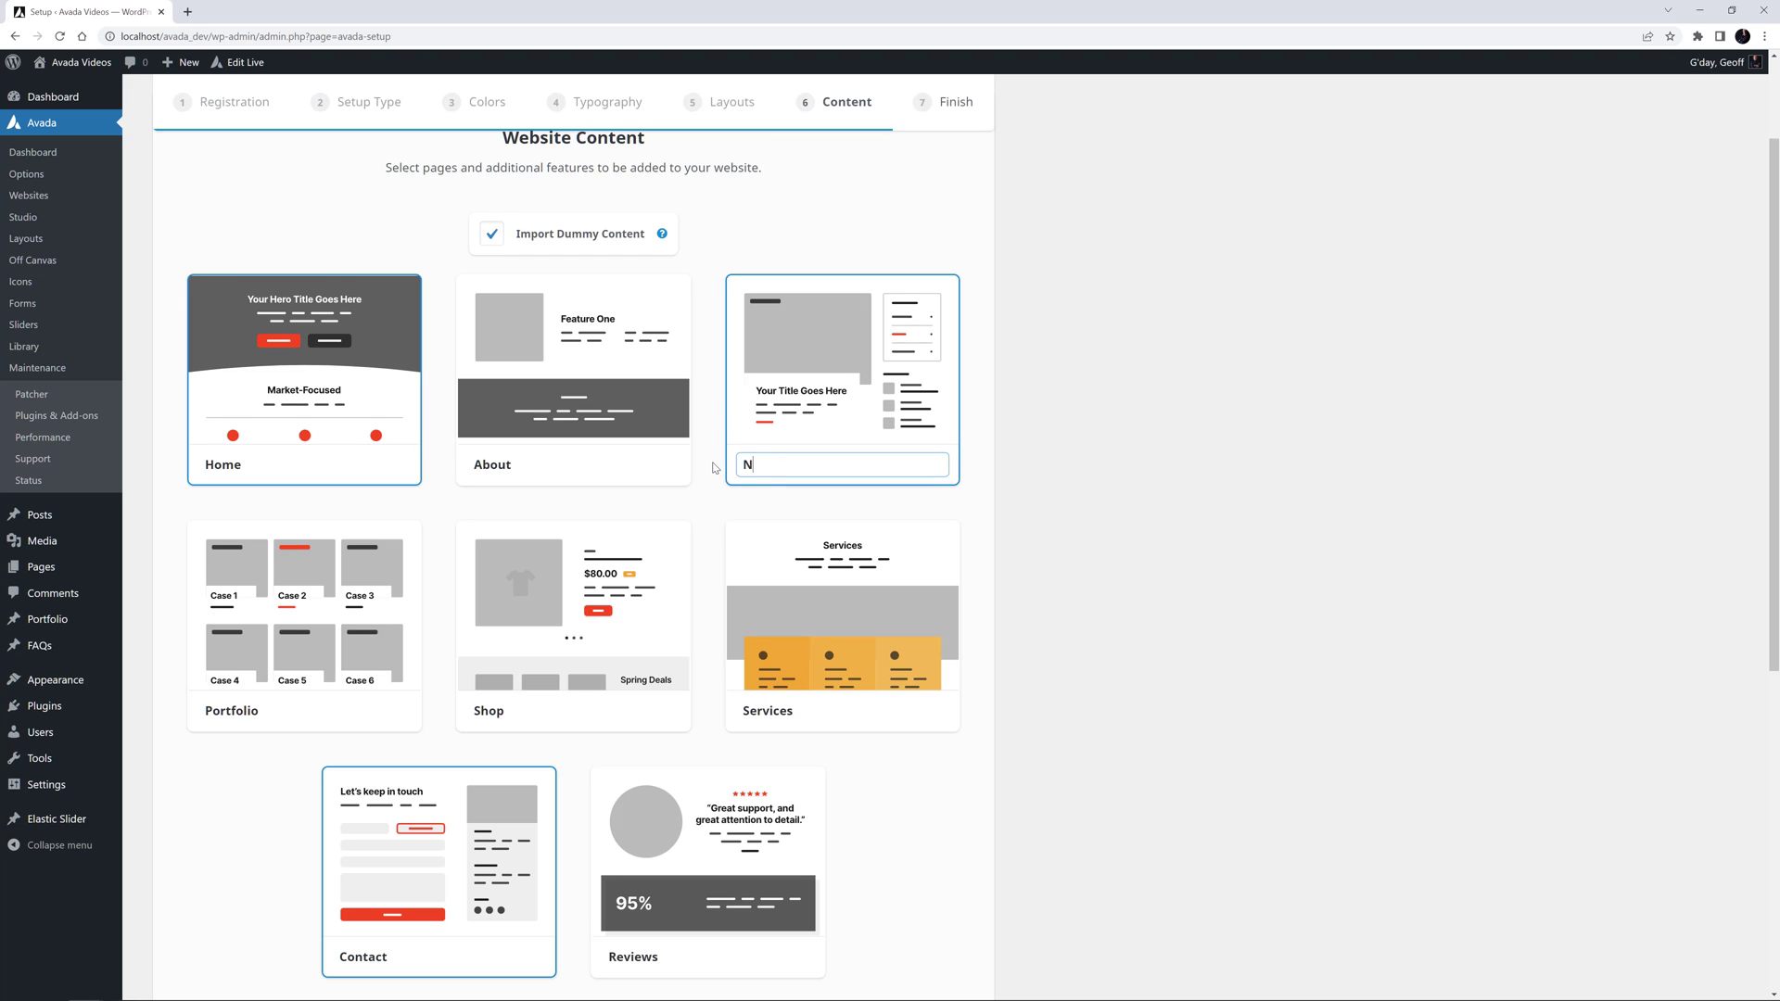
{"action": "type", "text": "ews"}
{"action": "left_click", "coordinate": [711, 489]}
Add the About, Portfolio, Shop, Services and Reviews pages to the site content.
{"action": "left_click", "coordinate": [487, 459]}
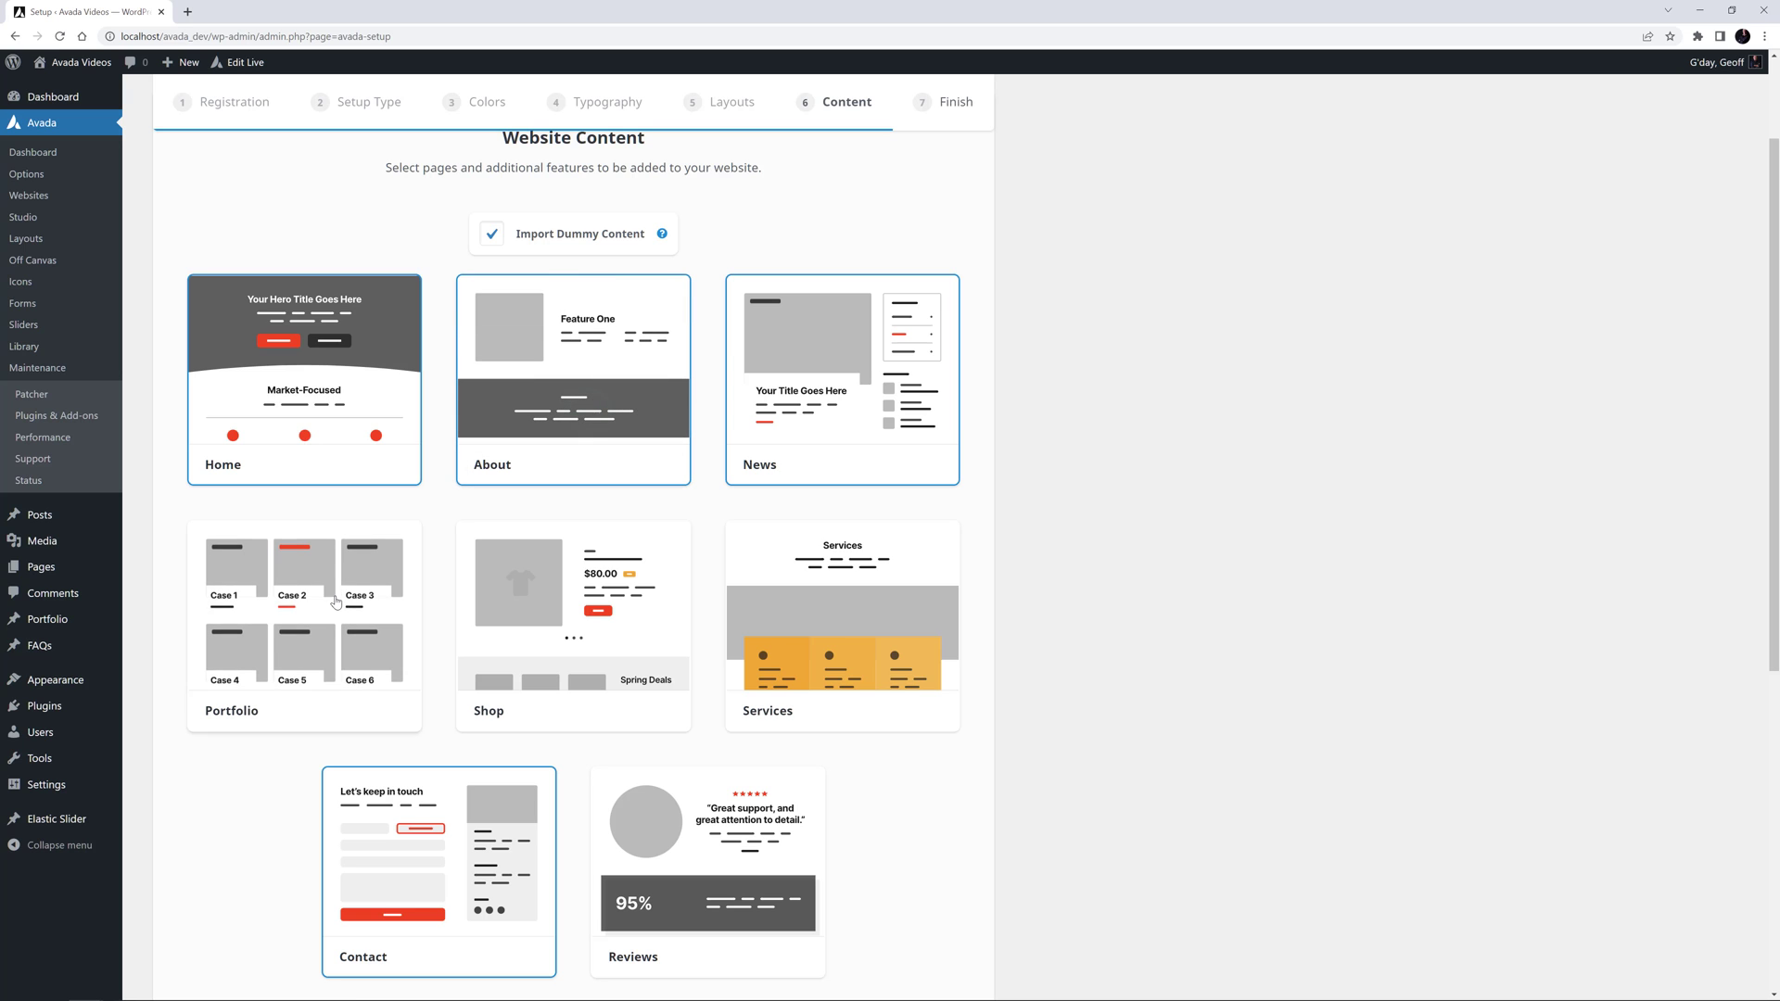
{"action": "left_click", "coordinate": [335, 597]}
{"action": "left_click", "coordinate": [473, 607]}
{"action": "left_click", "coordinate": [788, 649]}
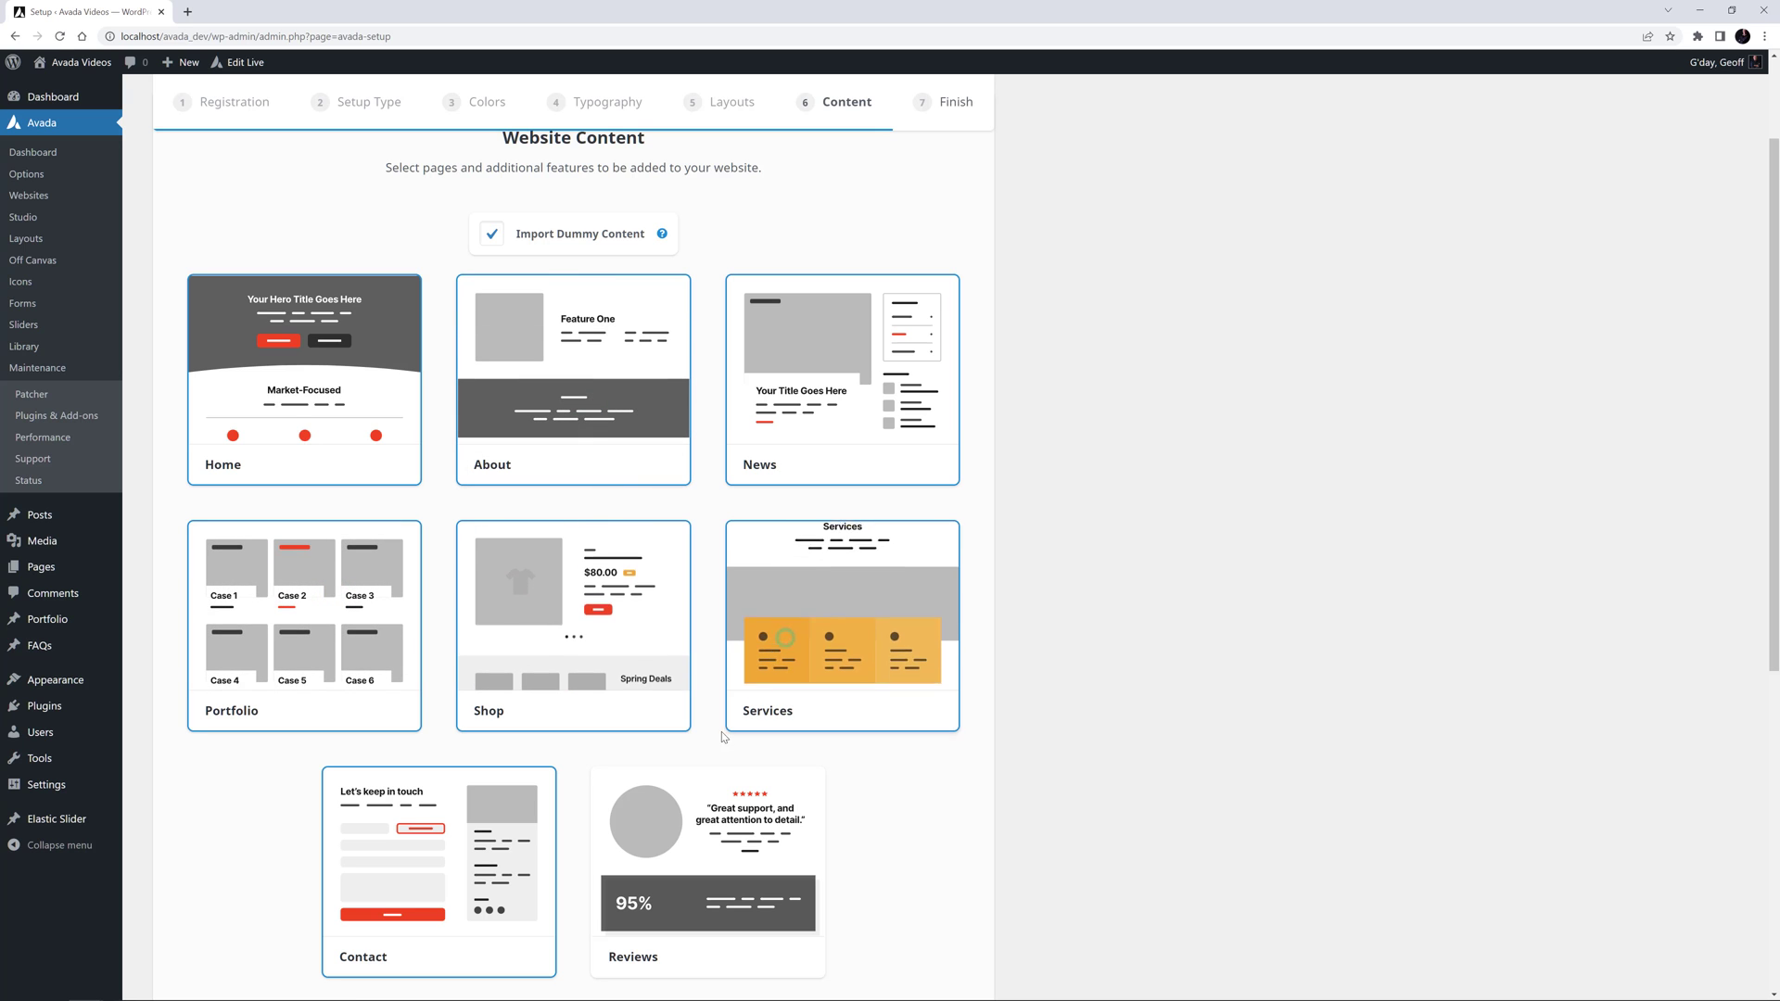
{"action": "left_click", "coordinate": [701, 799]}
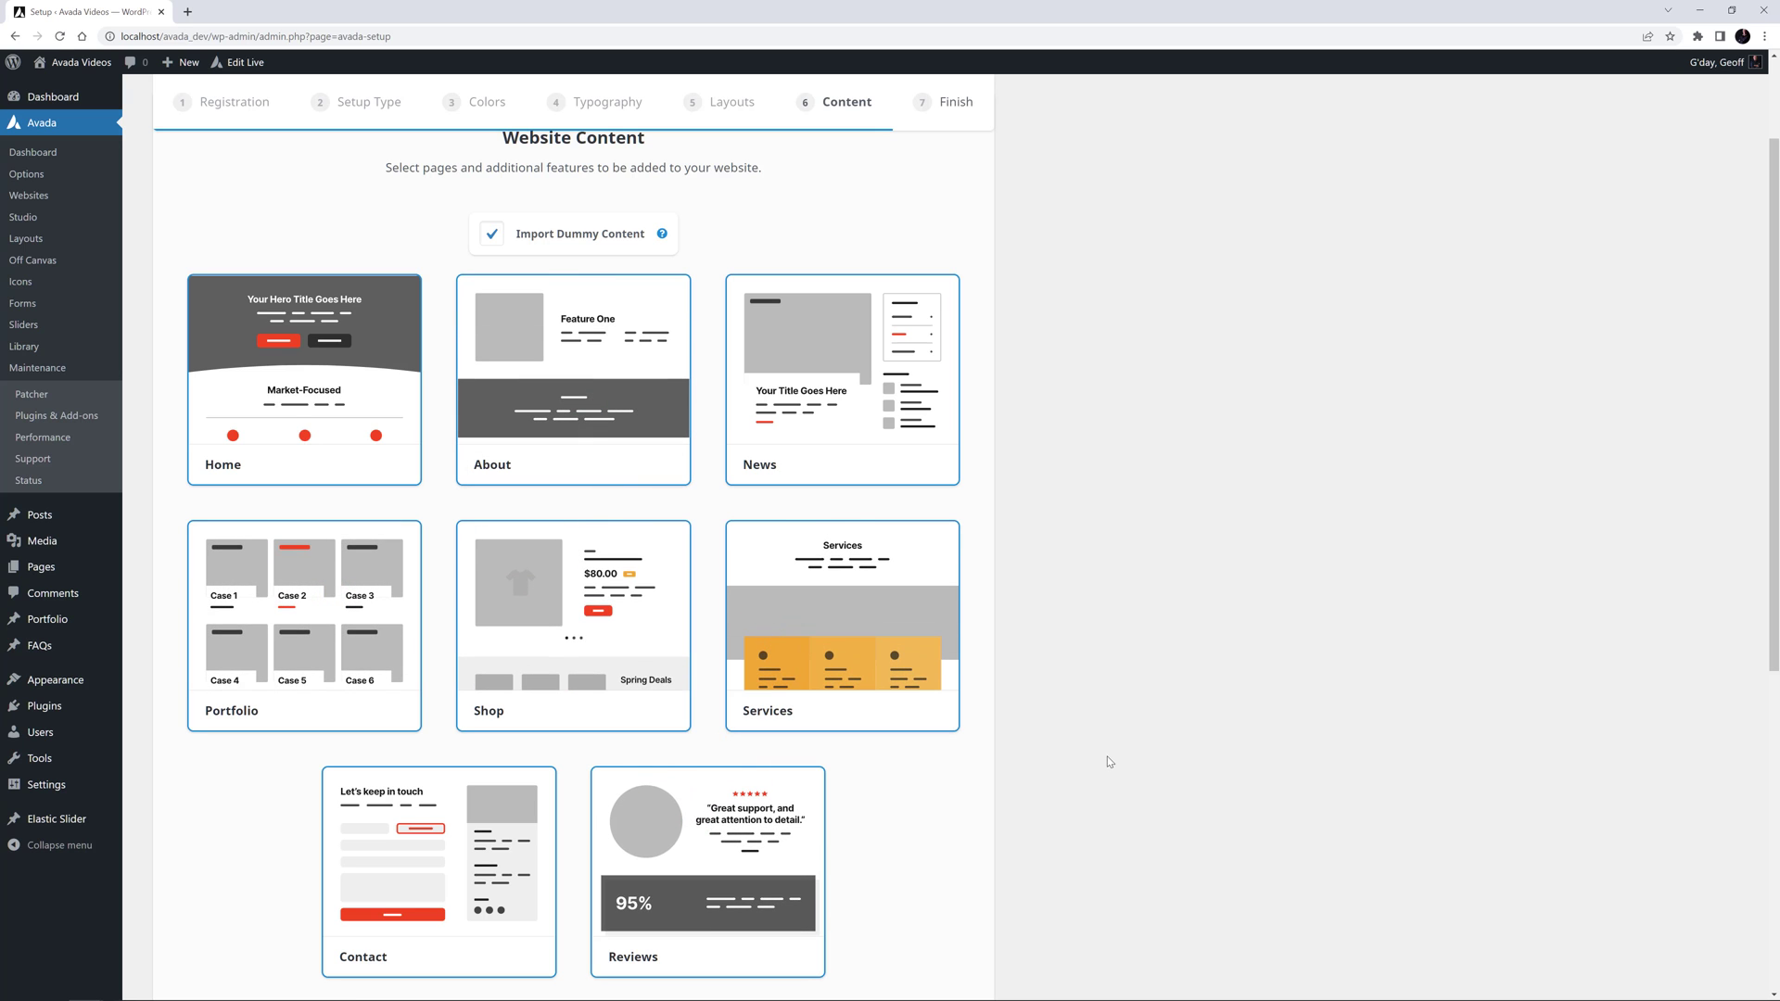
Activate the Custom Branding and Media Management features and continue to the Finish step.
{"action": "left_click", "coordinate": [663, 234]}
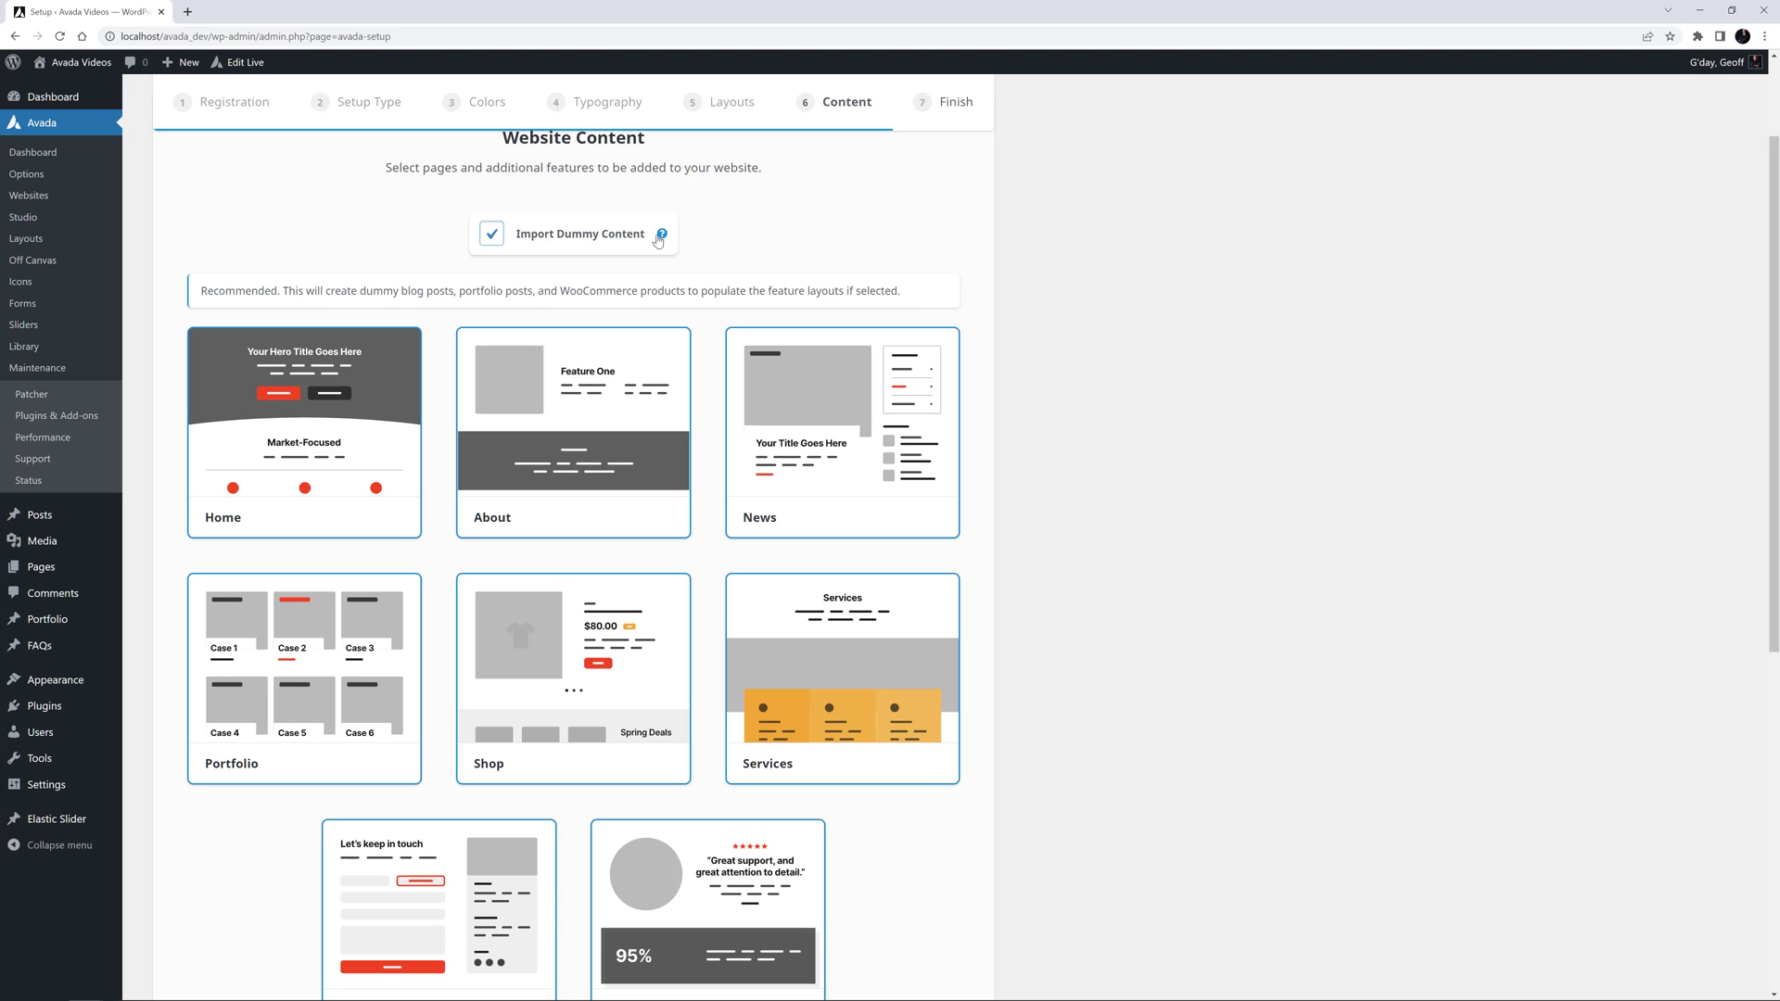
{"action": "scroll", "coordinate": [653, 325], "scroll_direction": "down", "scroll_amount": 5}
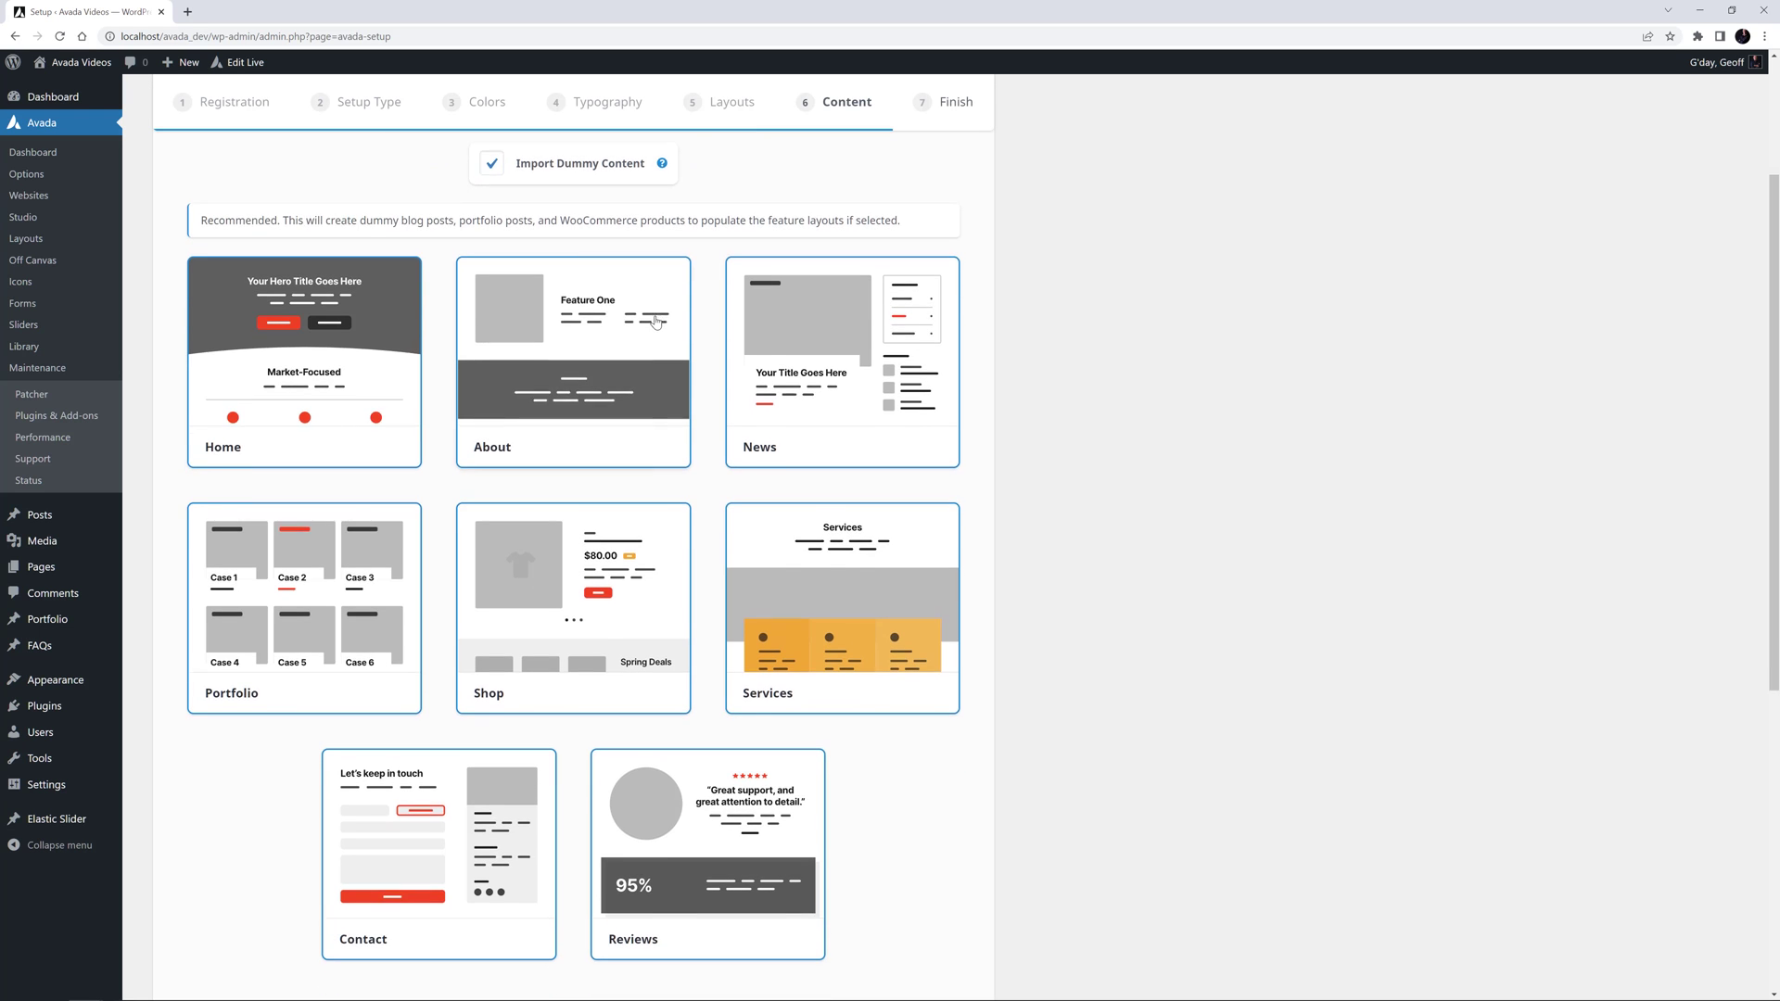
{"action": "scroll", "coordinate": [653, 325], "scroll_direction": "down", "scroll_amount": 1}
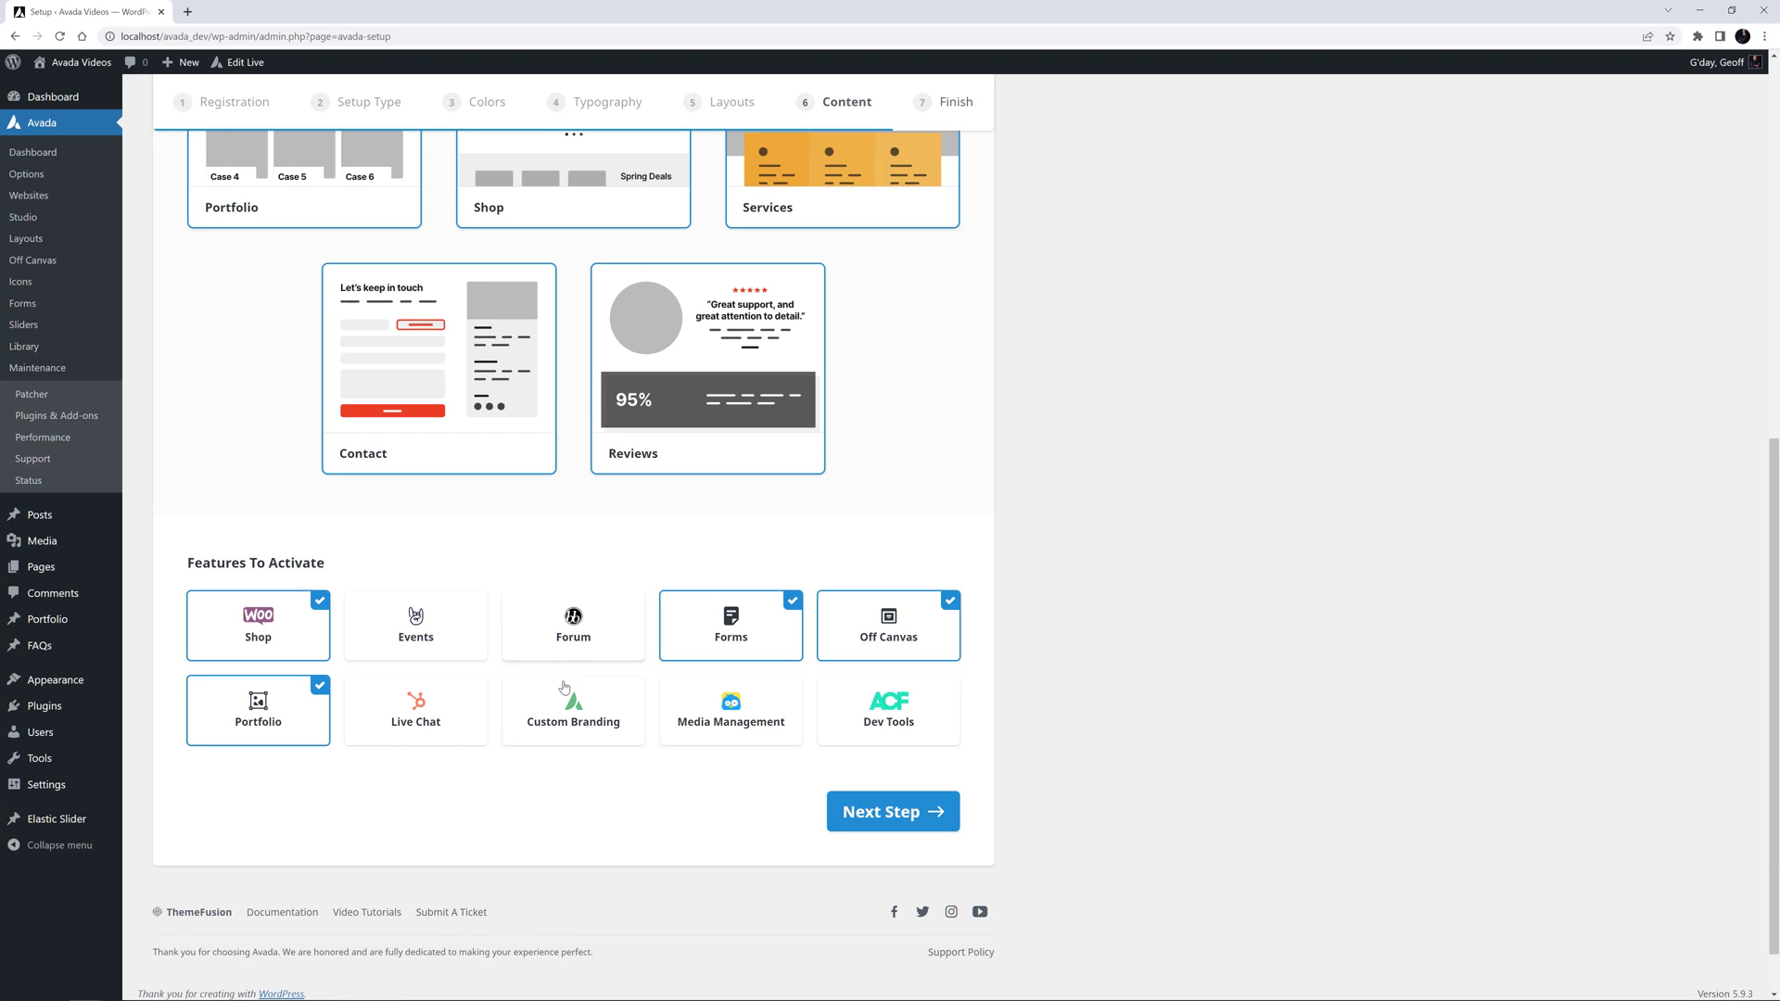
{"action": "left_click", "coordinate": [560, 709]}
{"action": "left_click", "coordinate": [729, 711]}
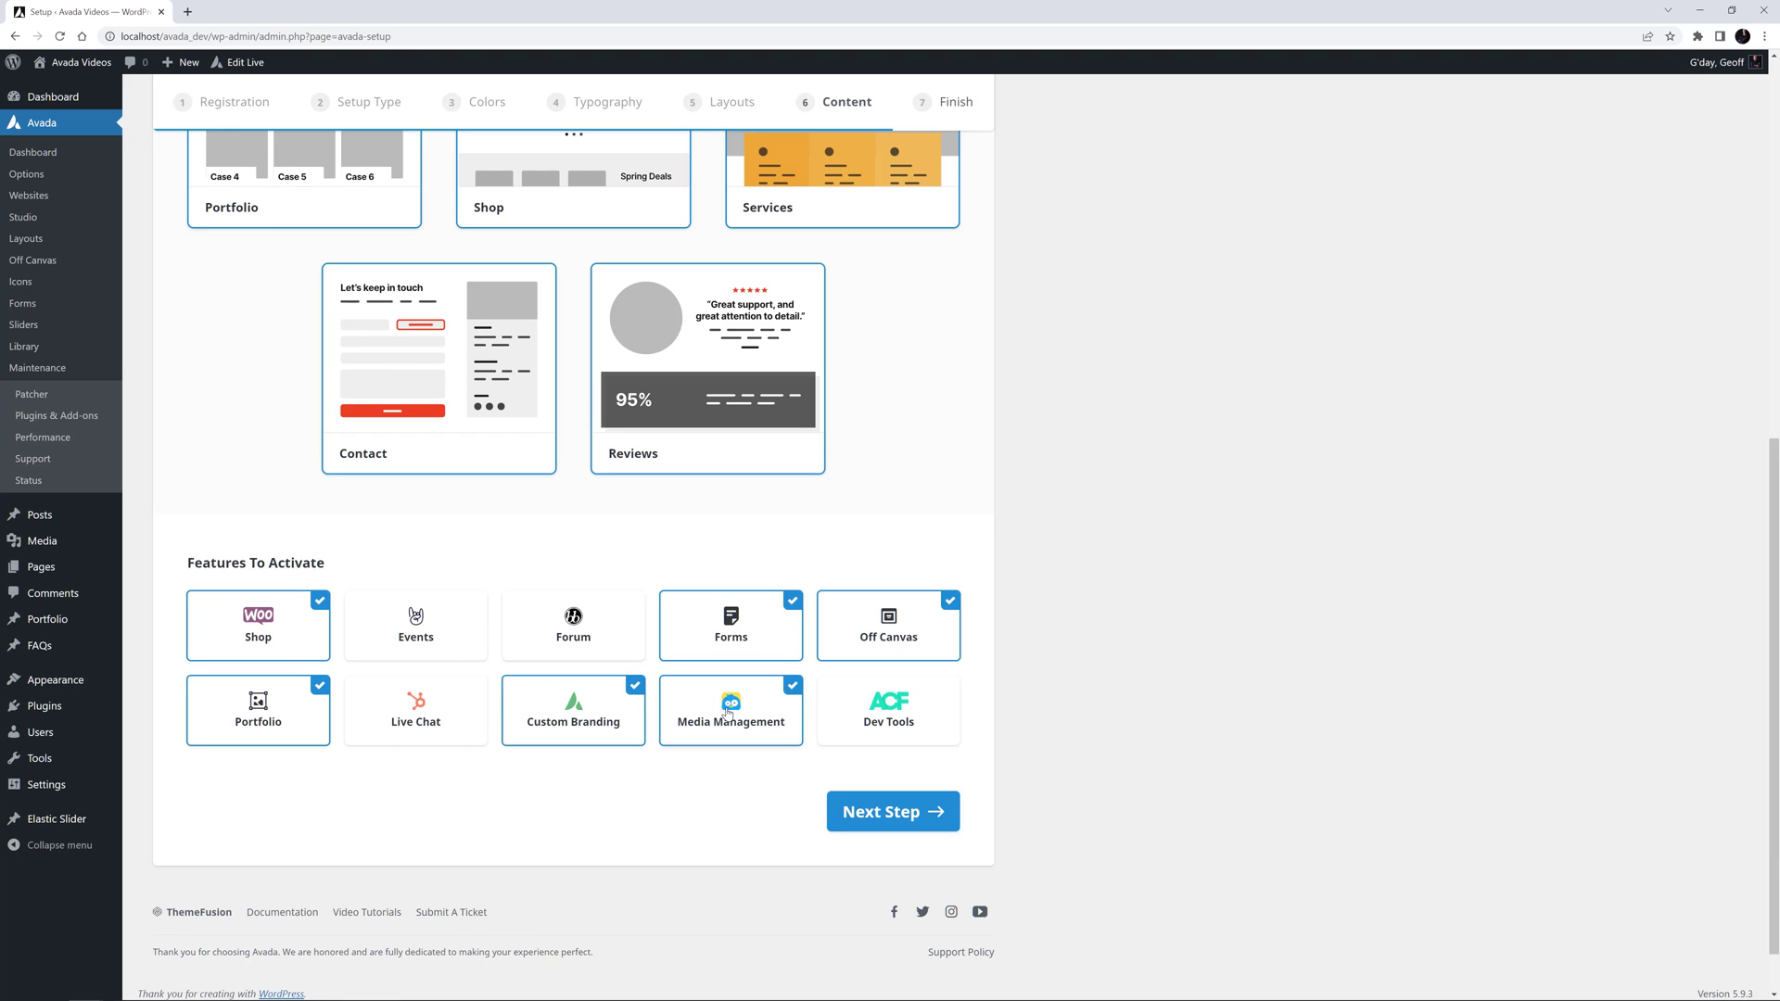
{"action": "left_click", "coordinate": [878, 813]}
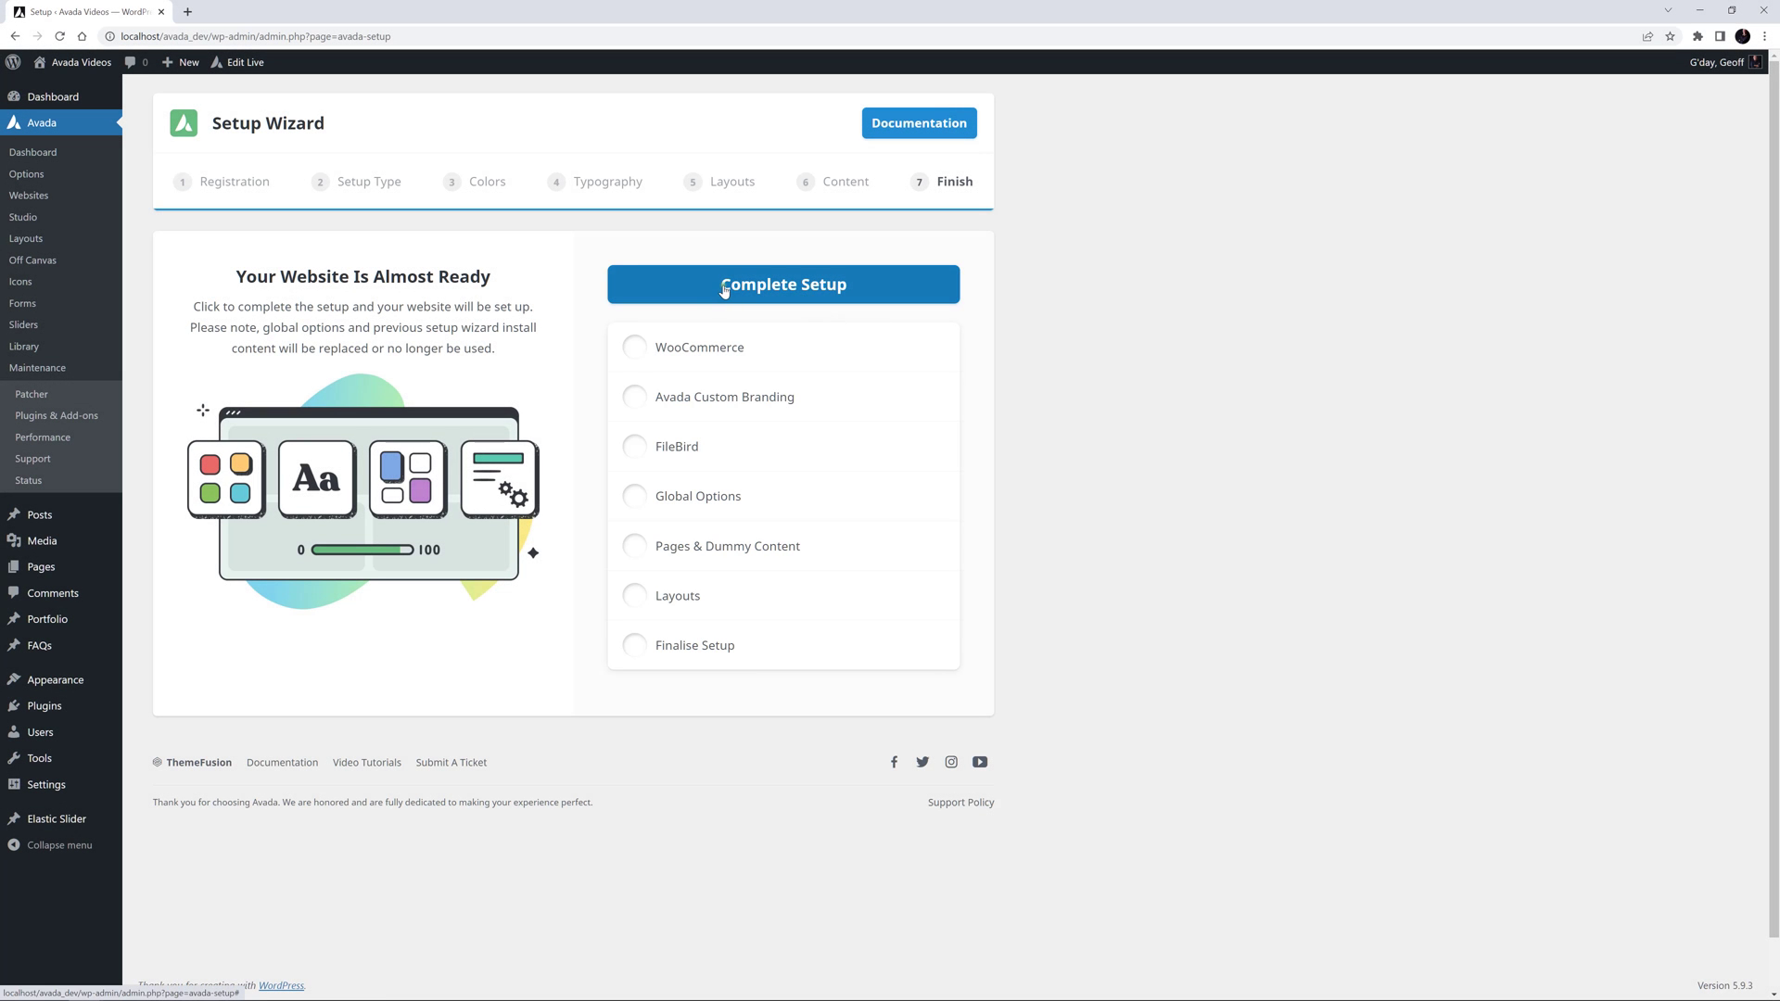
Complete Setup to install the chosen website, then visit the newly built site.
{"action": "left_click", "coordinate": [724, 290]}
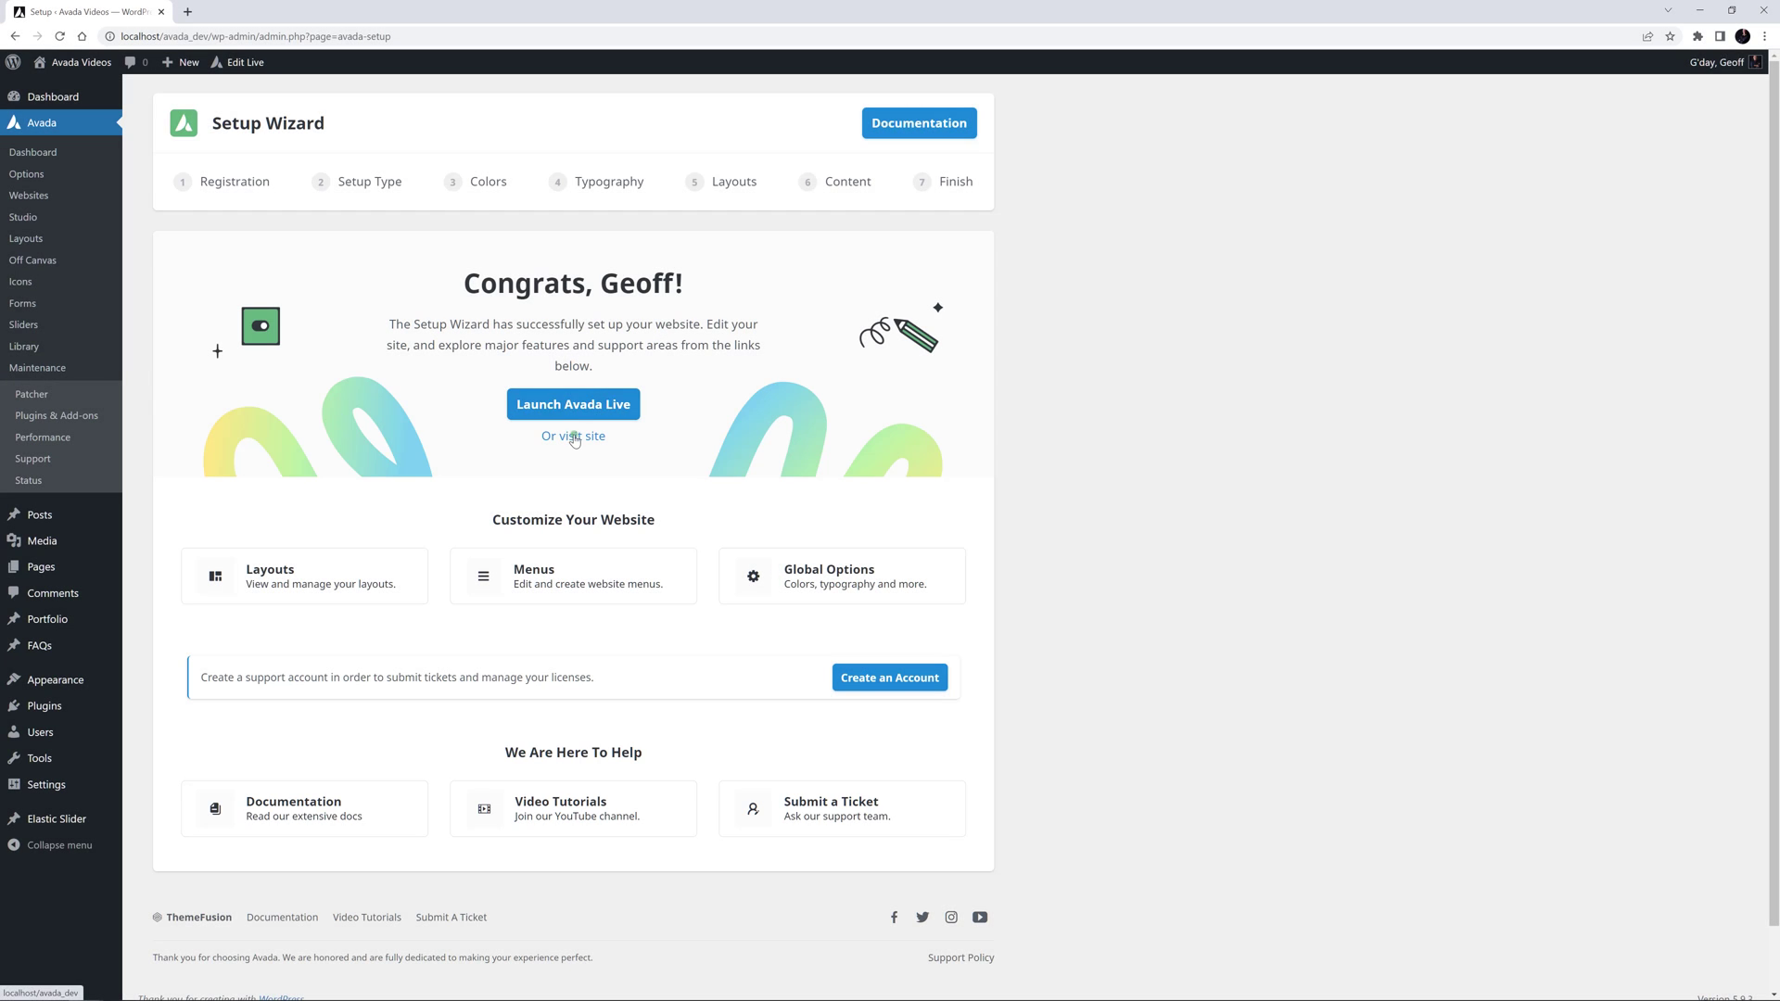
{"action": "left_click", "coordinate": [589, 438]}
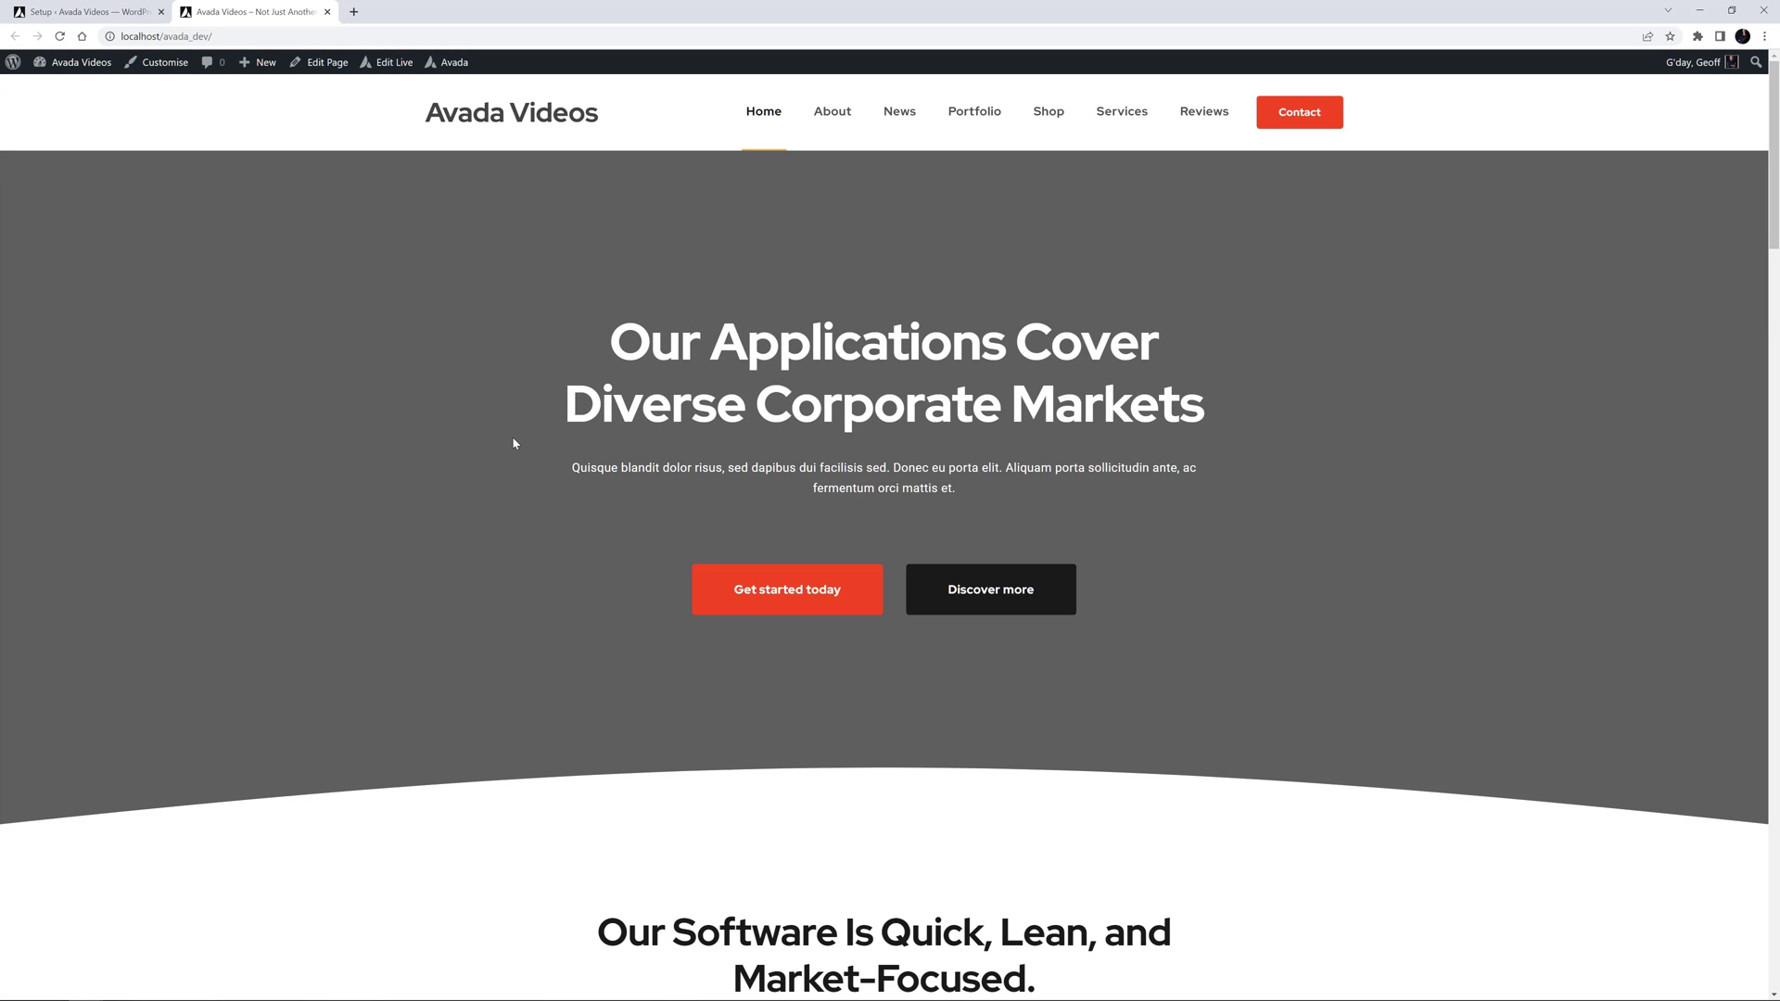
Scroll through the new home page's sections and back up to the top.
{"action": "scroll", "coordinate": [512, 449], "scroll_direction": "down", "scroll_amount": 8}
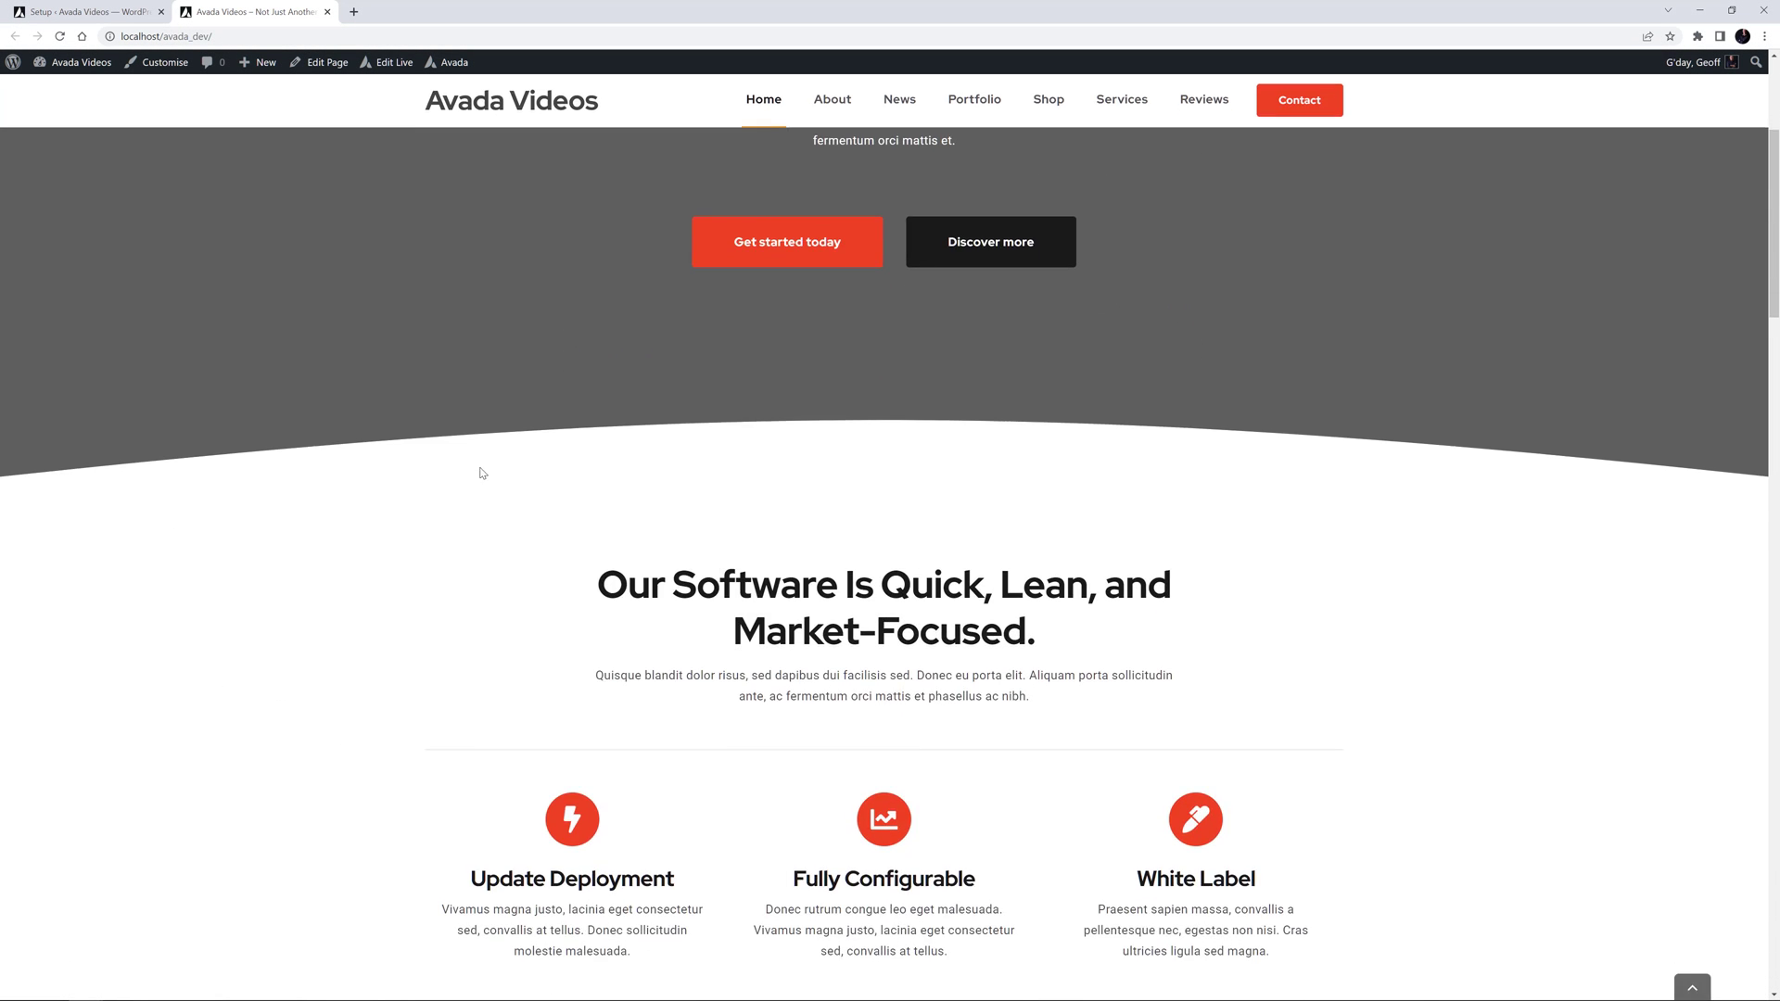
{"action": "scroll", "coordinate": [501, 504], "scroll_direction": "down", "scroll_amount": 10}
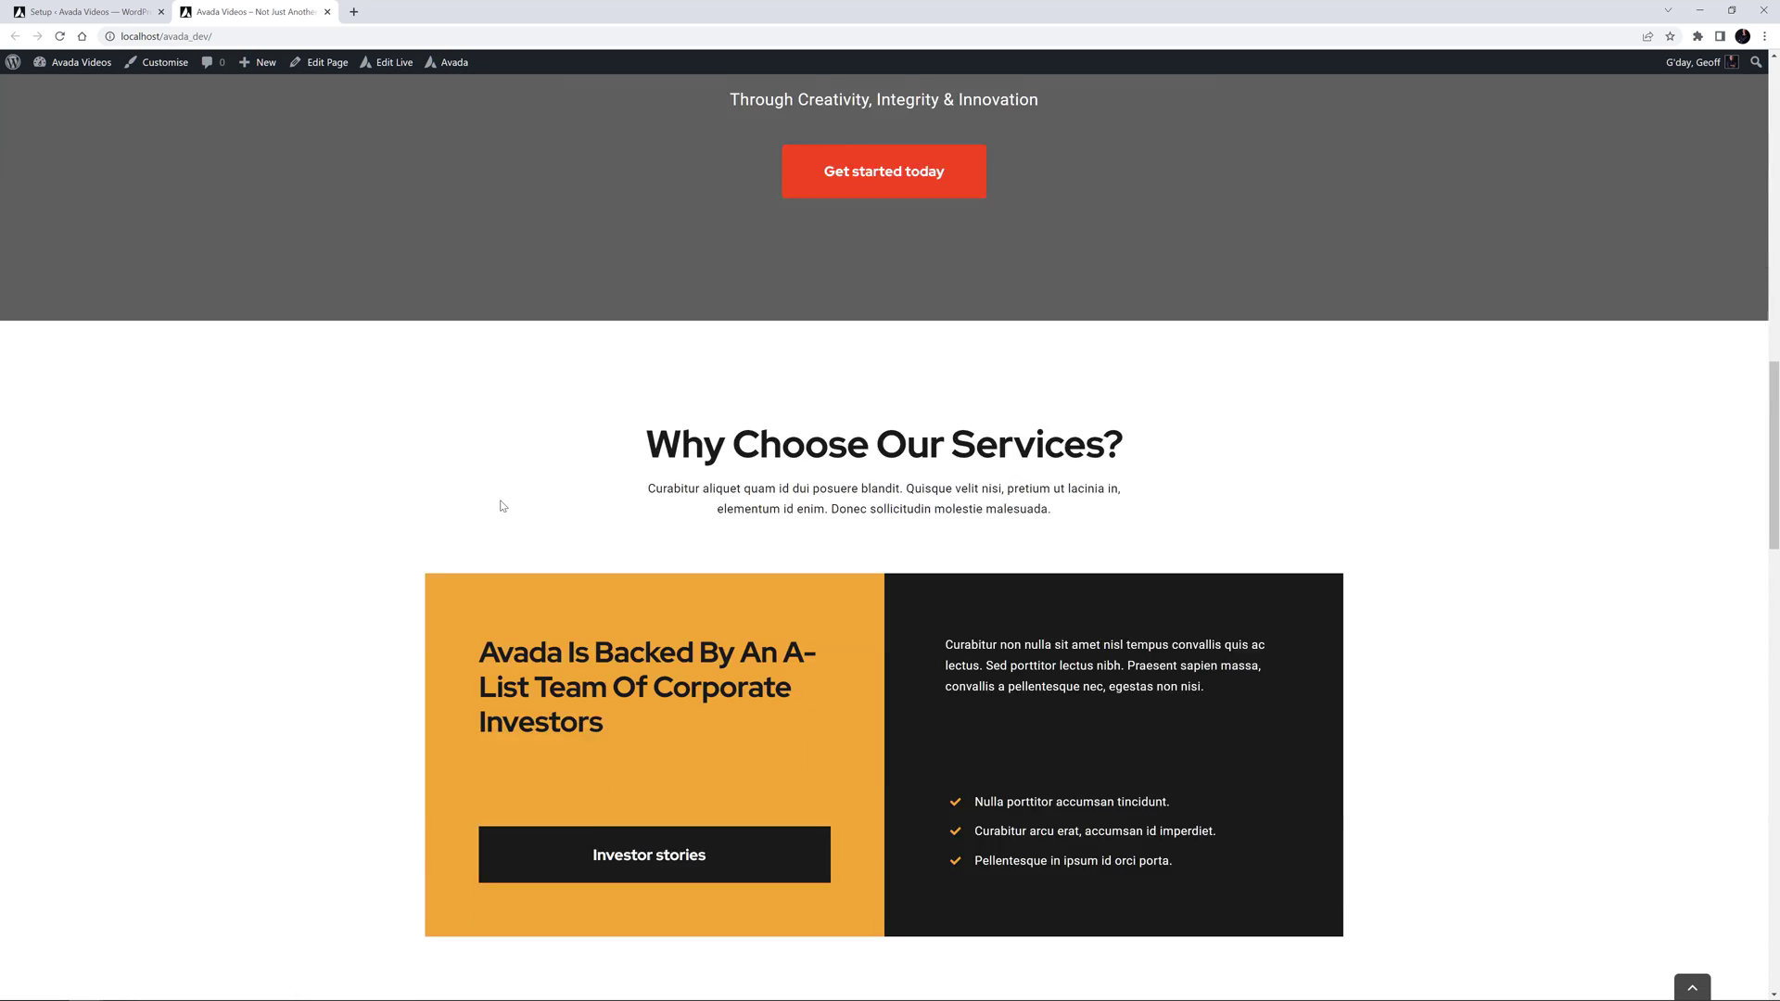
{"action": "scroll", "coordinate": [509, 517], "scroll_direction": "down", "scroll_amount": 6}
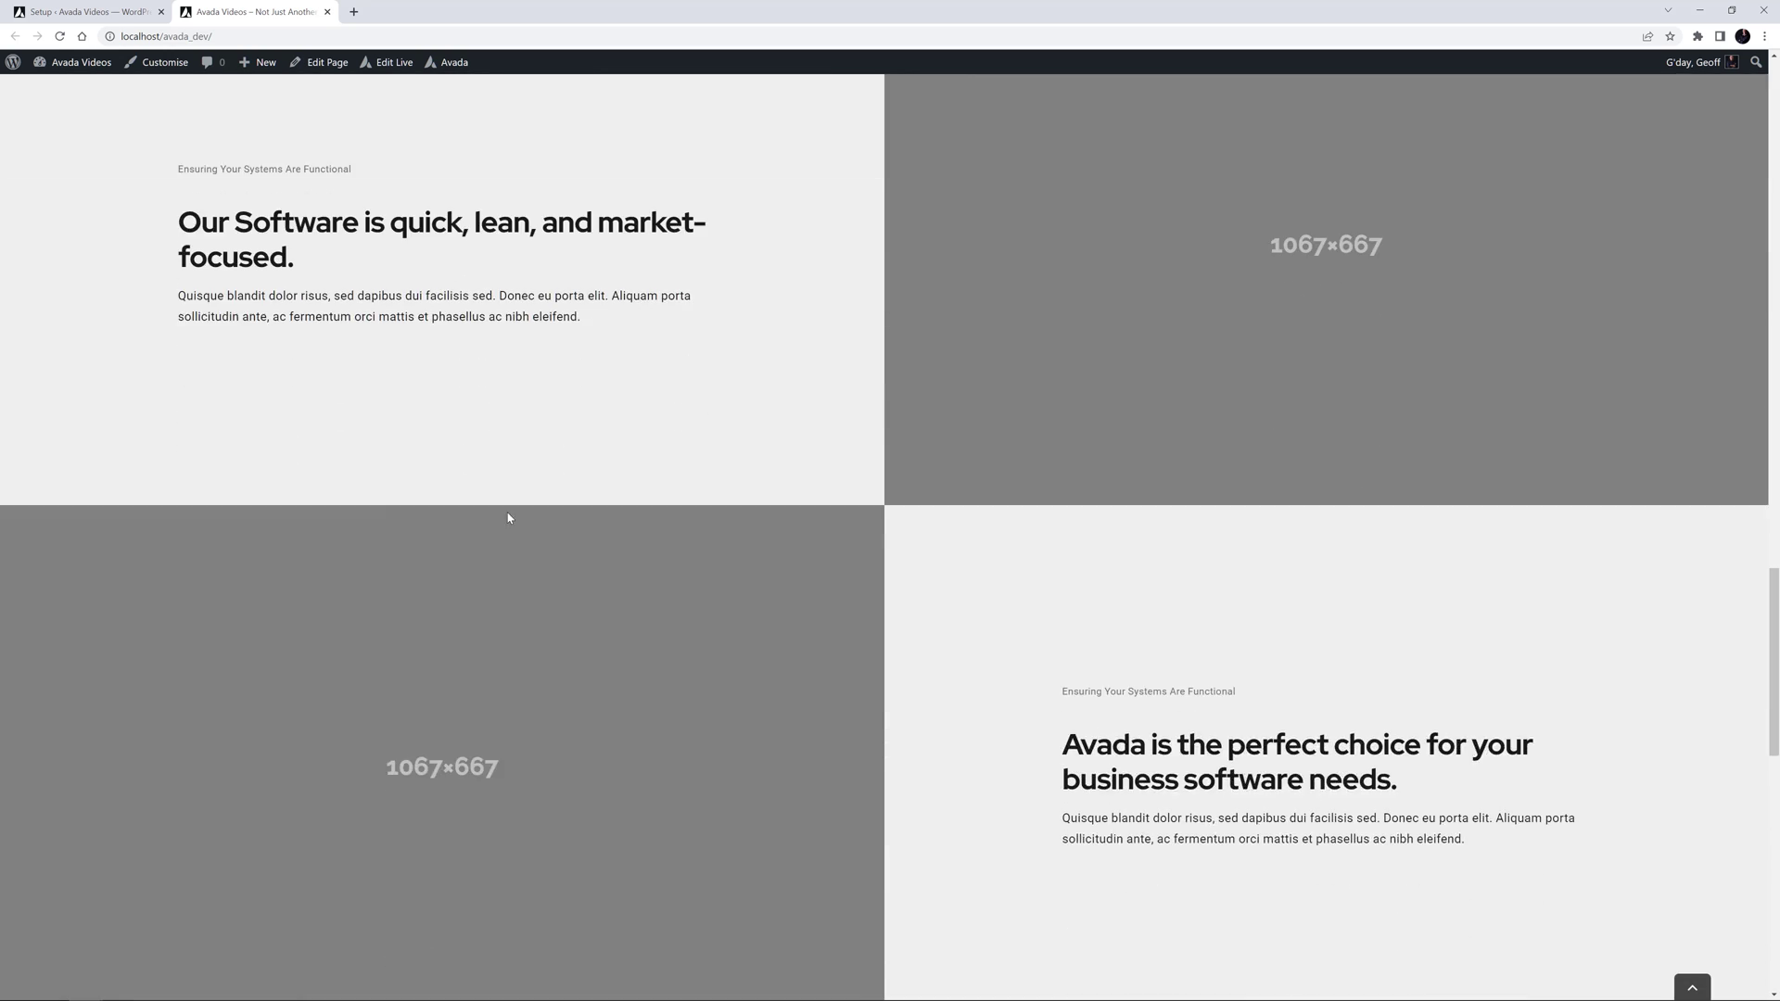
{"action": "scroll", "coordinate": [496, 517], "scroll_direction": "up", "scroll_amount": 15}
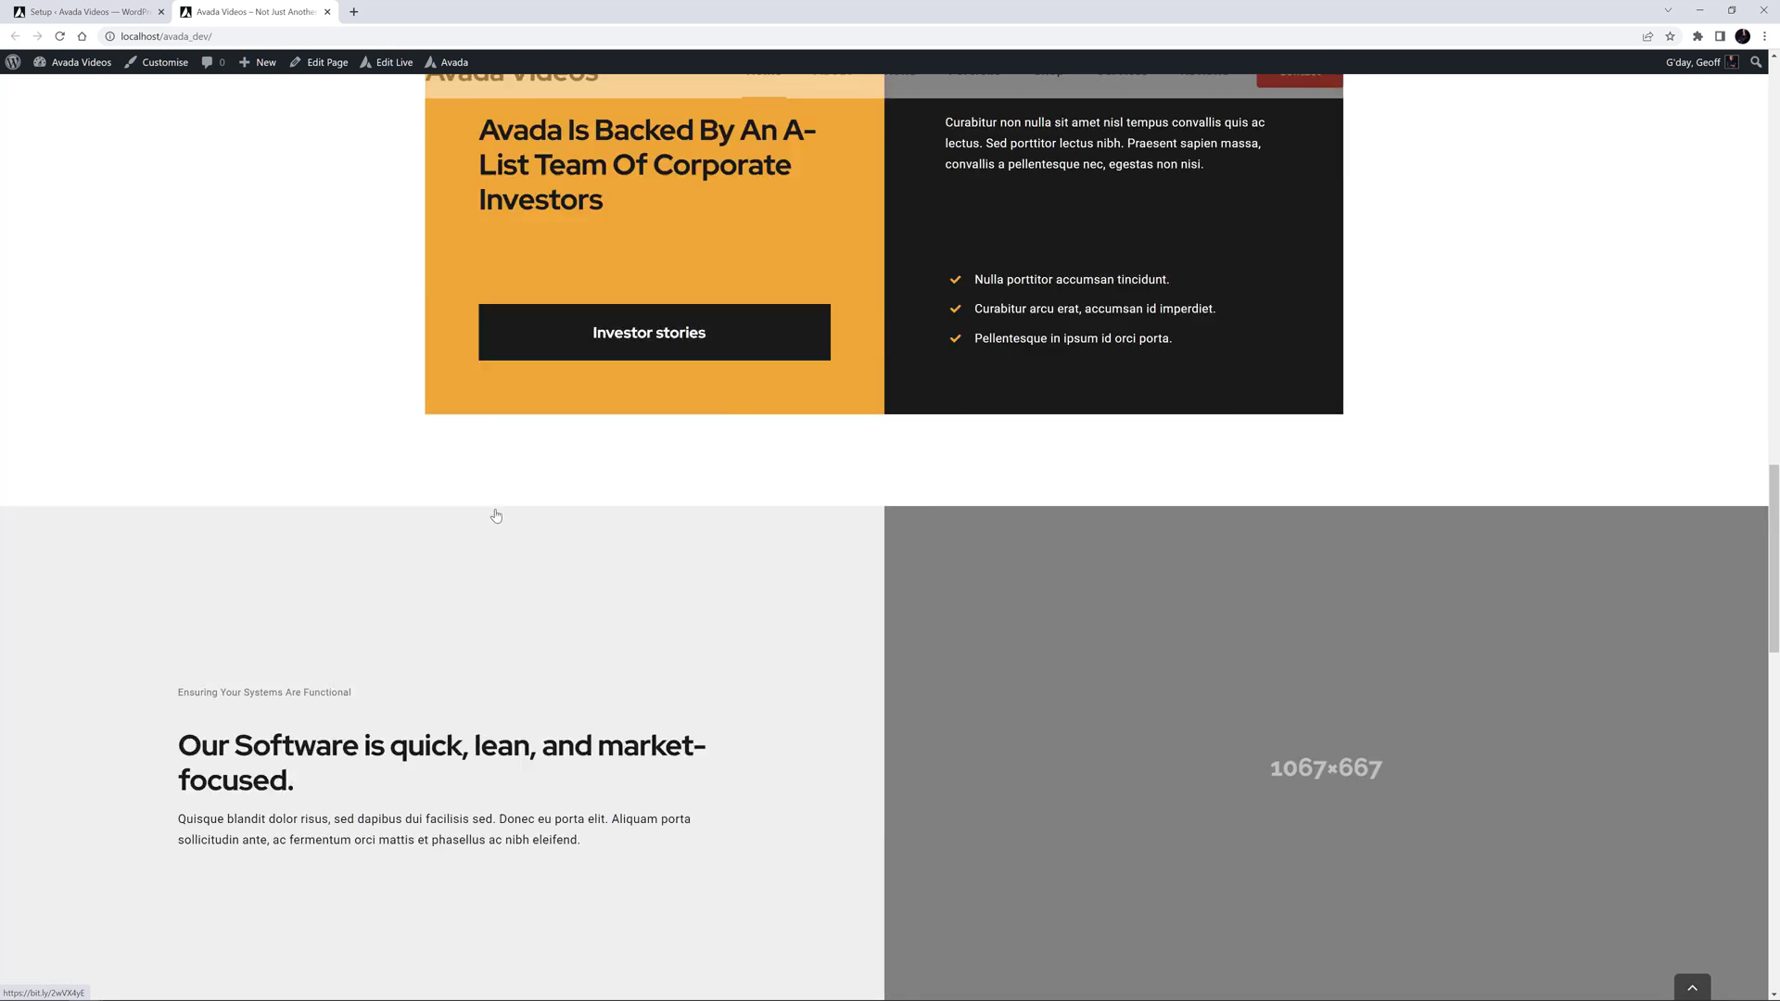
{"action": "scroll", "coordinate": [496, 517], "scroll_direction": "up", "scroll_amount": 8}
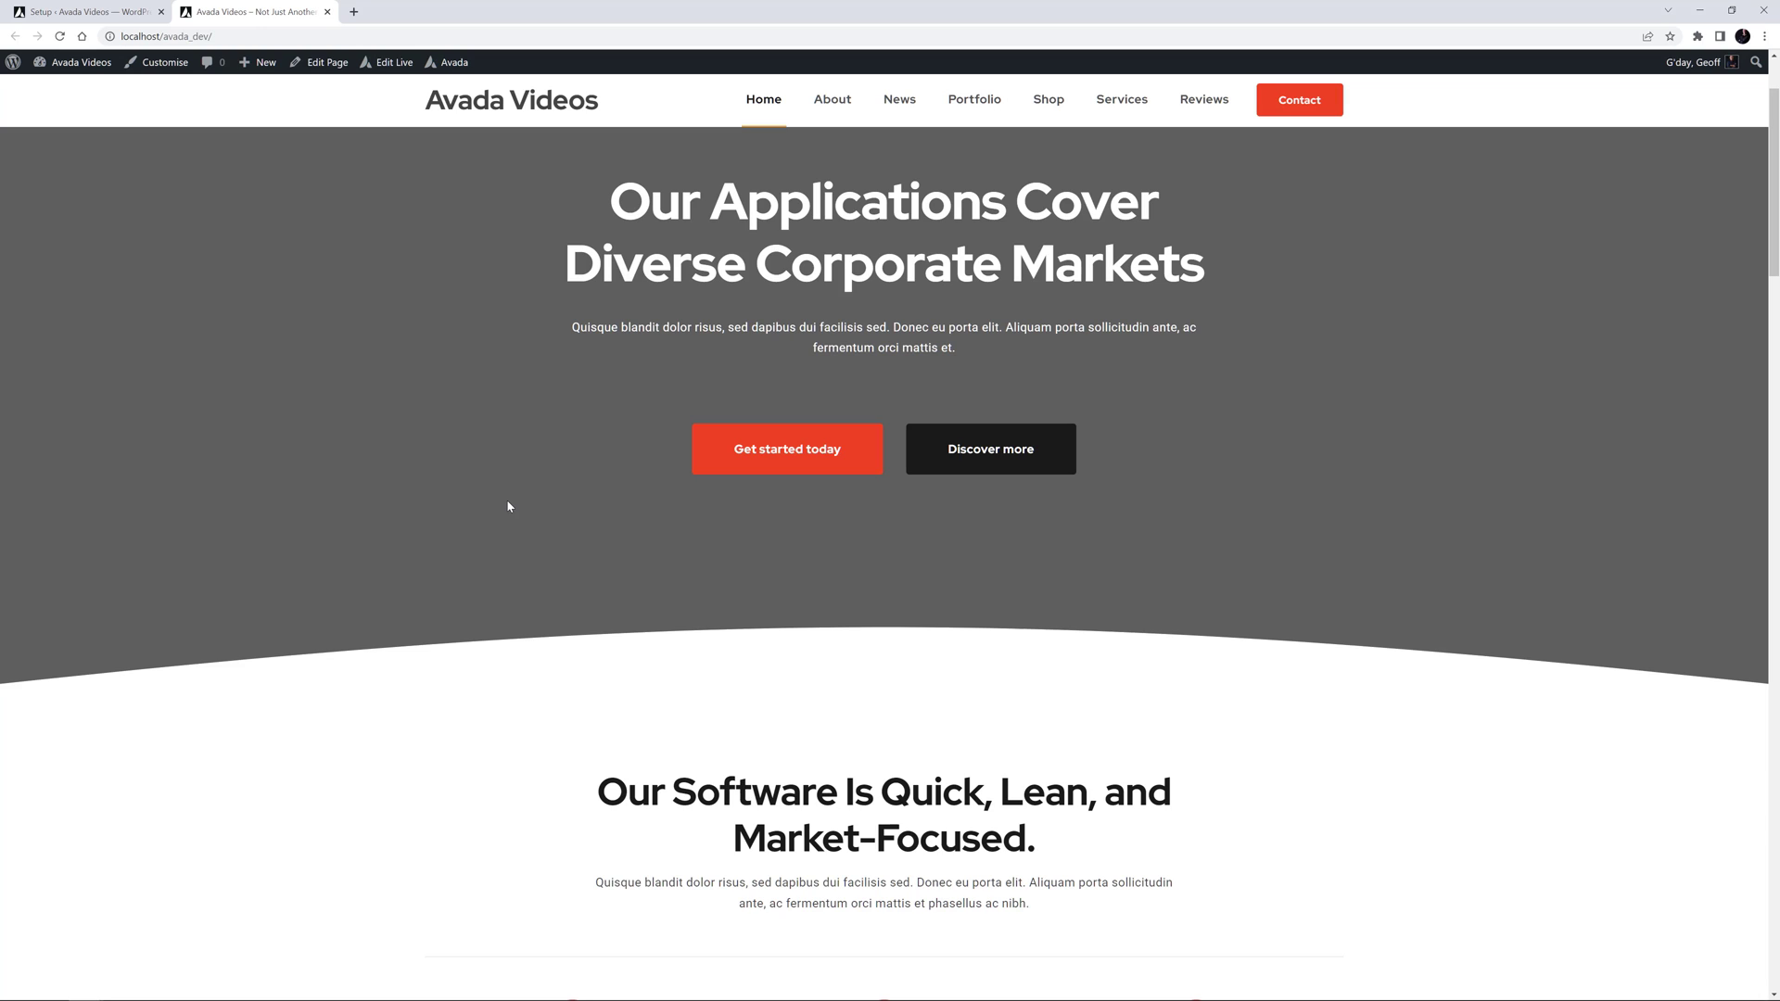
Open the Shop page and step through two featured products in the slider.
{"action": "left_click", "coordinate": [1047, 100]}
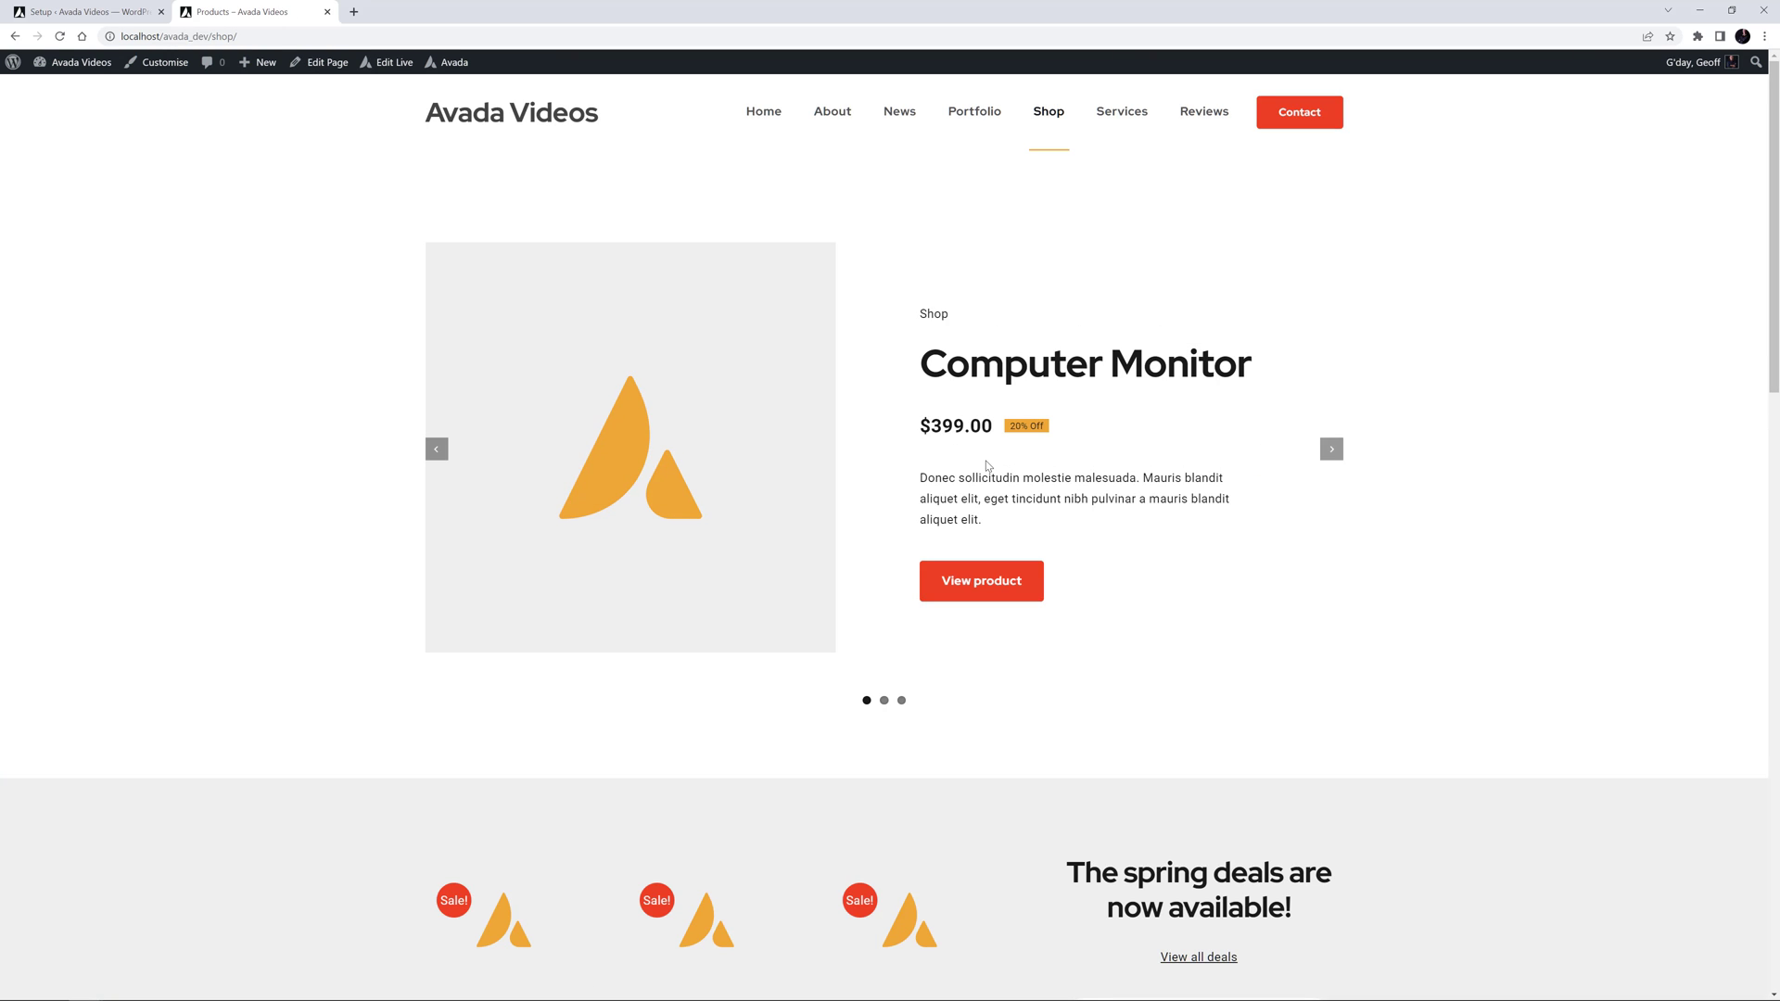
{"action": "left_click", "coordinate": [1332, 449]}
{"action": "left_click", "coordinate": [1332, 449]}
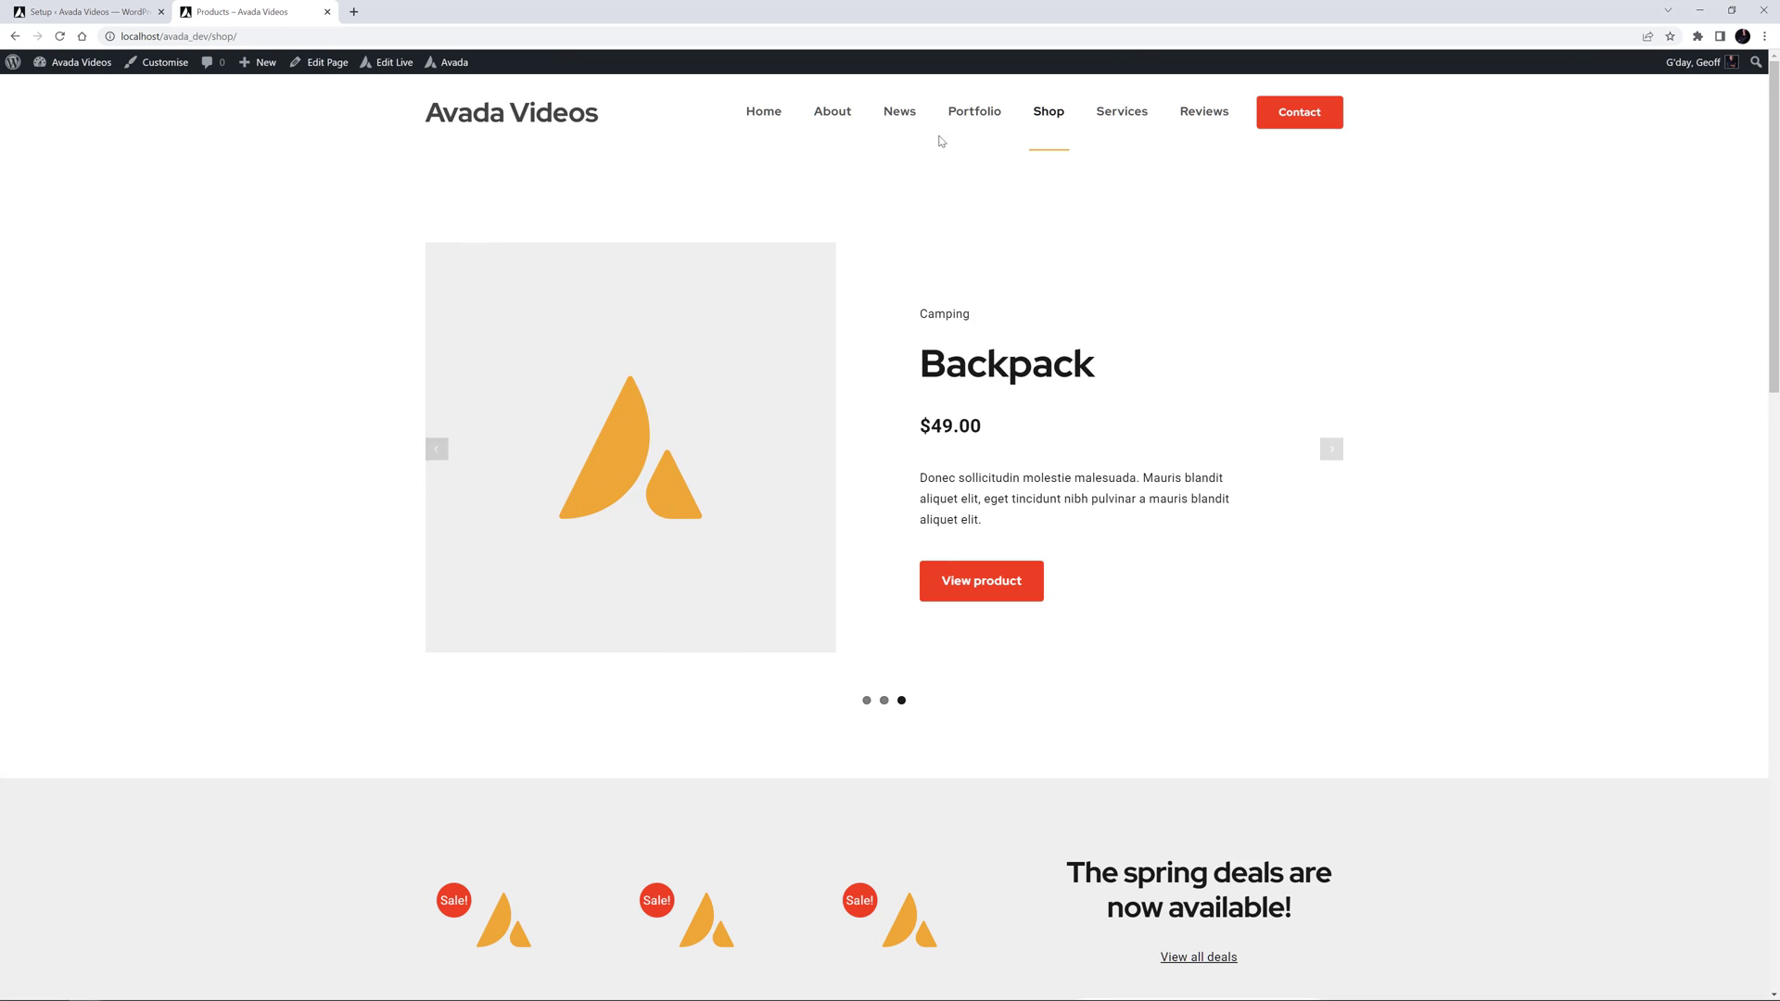
Read the first post on the News page, then return to the home page via the logo.
{"action": "left_click", "coordinate": [901, 110]}
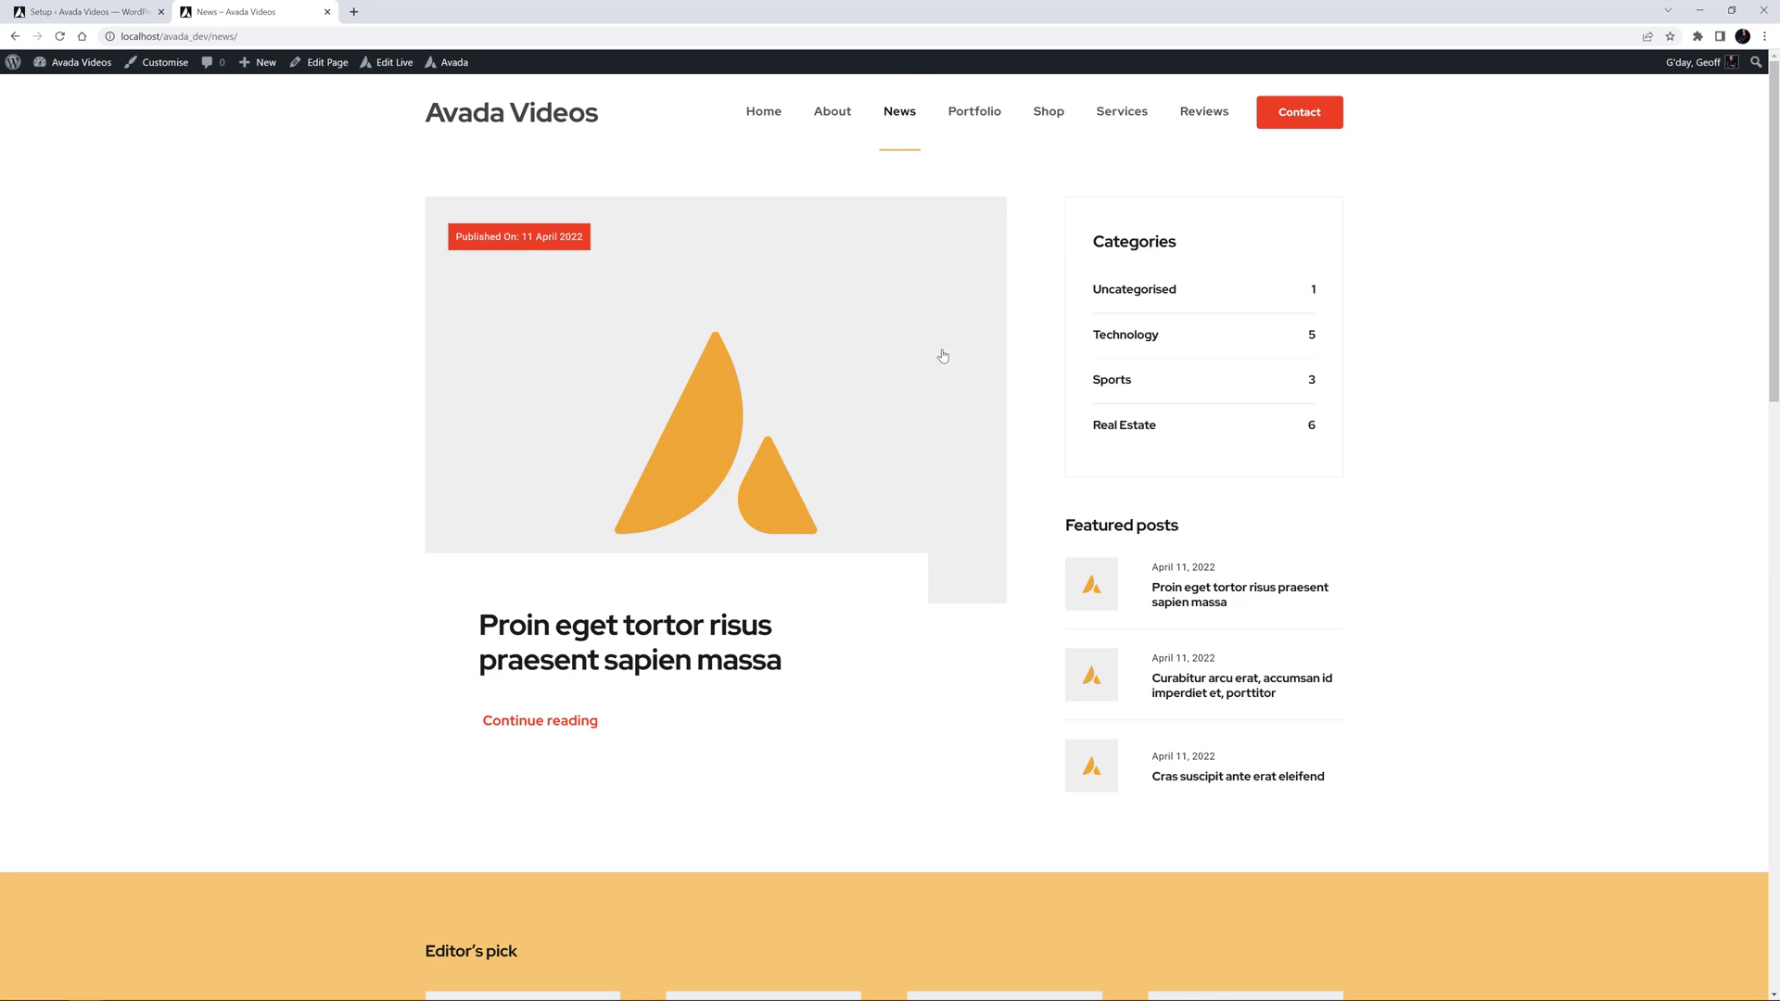
{"action": "left_click", "coordinate": [686, 626]}
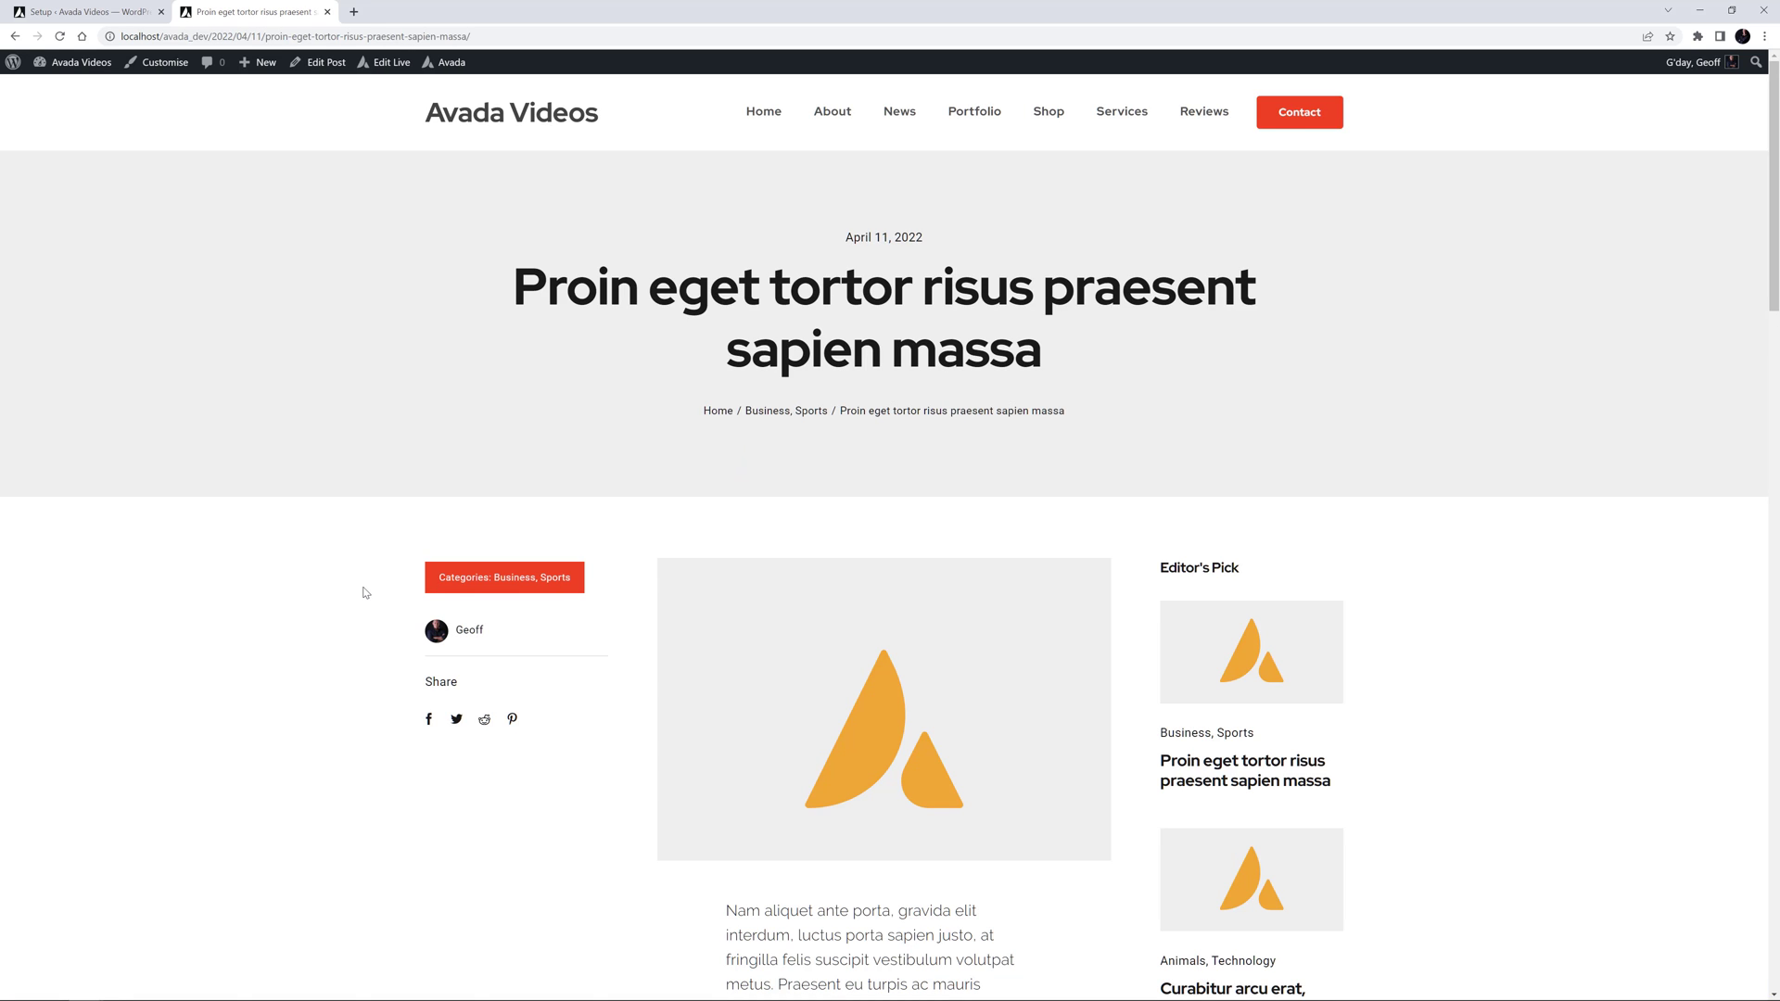
{"action": "scroll", "coordinate": [348, 621], "scroll_direction": "down", "scroll_amount": 9}
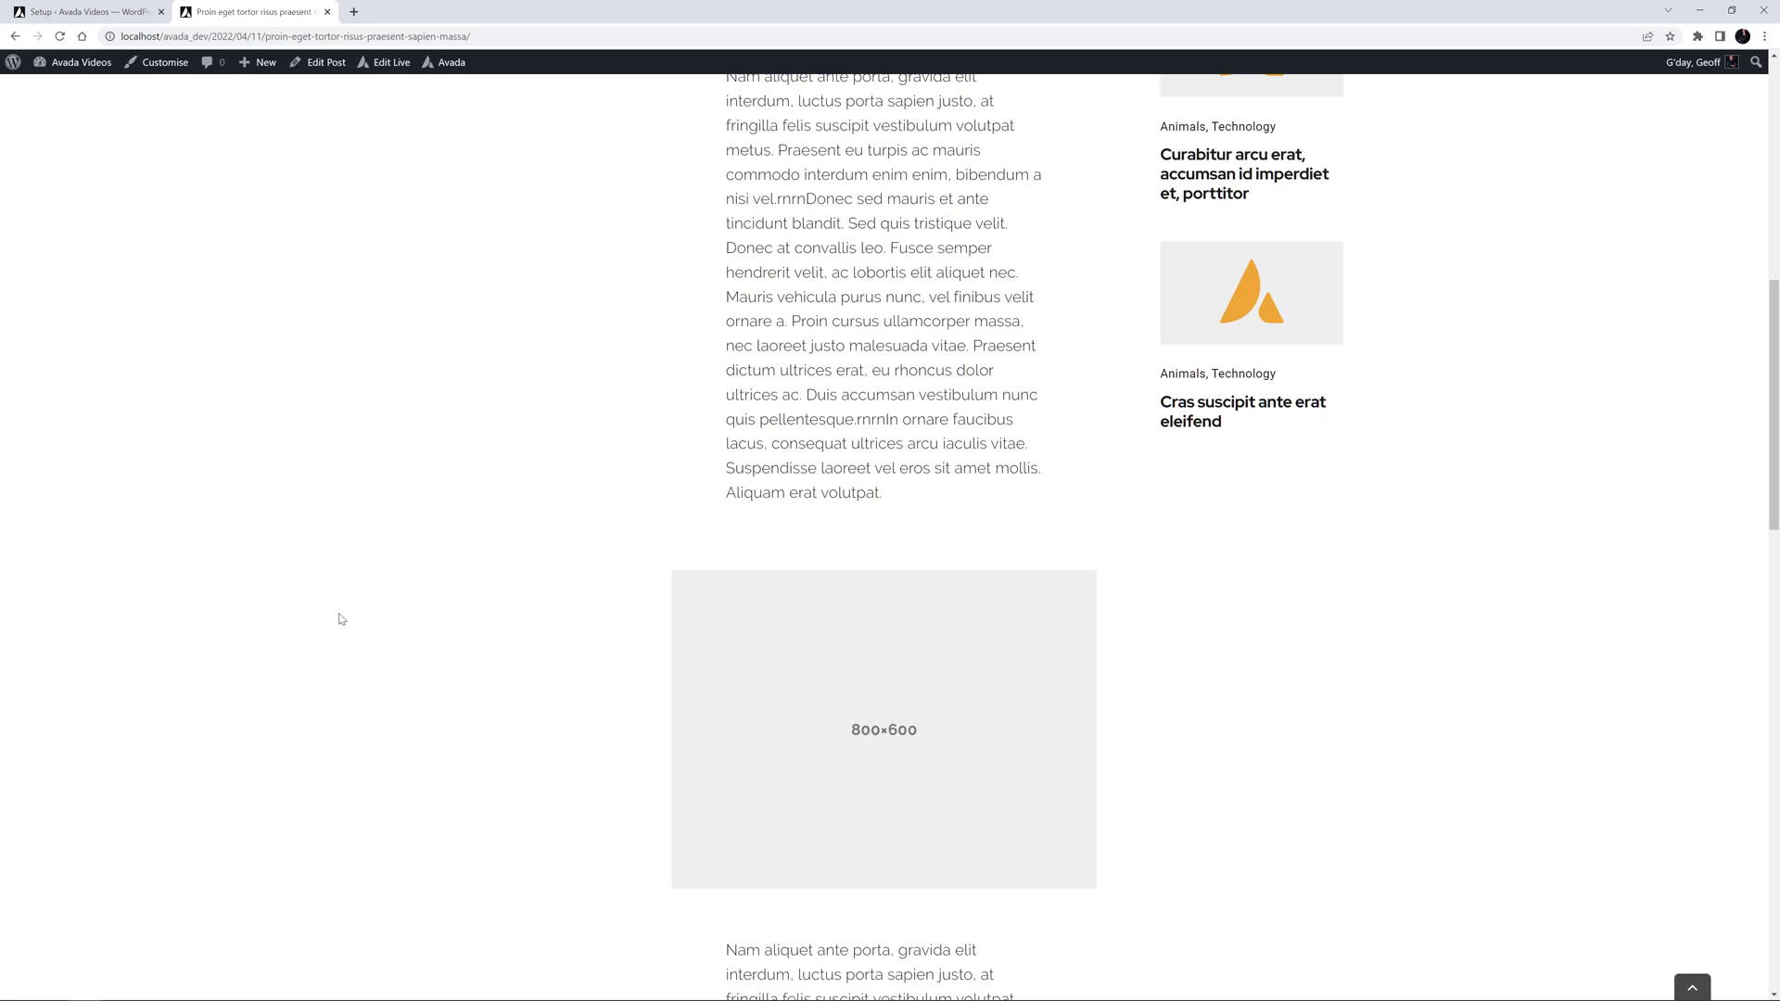
{"action": "scroll", "coordinate": [342, 625], "scroll_direction": "up", "scroll_amount": 8}
{"action": "scroll", "coordinate": [342, 618], "scroll_direction": "up", "scroll_amount": 2}
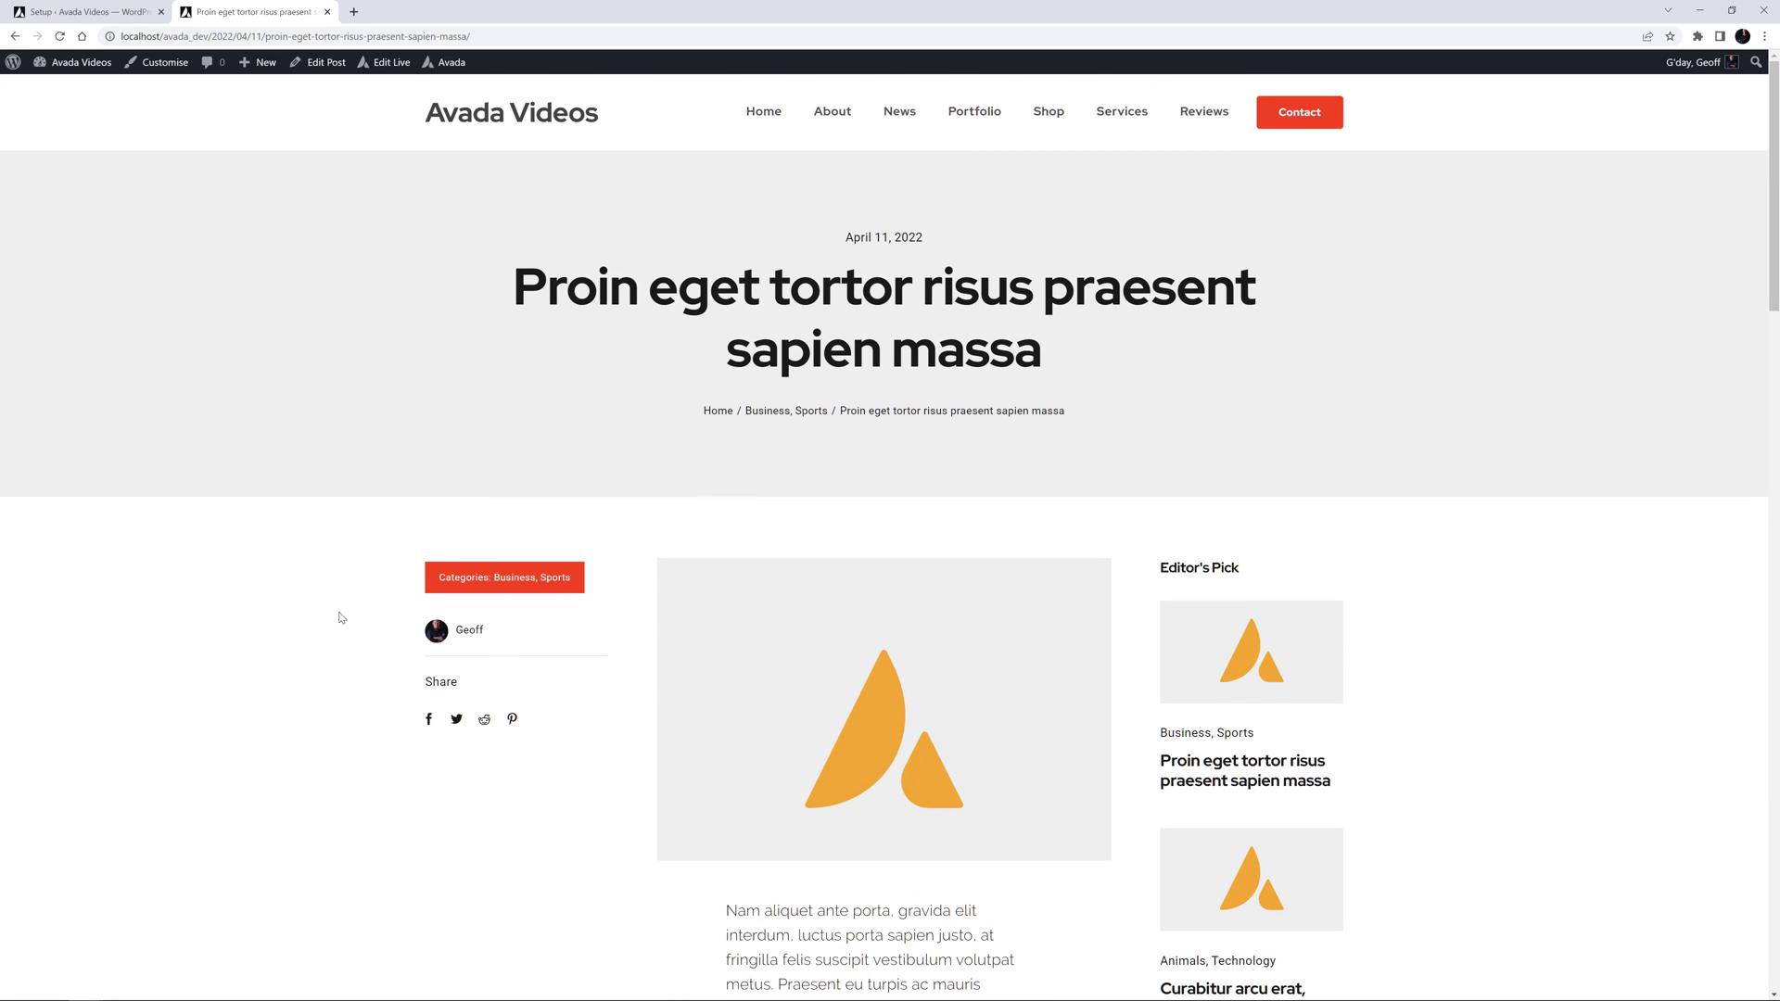
{"action": "left_click", "coordinate": [527, 129]}
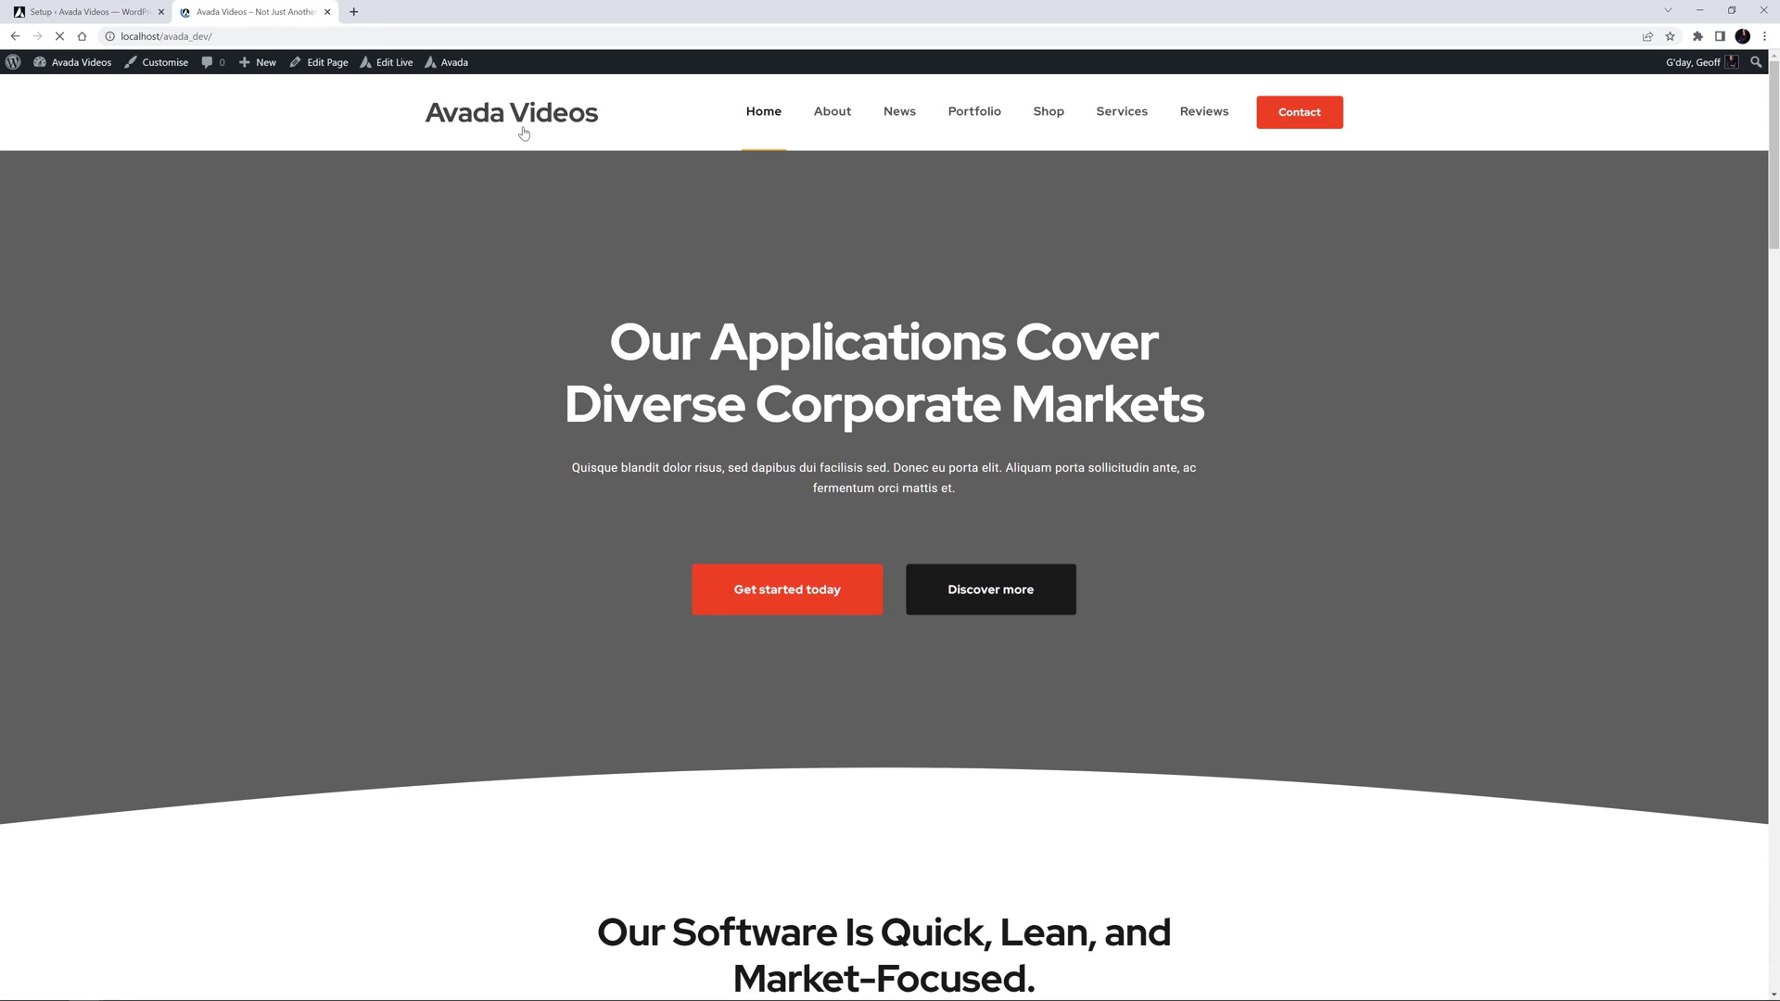